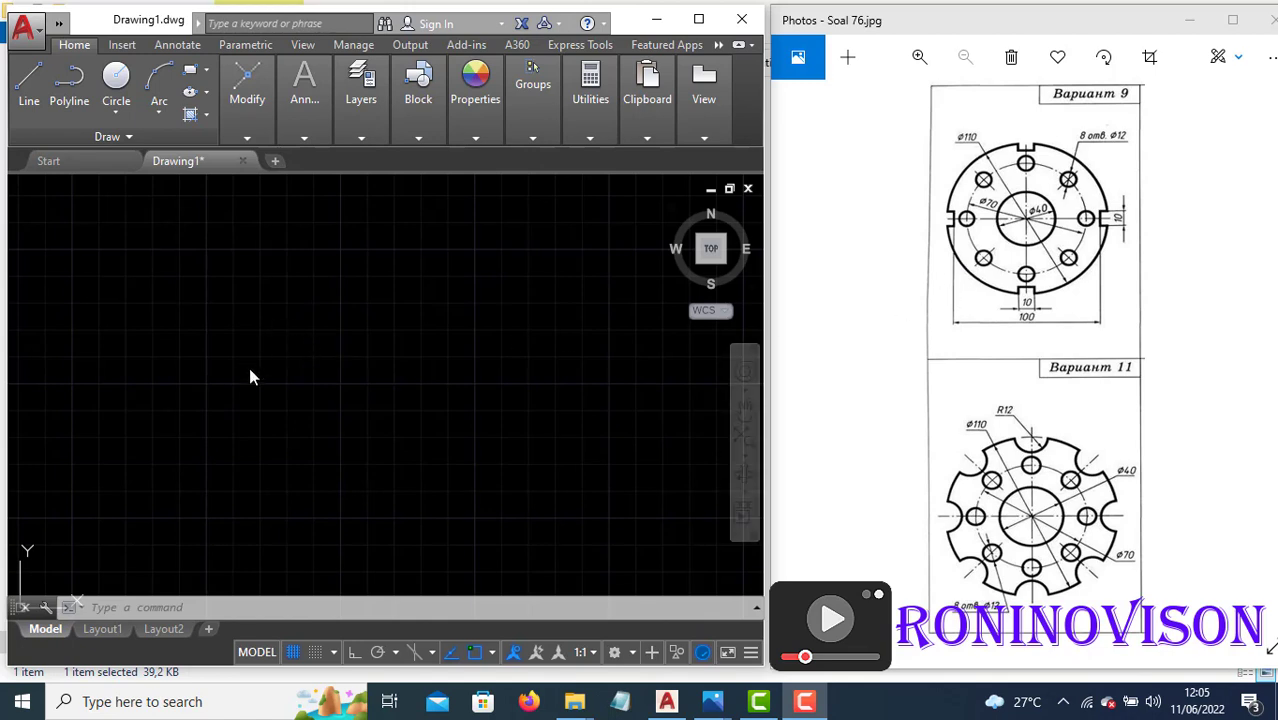
- Draw a circle with a diameter of 110 in the empty drawing area as the plate's outer outline
{"action": "type", "text": "c"}
{"action": "key", "text": "Return"}
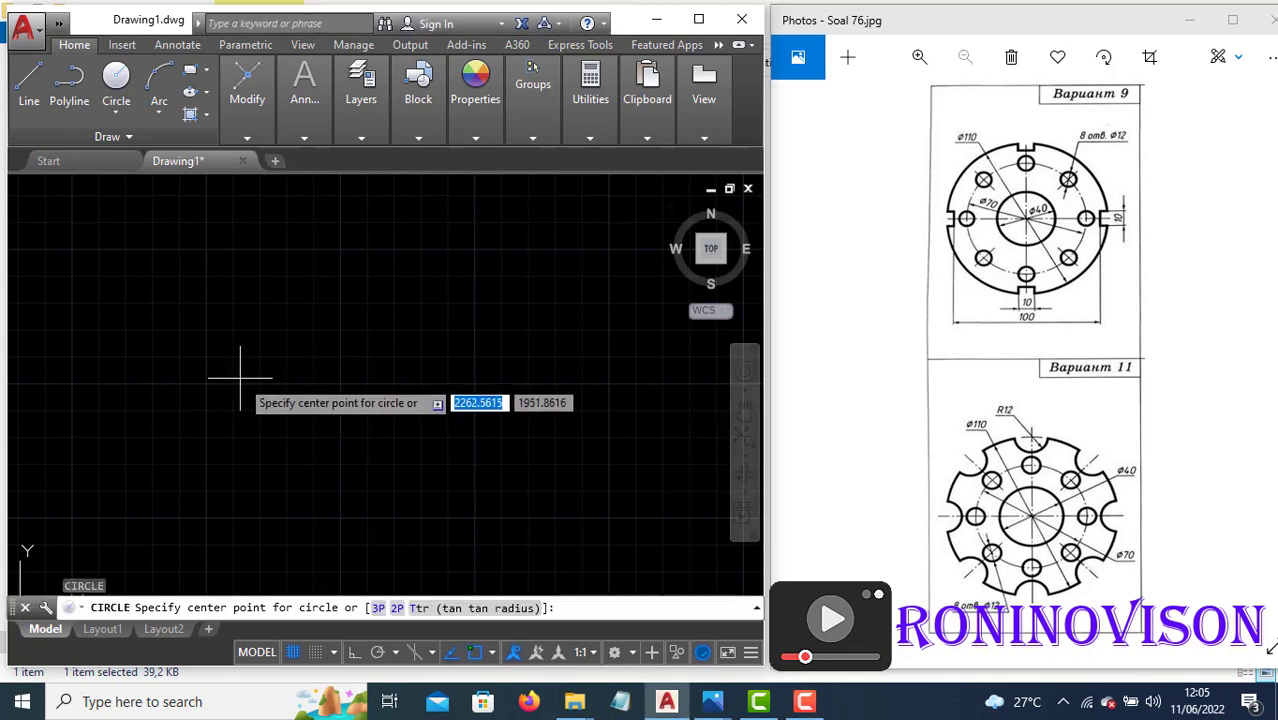
{"action": "left_click", "coordinate": [240, 378]}
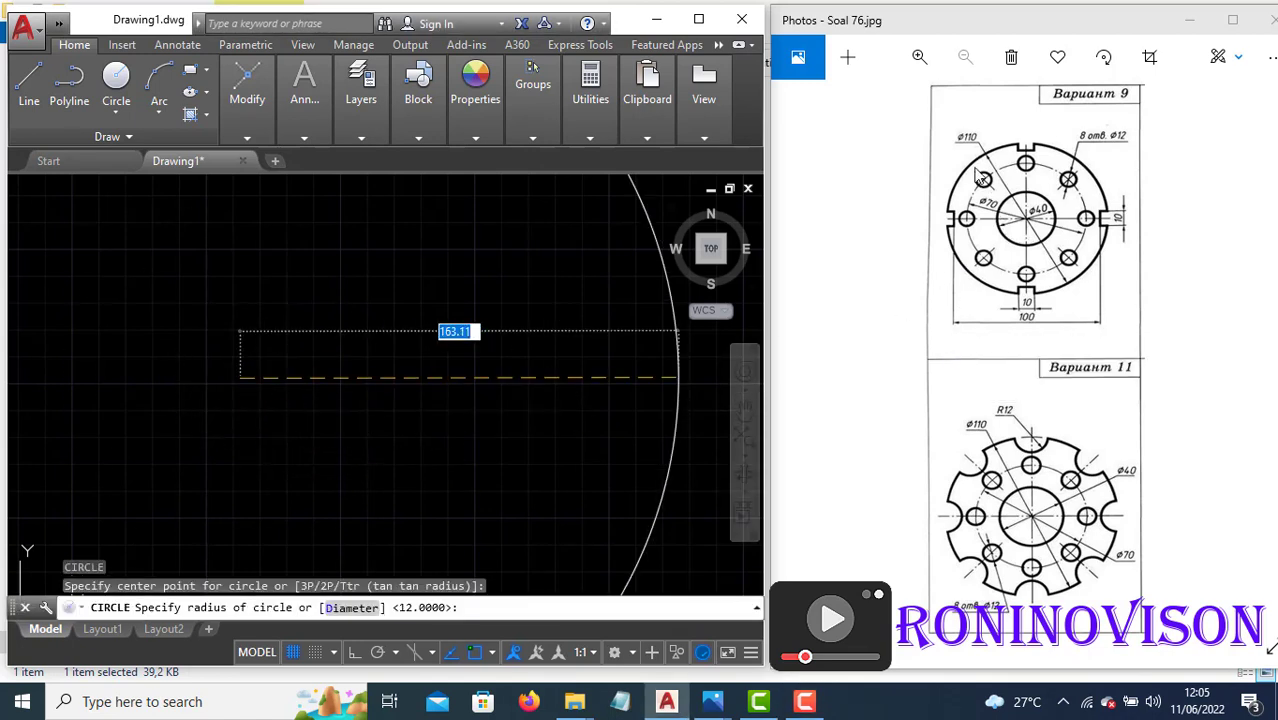
{"action": "type", "text": "d"}
{"action": "key", "text": "Return"}
{"action": "type", "text": "110"}
{"action": "key", "text": "Return"}
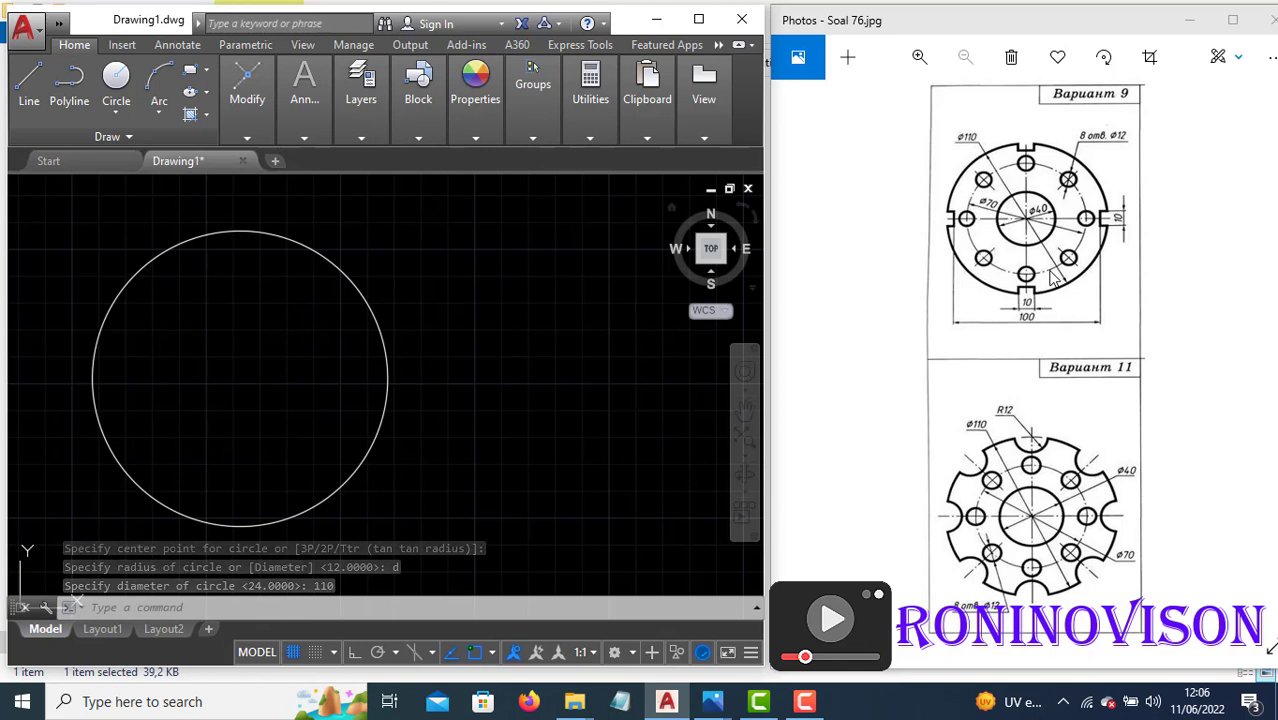
- Draw a circle with a diameter of 70 concentric with the outer circle
{"action": "type", "text": "c"}
{"action": "key", "text": "Return"}
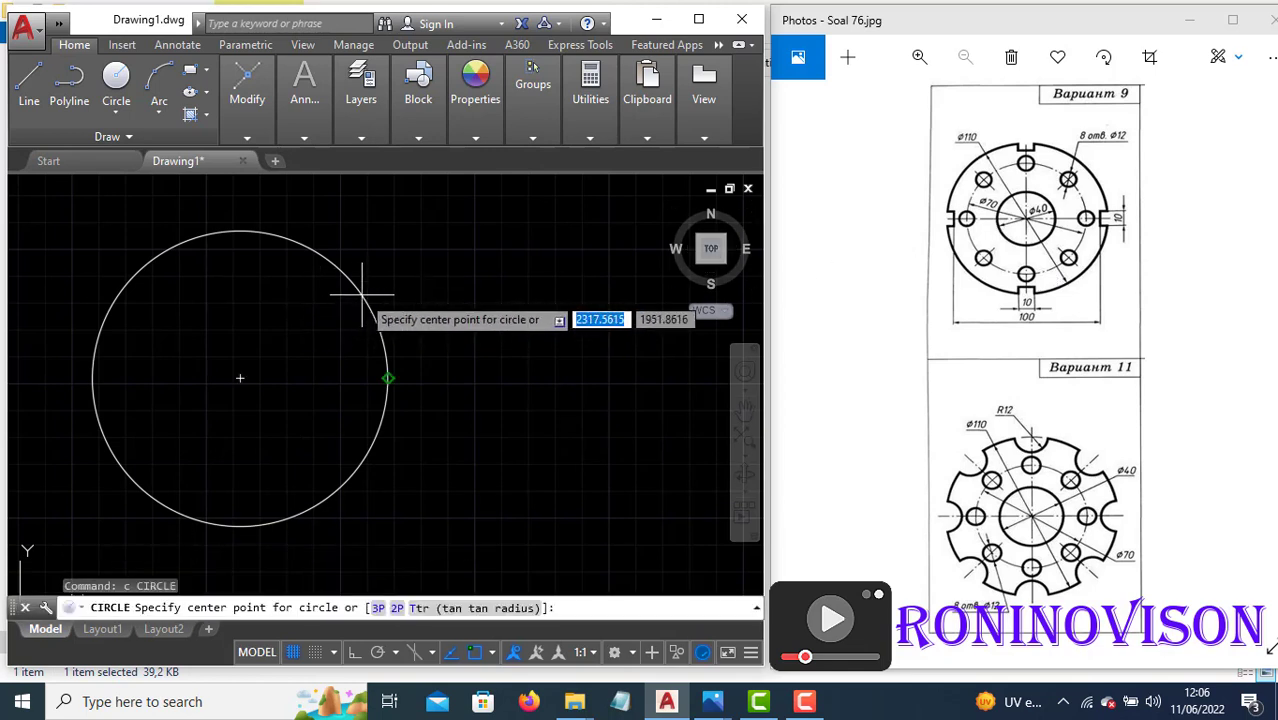
{"action": "left_click", "coordinate": [240, 378]}
{"action": "type", "text": "d"}
{"action": "key", "text": "Return"}
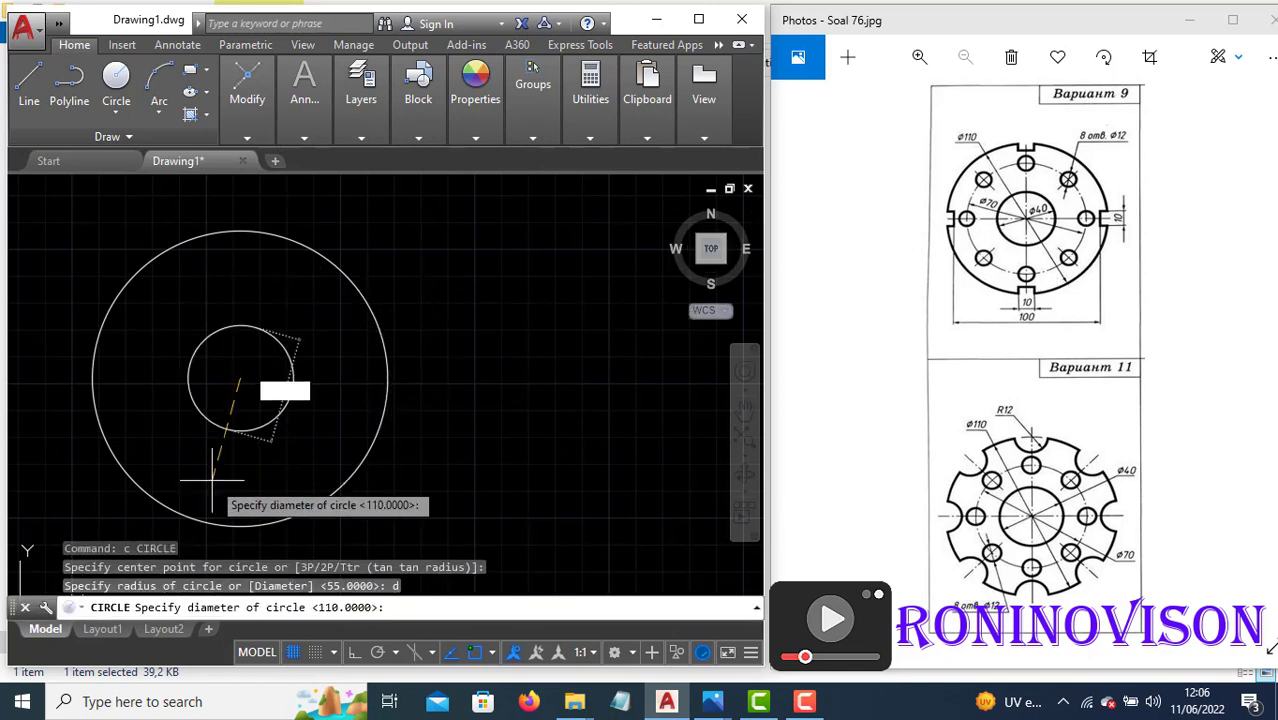
{"action": "type", "text": "70"}
{"action": "key", "text": "Return"}
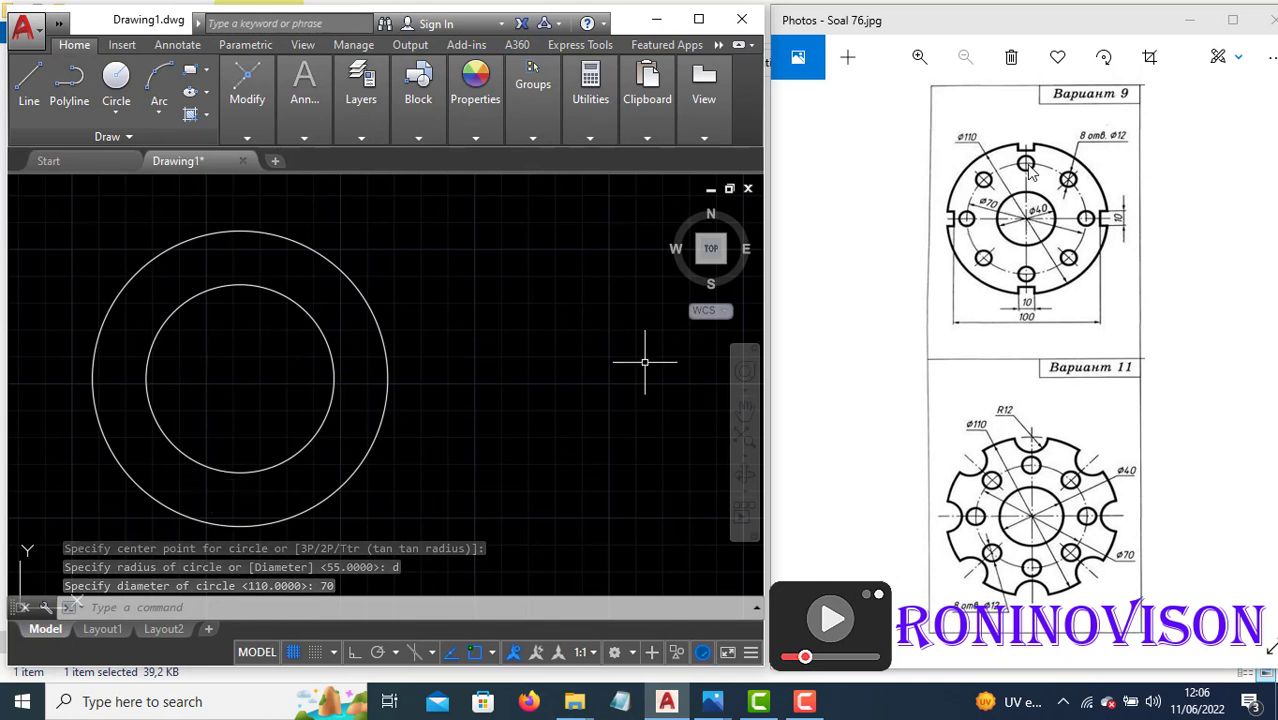
- Draw a hole circle with a diameter of 12 centred on the top quadrant of the 70 diameter circle
{"action": "type", "text": "c"}
{"action": "key", "text": "Return"}
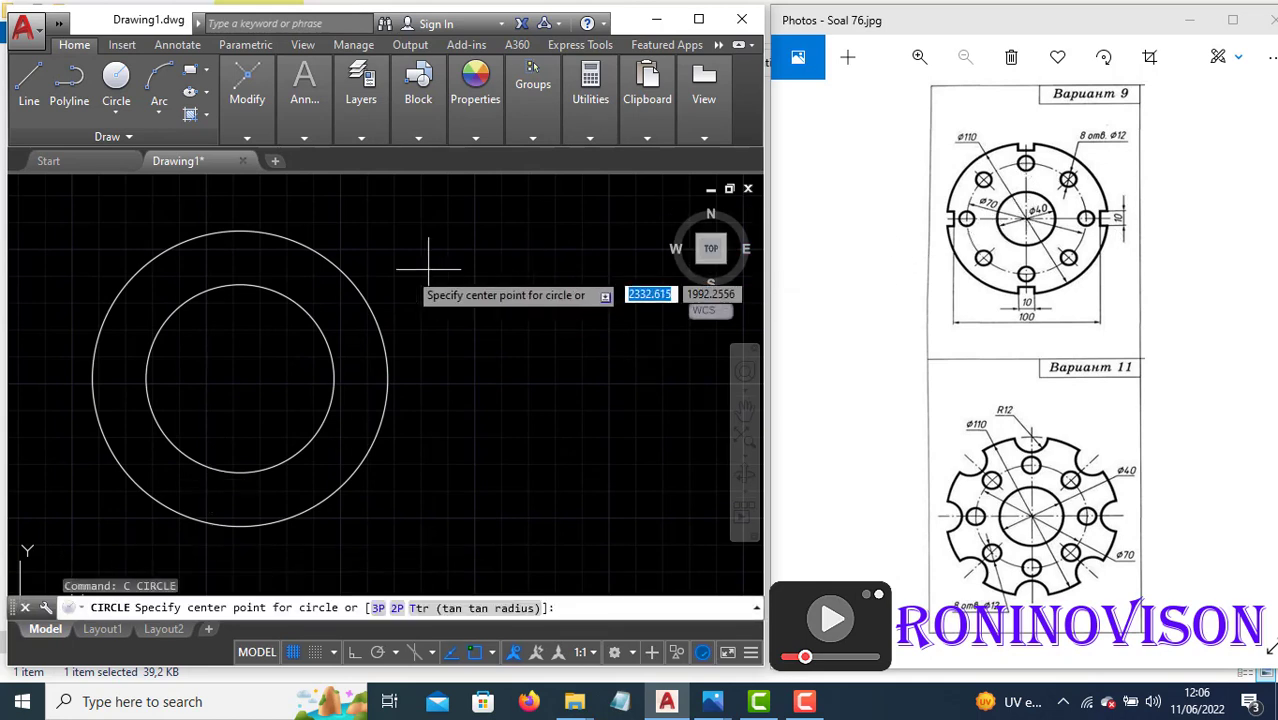
{"action": "left_click", "coordinate": [240, 378]}
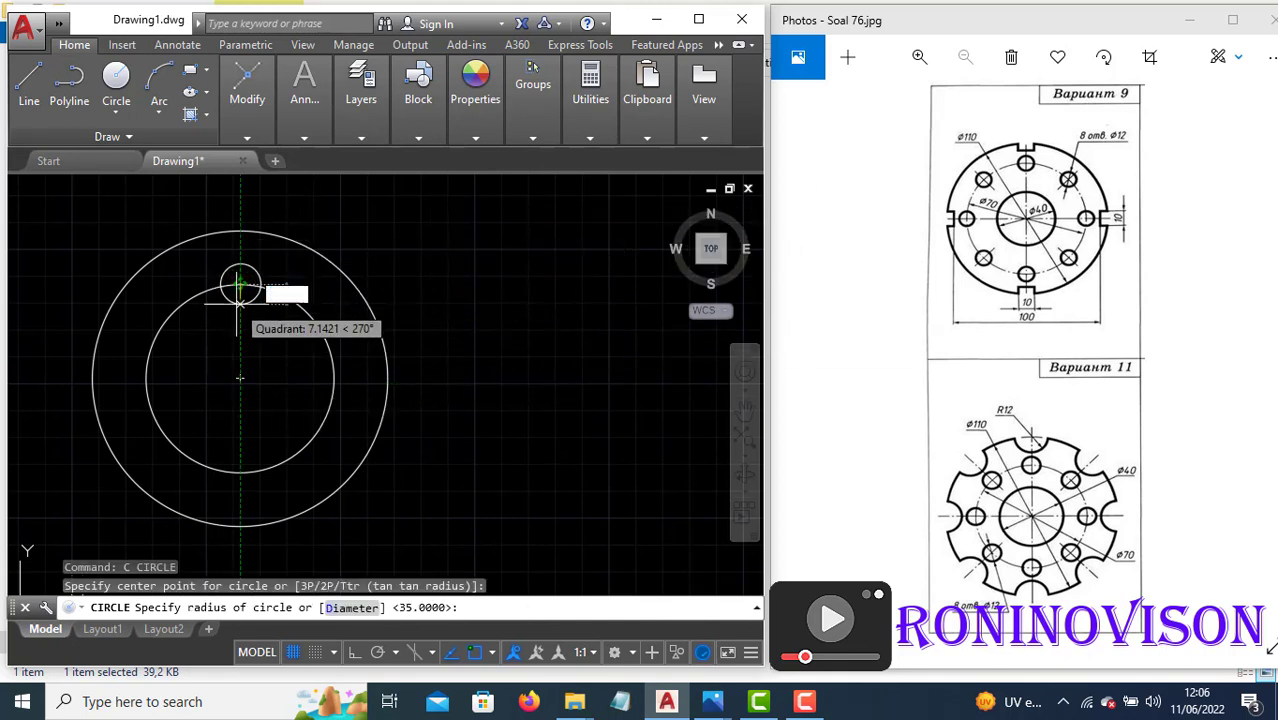
{"action": "type", "text": "d"}
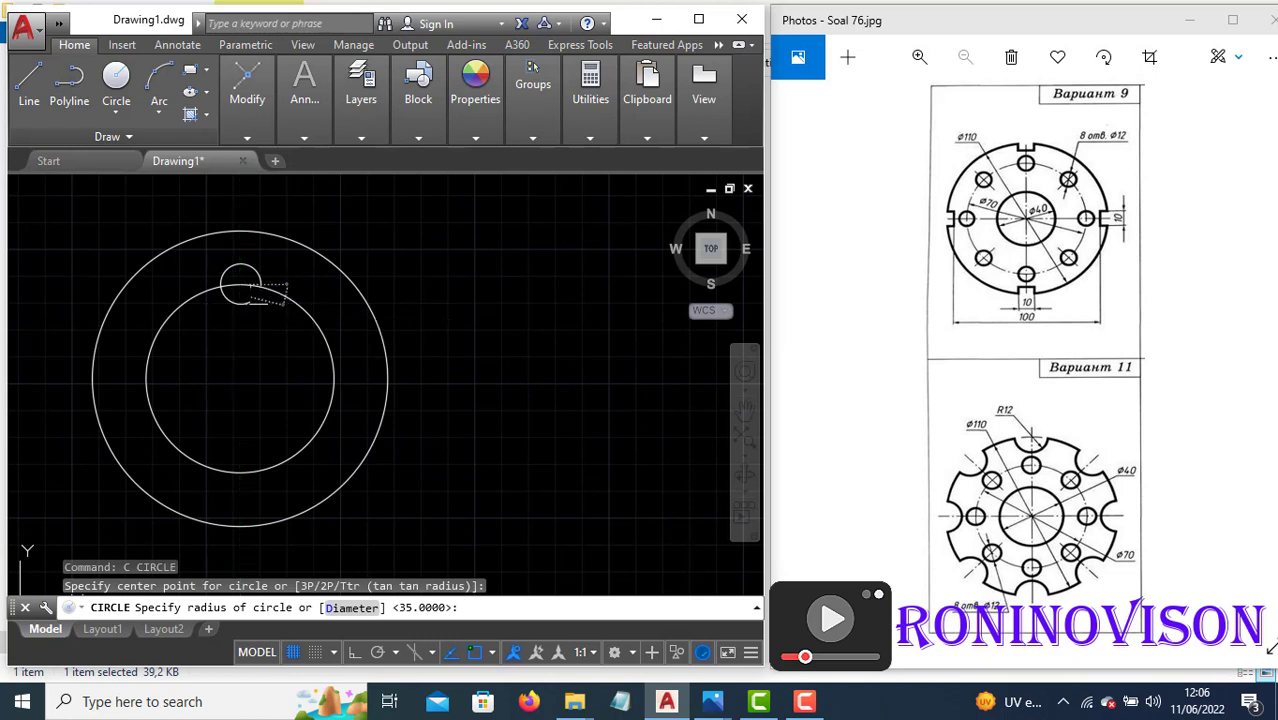
{"action": "key", "text": "Return"}
{"action": "type", "text": "12"}
{"action": "key", "text": "Return"}
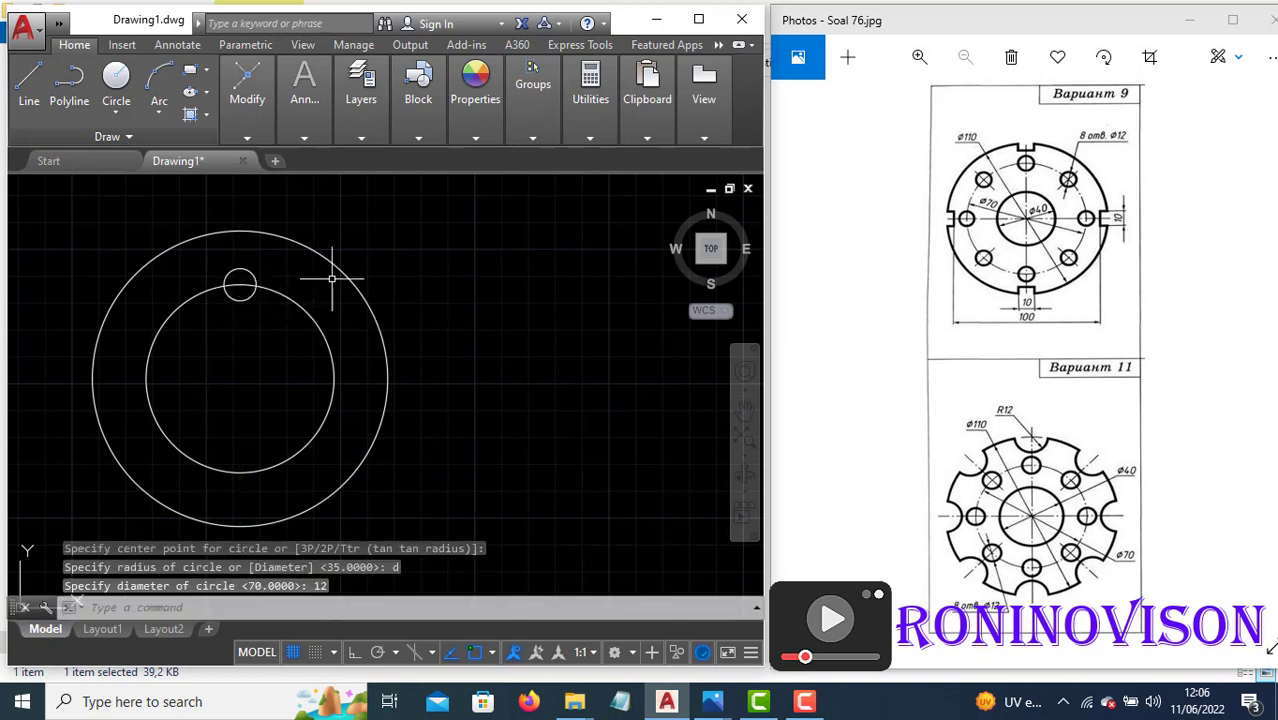
- Draw the central bore as a circle with a diameter of 40, concentric with the outer circle
{"action": "key", "text": "Return"}
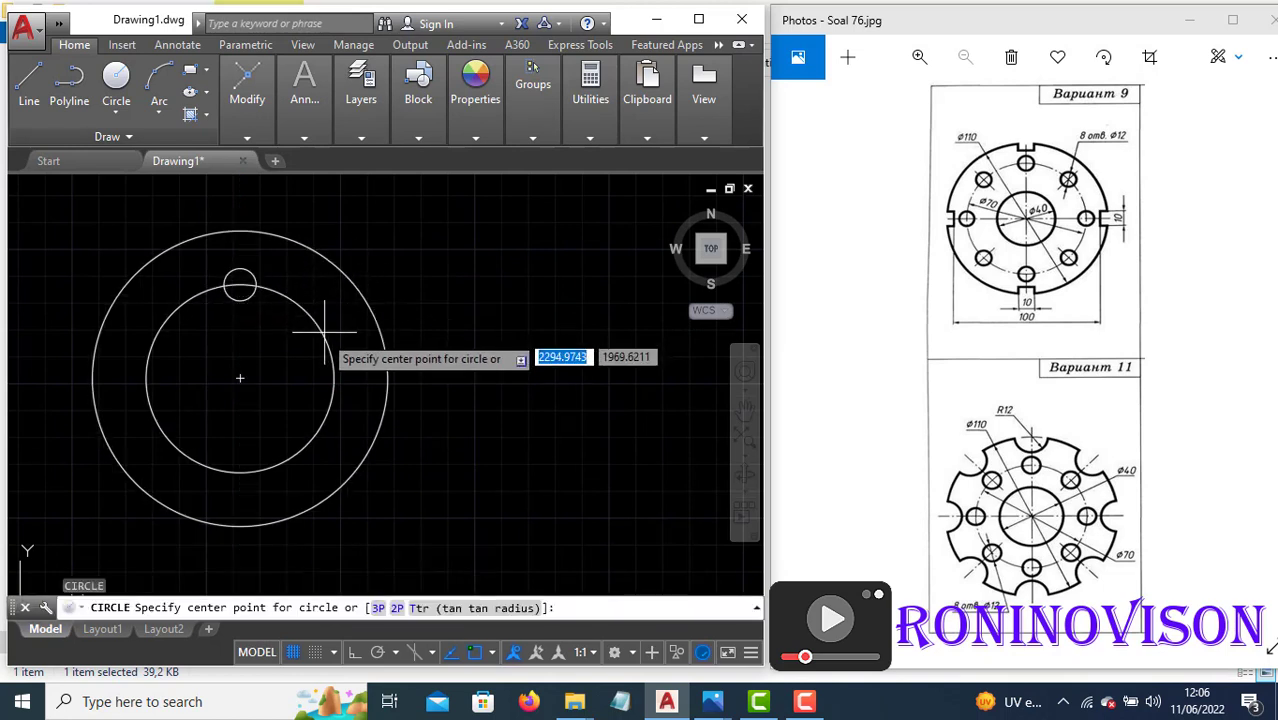
{"action": "left_click", "coordinate": [240, 377]}
{"action": "type", "text": "d"}
{"action": "key", "text": "Return"}
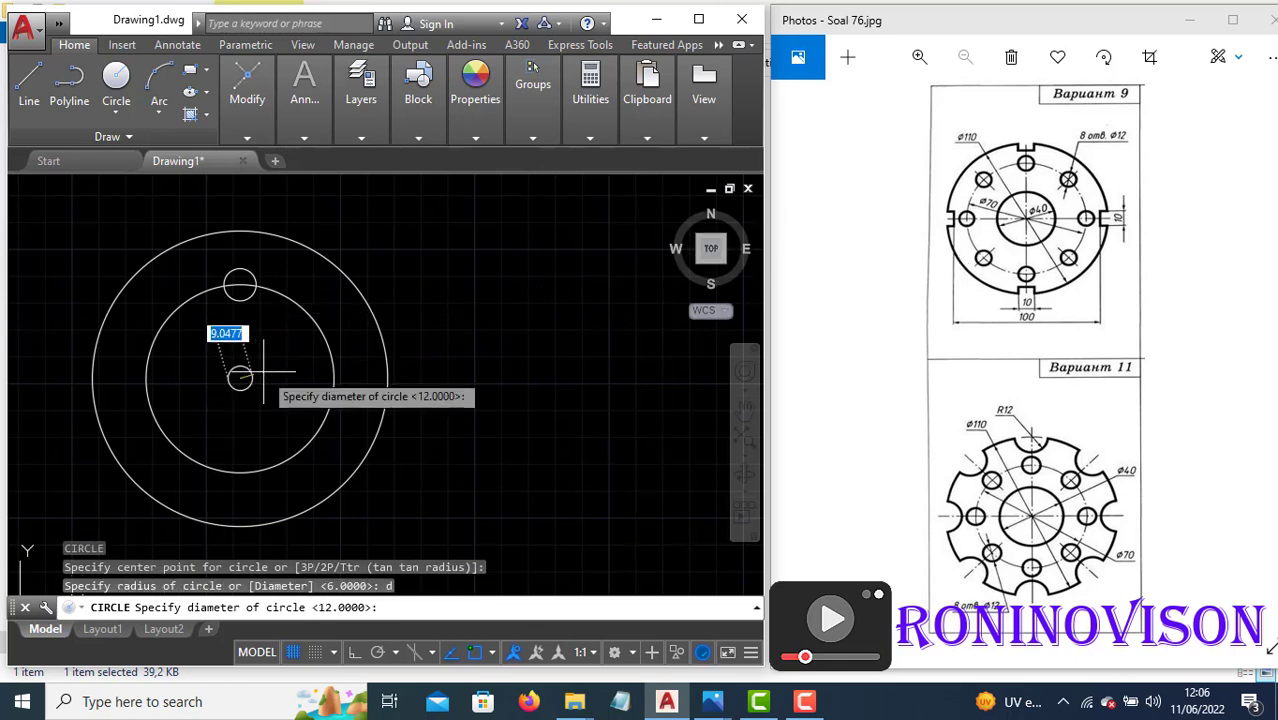
{"action": "type", "text": "40"}
{"action": "key", "text": "Return"}
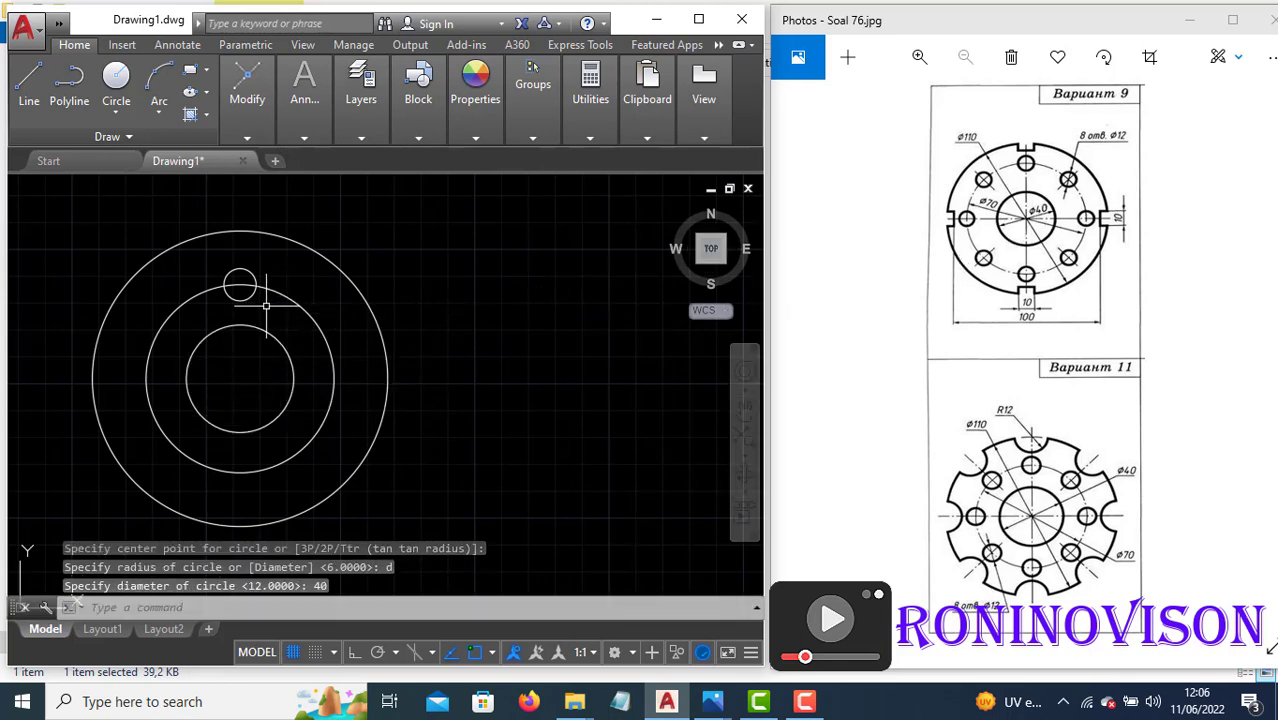
- Create a polar array of the 12 diameter hole around the plate's centre with 8 items
{"action": "type", "text": "arra"}
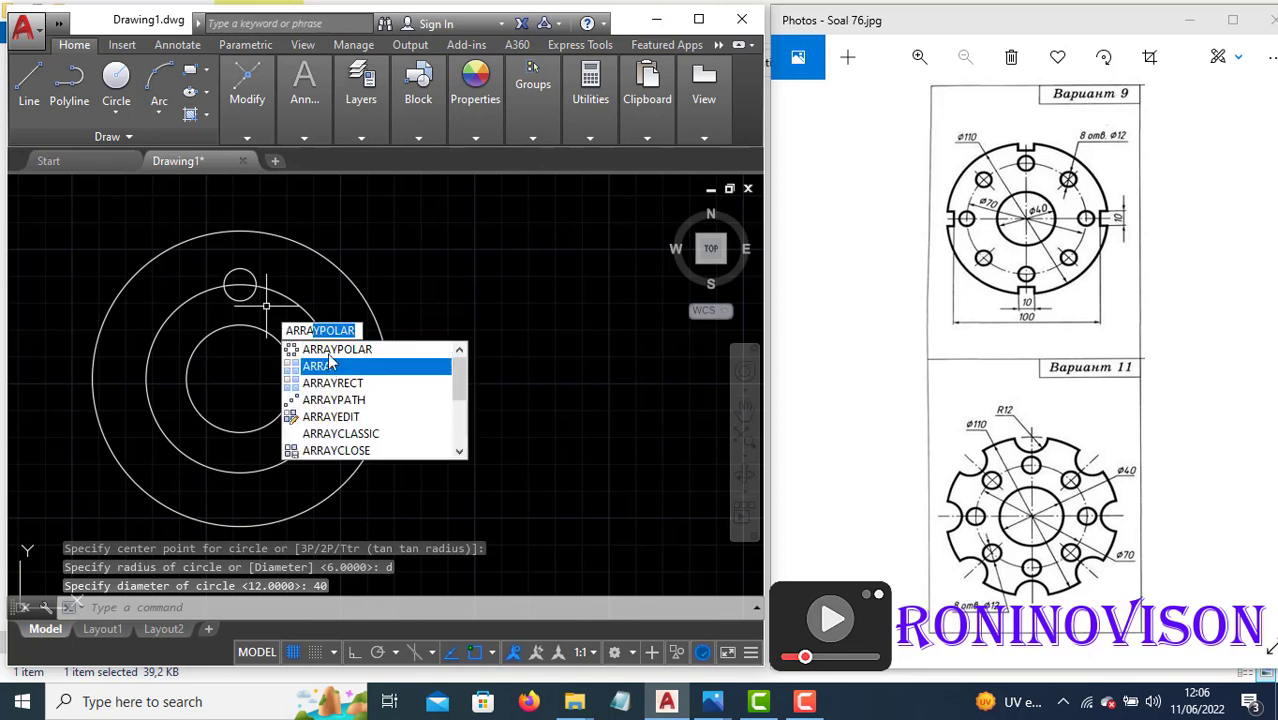
{"action": "left_click", "coordinate": [325, 345]}
{"action": "left_click", "coordinate": [233, 301]}
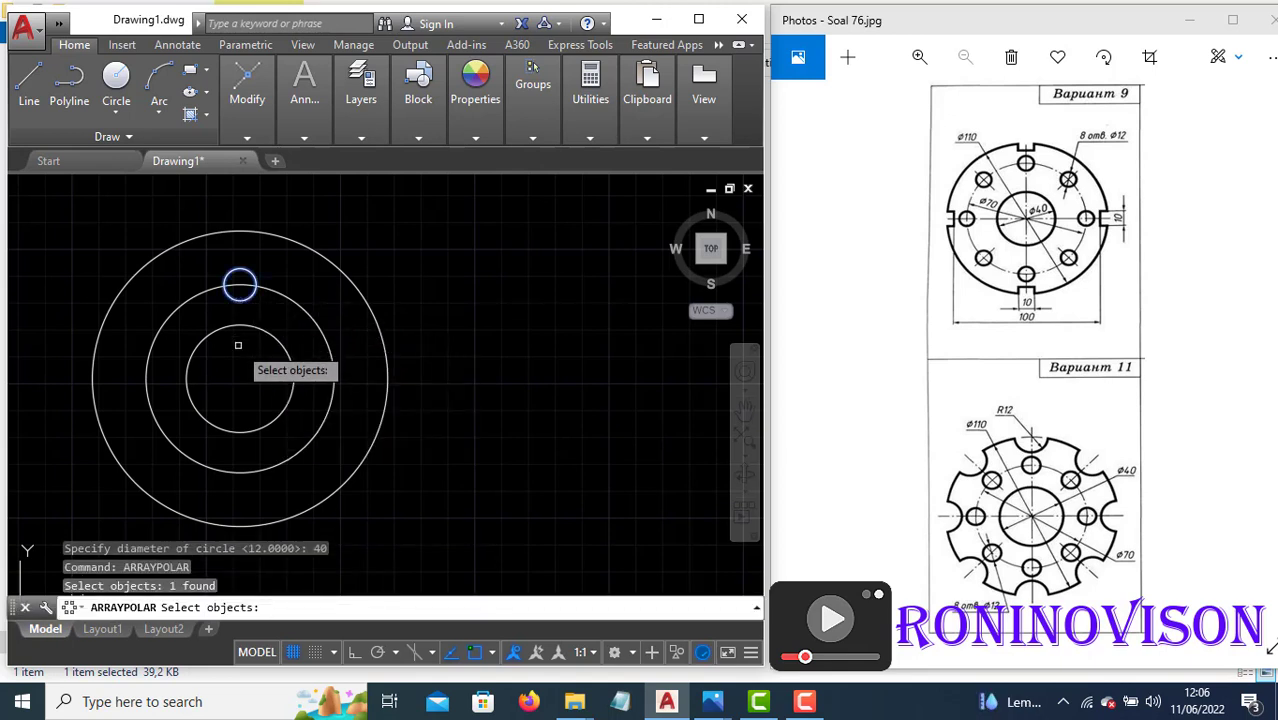
{"action": "key", "text": "Return"}
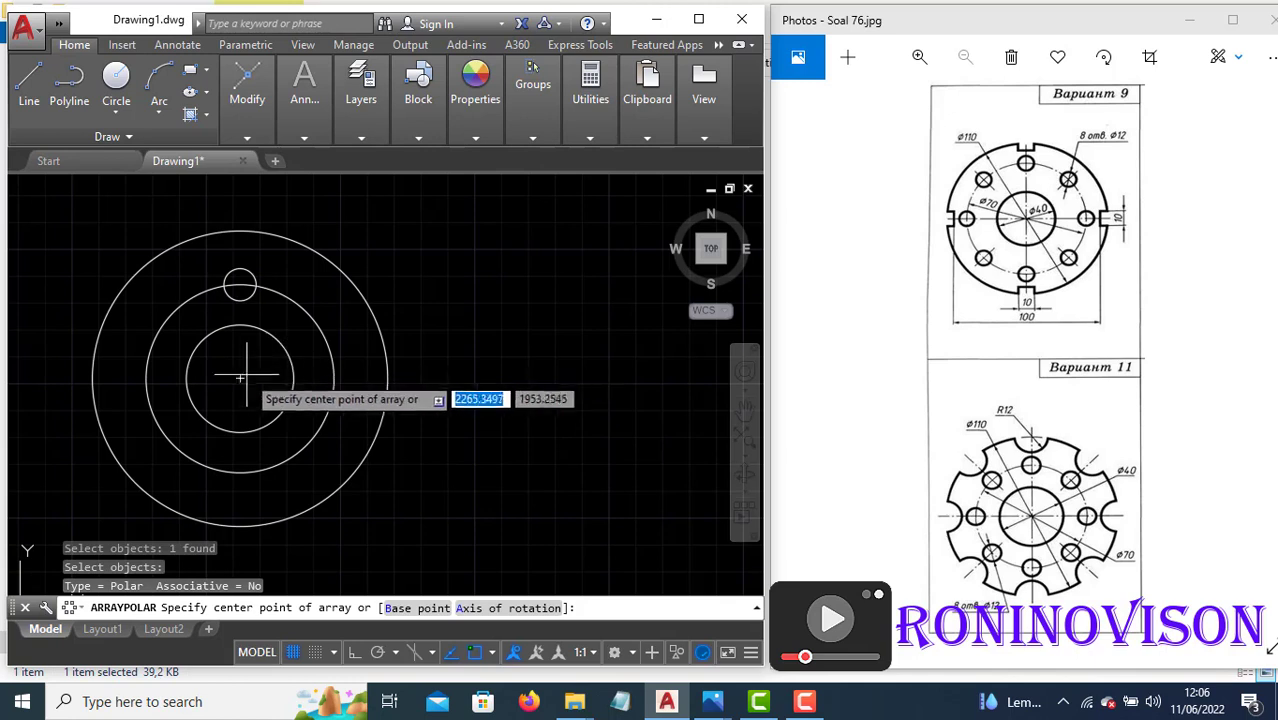
{"action": "left_click", "coordinate": [240, 378]}
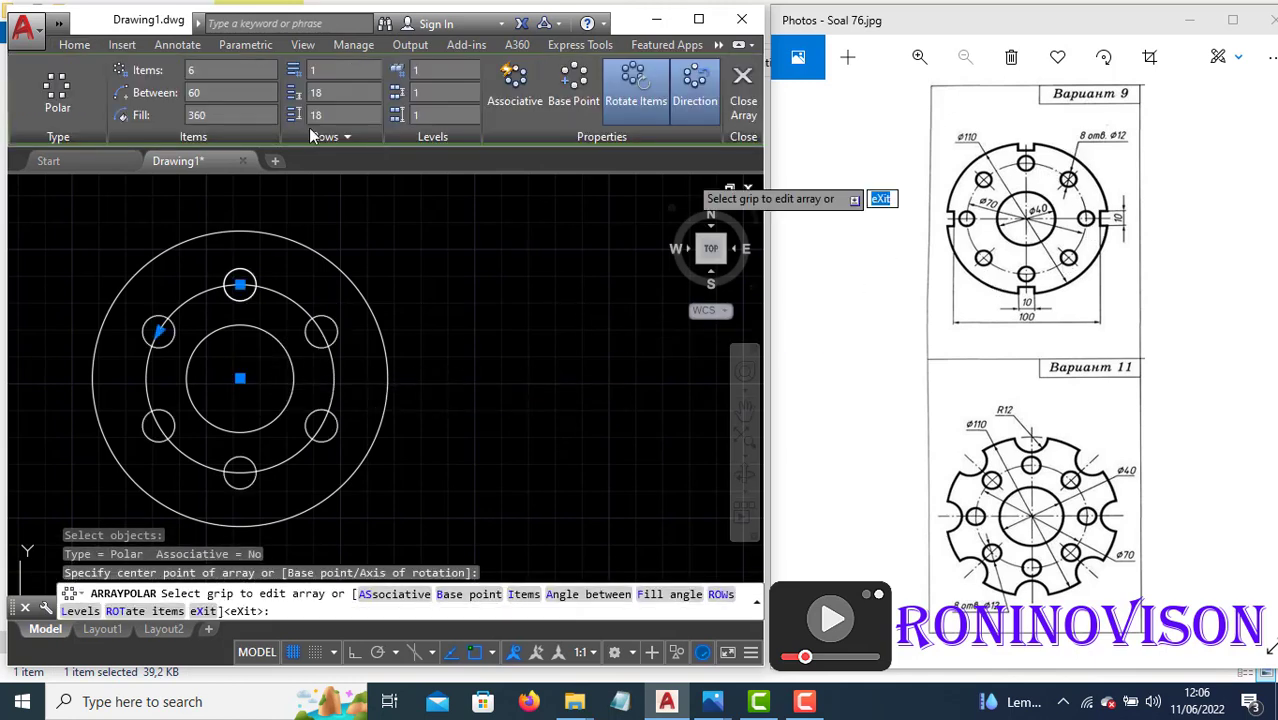
{"action": "type", "text": "8"}
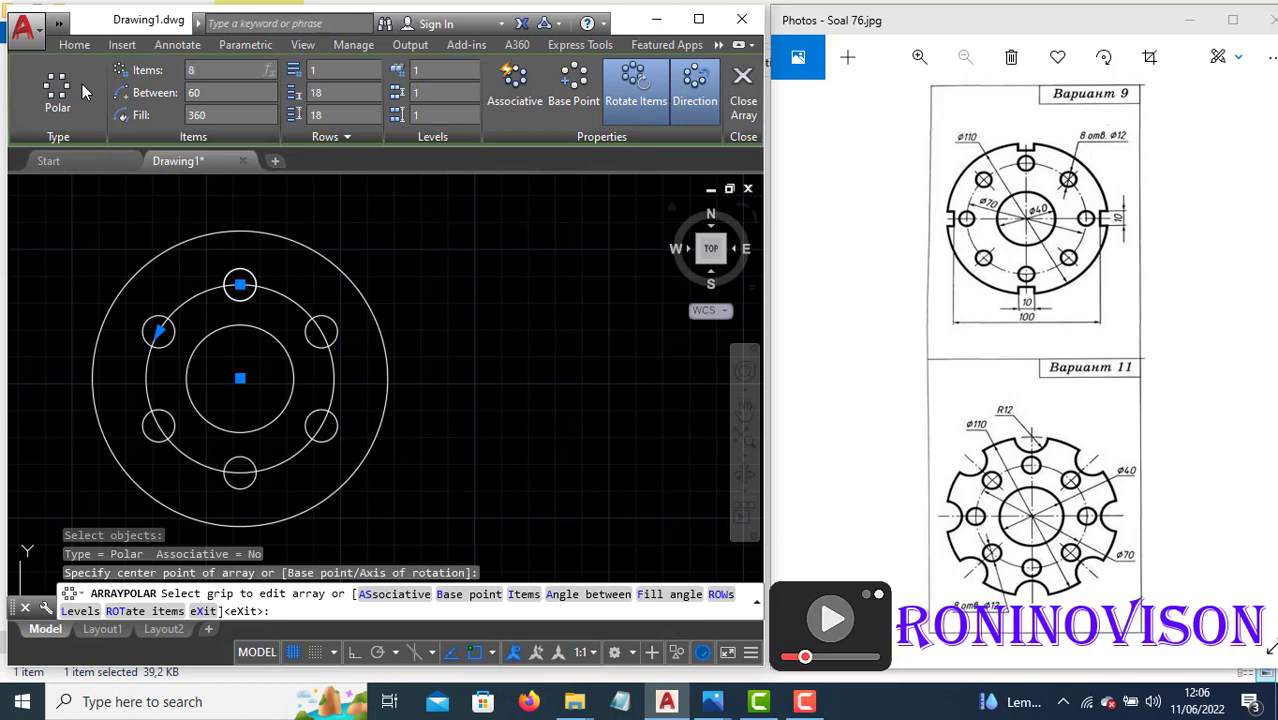
{"action": "key", "text": "Return"}
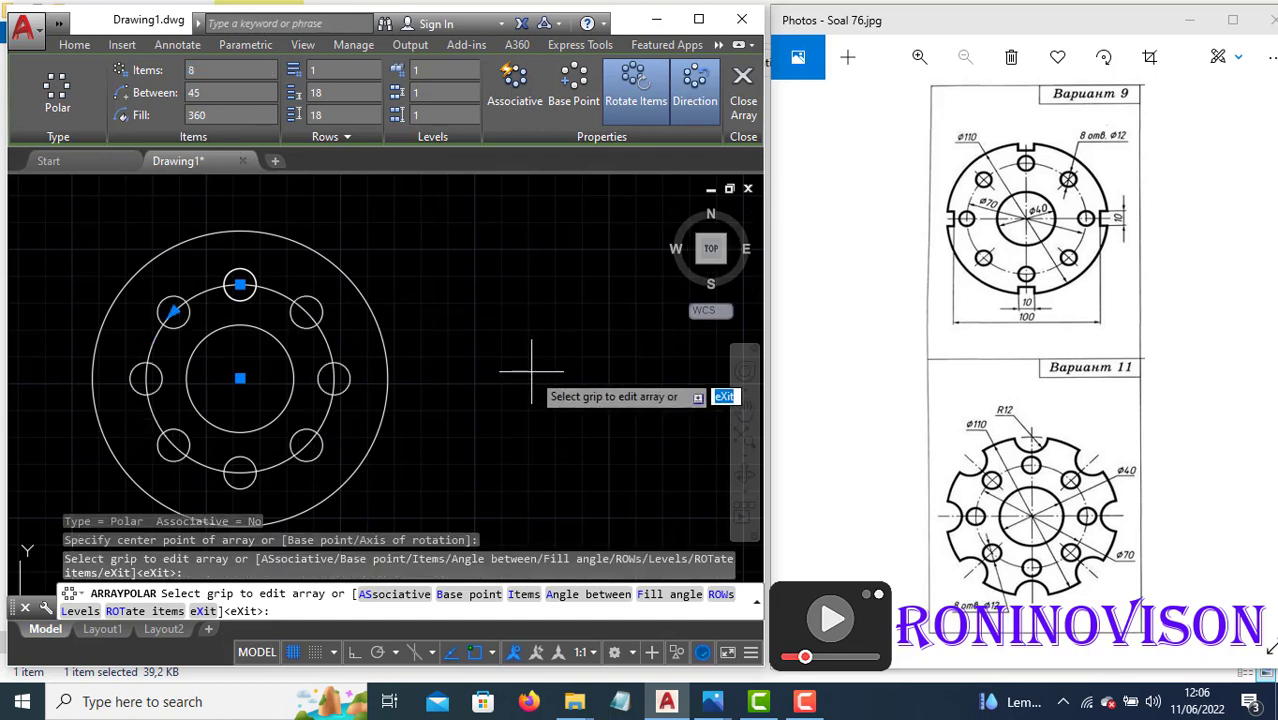
{"action": "key", "text": "Return"}
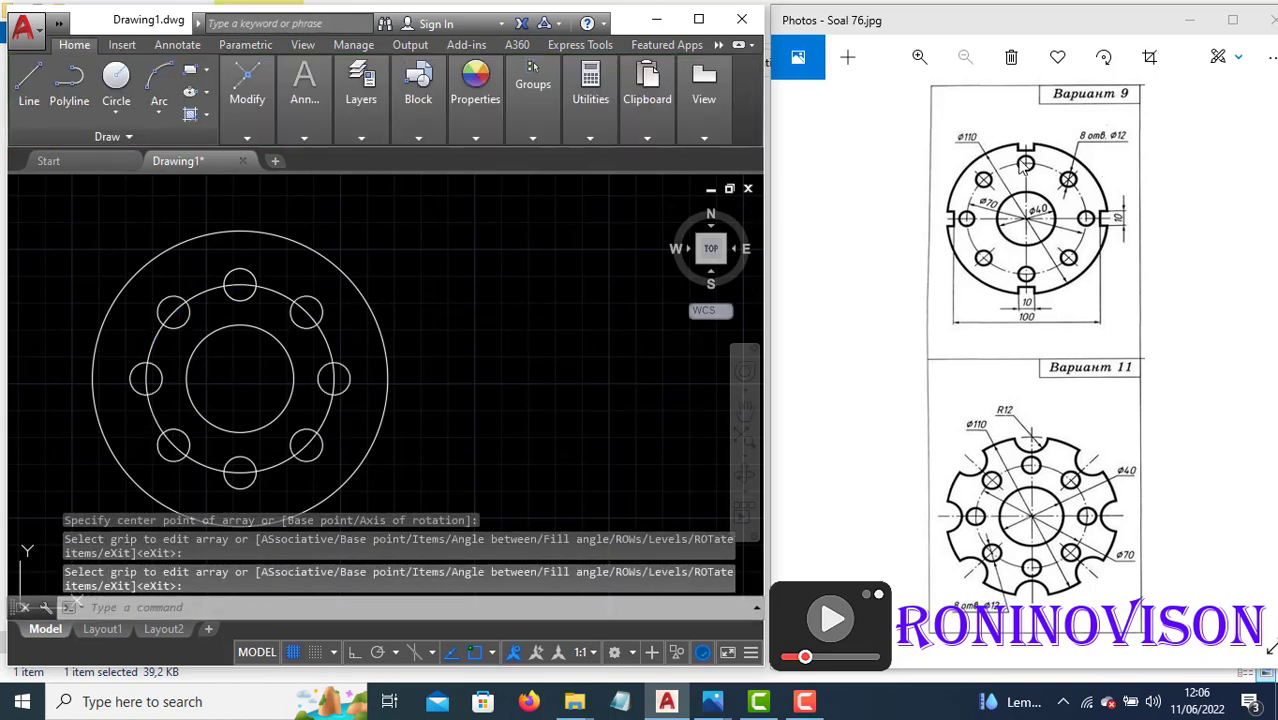
- Draw a vertical line from the top quadrant of the uppermost small hole to the top of the outer circle
{"action": "type", "text": "l"}
{"action": "key", "text": "Return"}
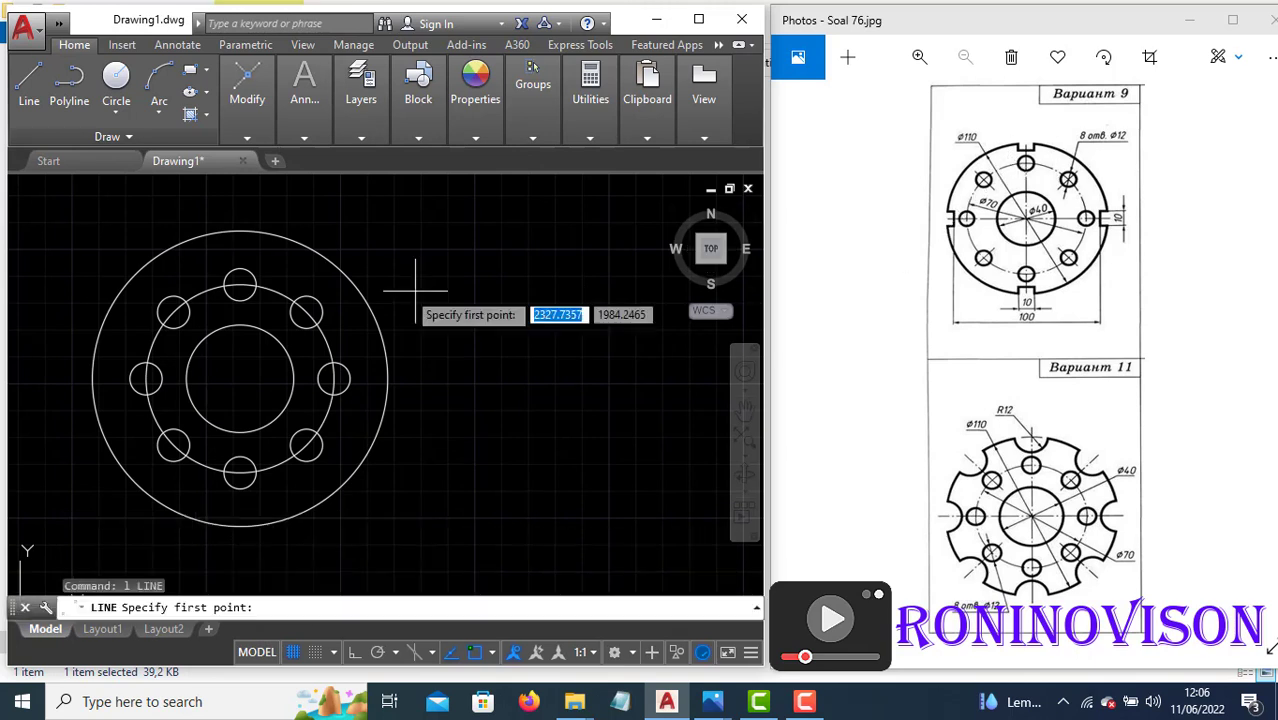
{"action": "left_click", "coordinate": [240, 270]}
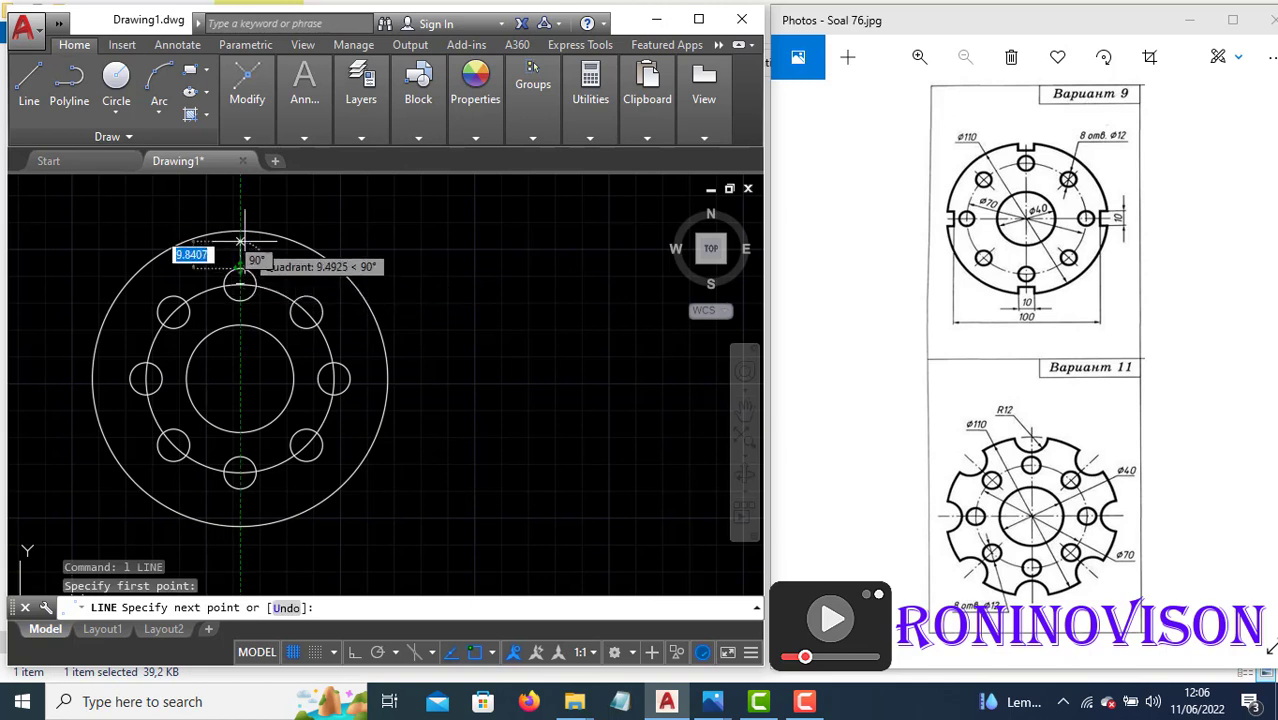
{"action": "left_click", "coordinate": [242, 233]}
{"action": "key", "text": "Return"}
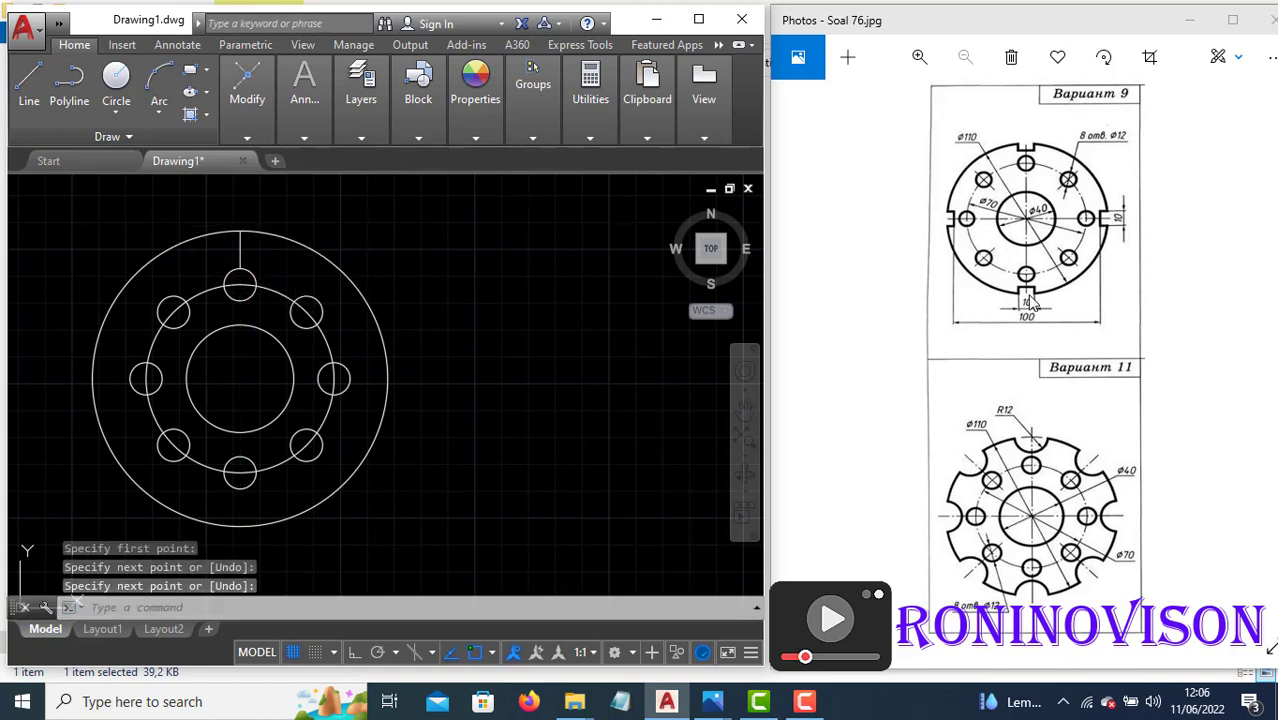
- Offset the short vertical line by 5 to both sides to form the notch's side lines
{"action": "type", "text": "OFFSET"}
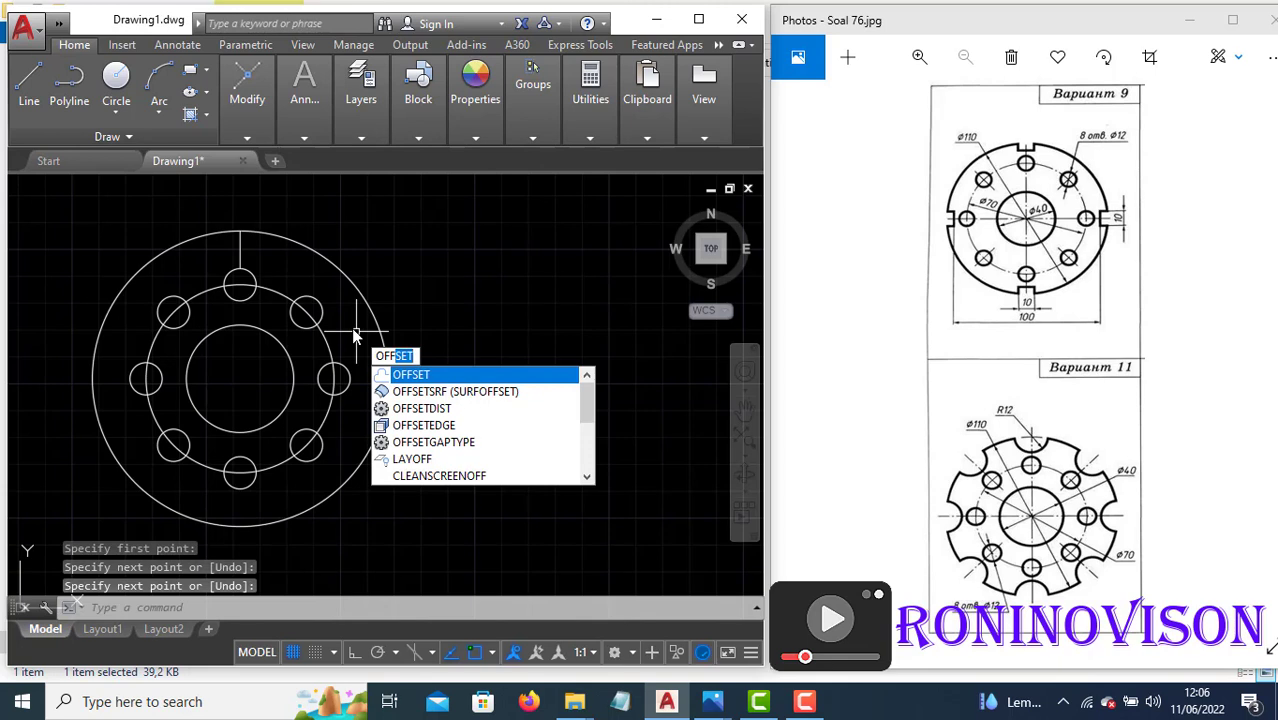
{"action": "key", "text": "Return"}
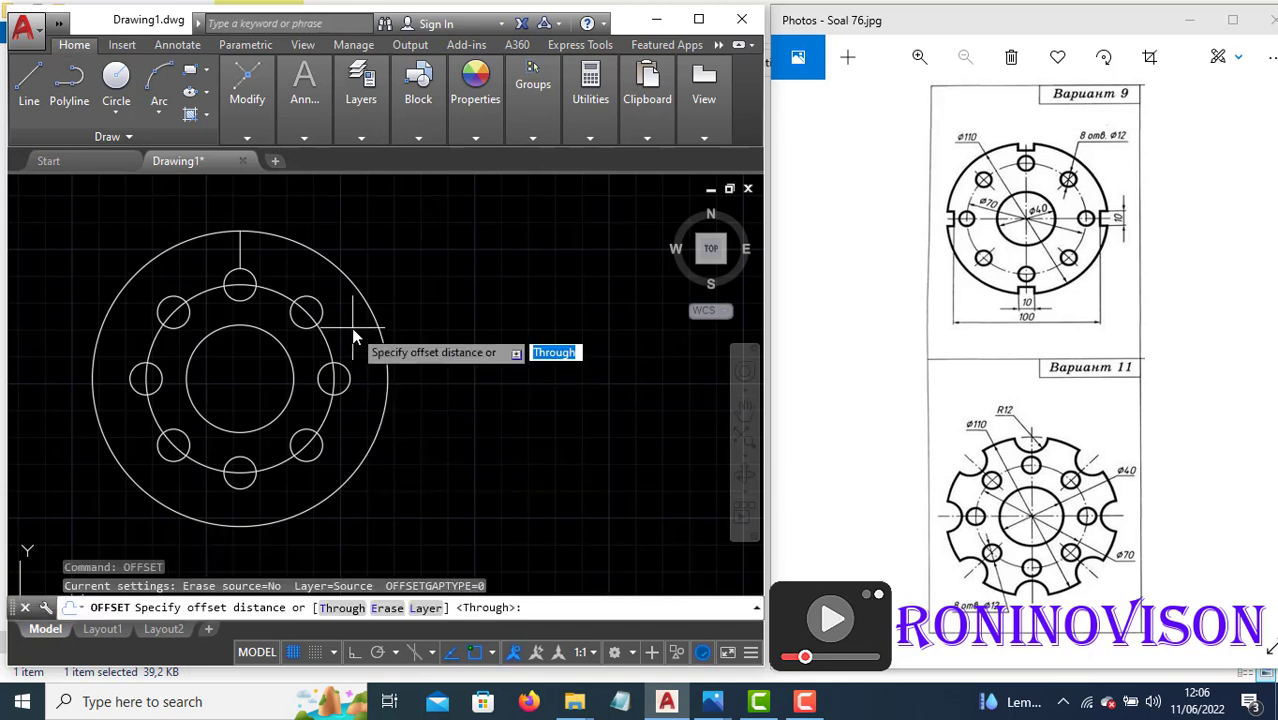
{"action": "type", "text": "5"}
{"action": "key", "text": "Return"}
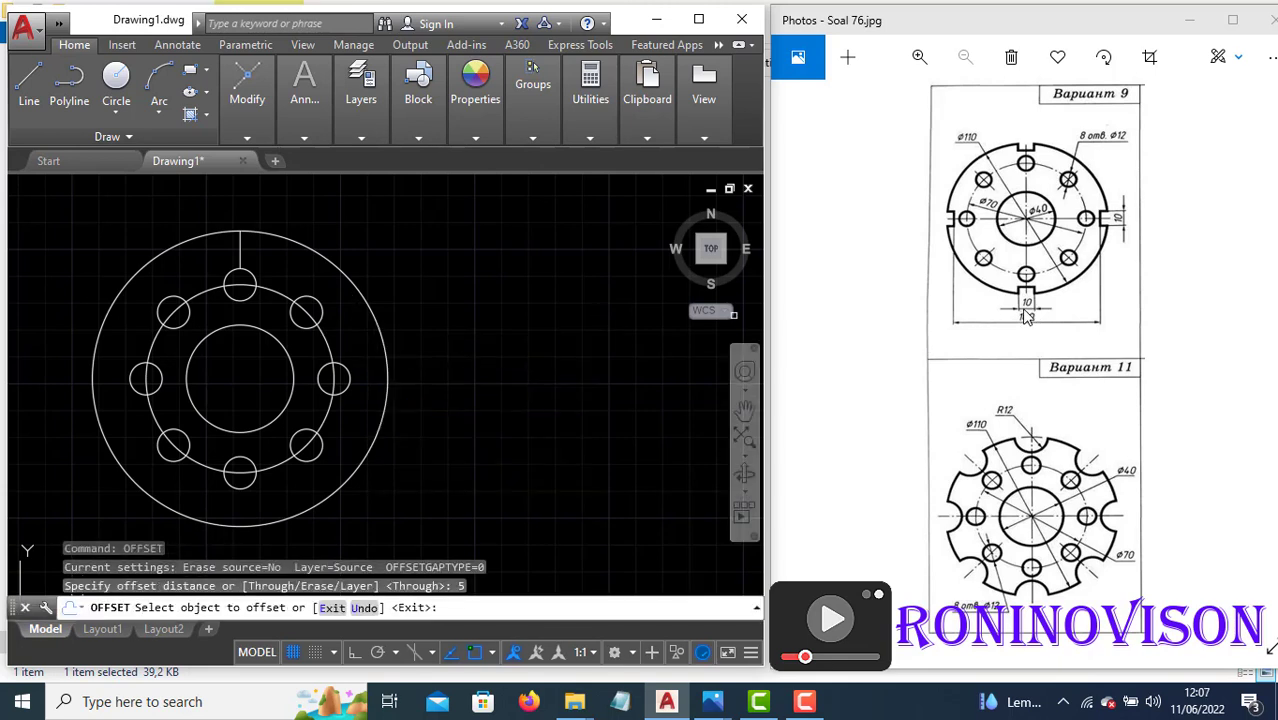
{"action": "left_click", "coordinate": [241, 251]}
{"action": "left_click", "coordinate": [277, 256]}
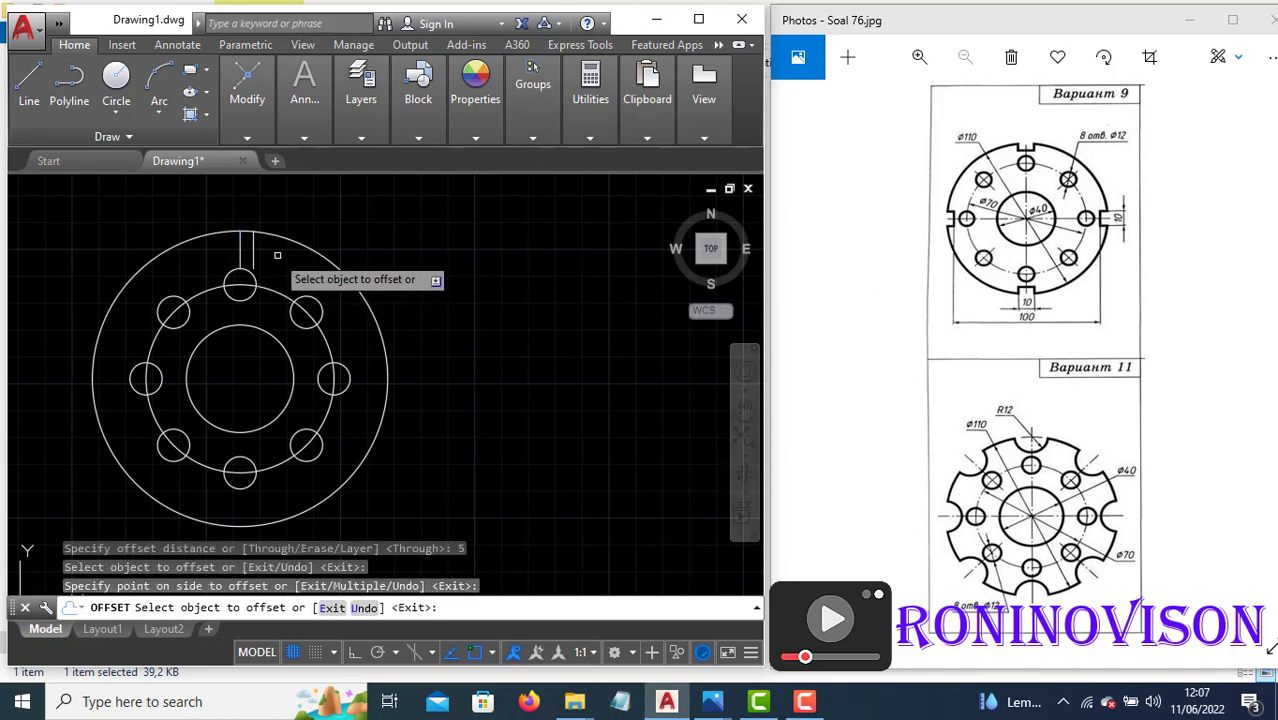
{"action": "left_click", "coordinate": [237, 252]}
{"action": "left_click", "coordinate": [211, 257]}
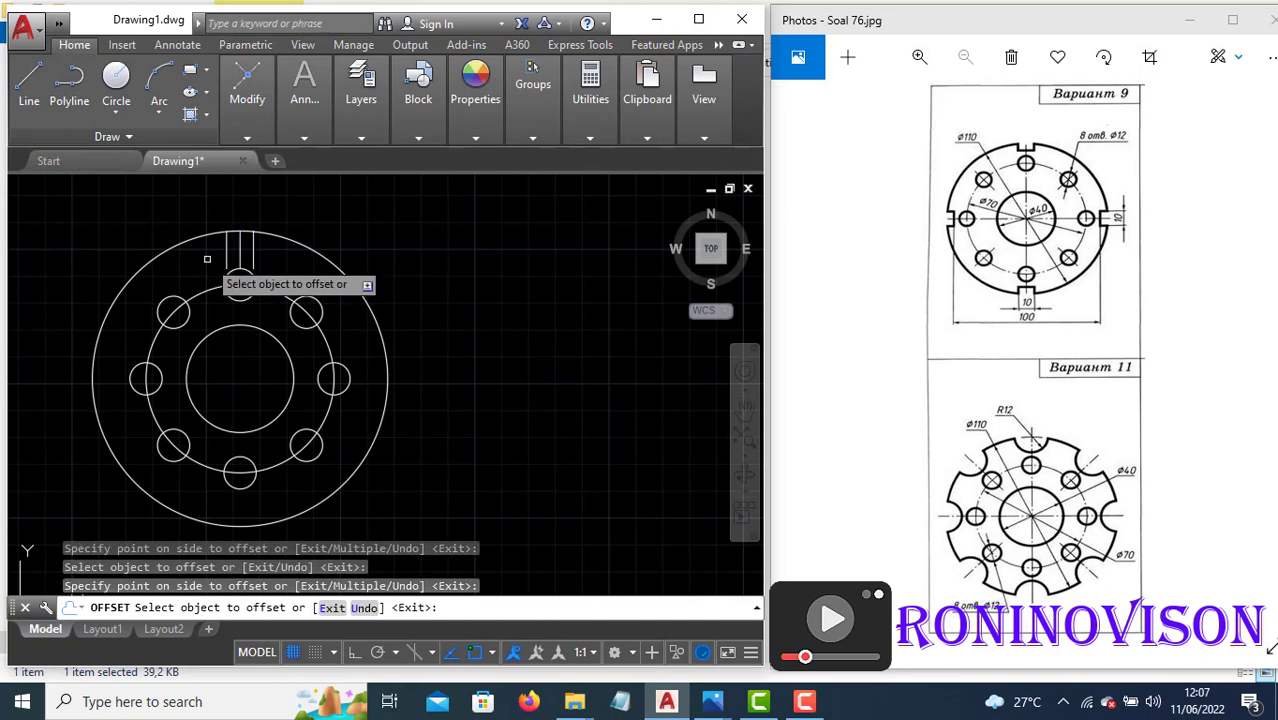
{"action": "key", "text": "Escape"}
- Trim the upper ends of the two offset lines where they project beyond the outer circle
{"action": "scroll", "coordinate": [265, 215], "scroll_direction": "up", "scroll_amount": 6}
{"action": "type", "text": "tr"}
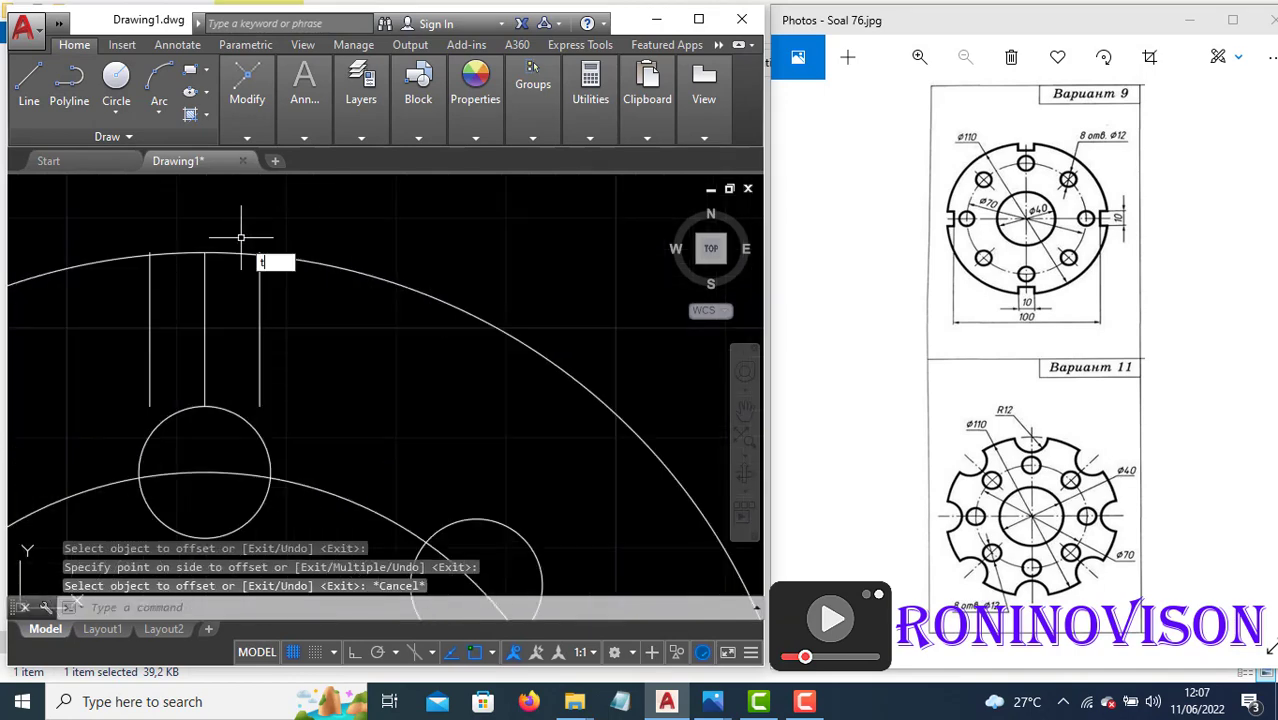
{"action": "key", "text": "Return"}
{"action": "key", "text": "Return"}
{"action": "scroll", "coordinate": [262, 258], "scroll_direction": "up", "scroll_amount": 4}
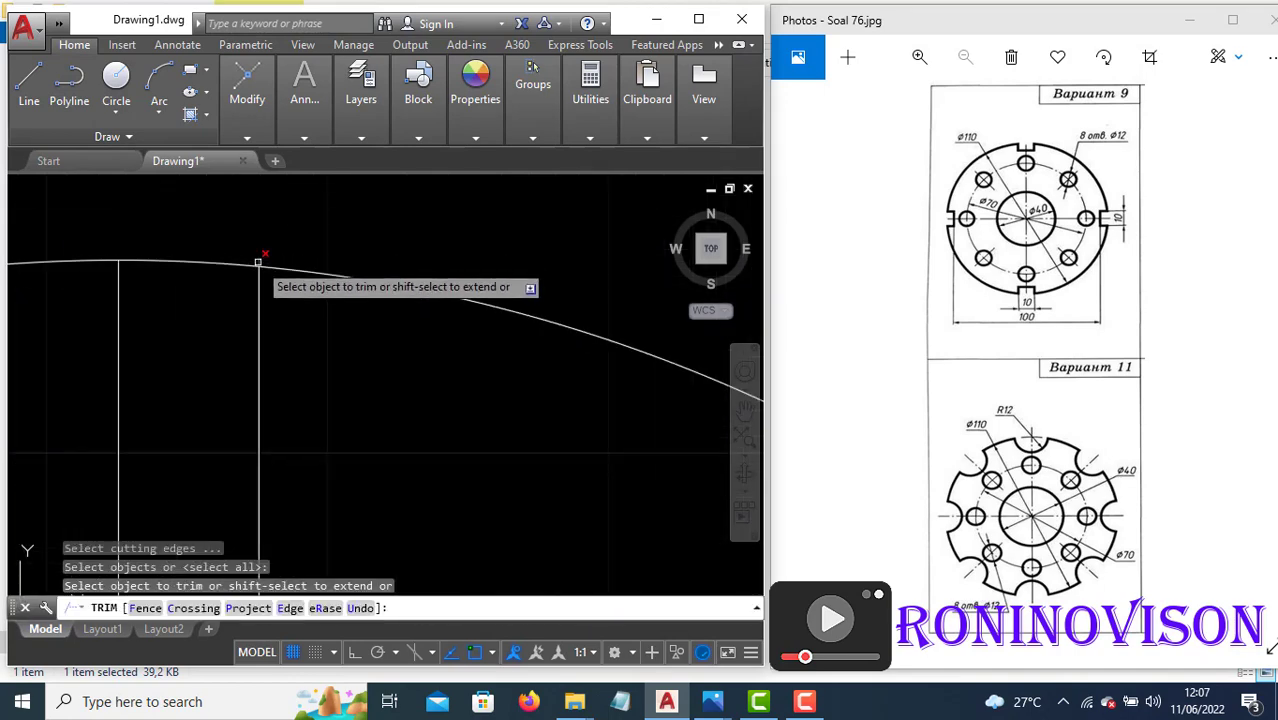
{"action": "left_click", "coordinate": [258, 263]}
{"action": "scroll", "coordinate": [262, 258], "scroll_direction": "down", "scroll_amount": 3}
{"action": "scroll", "coordinate": [263, 250], "scroll_direction": "up", "scroll_amount": 3}
{"action": "scroll", "coordinate": [263, 248], "scroll_direction": "down", "scroll_amount": 3}
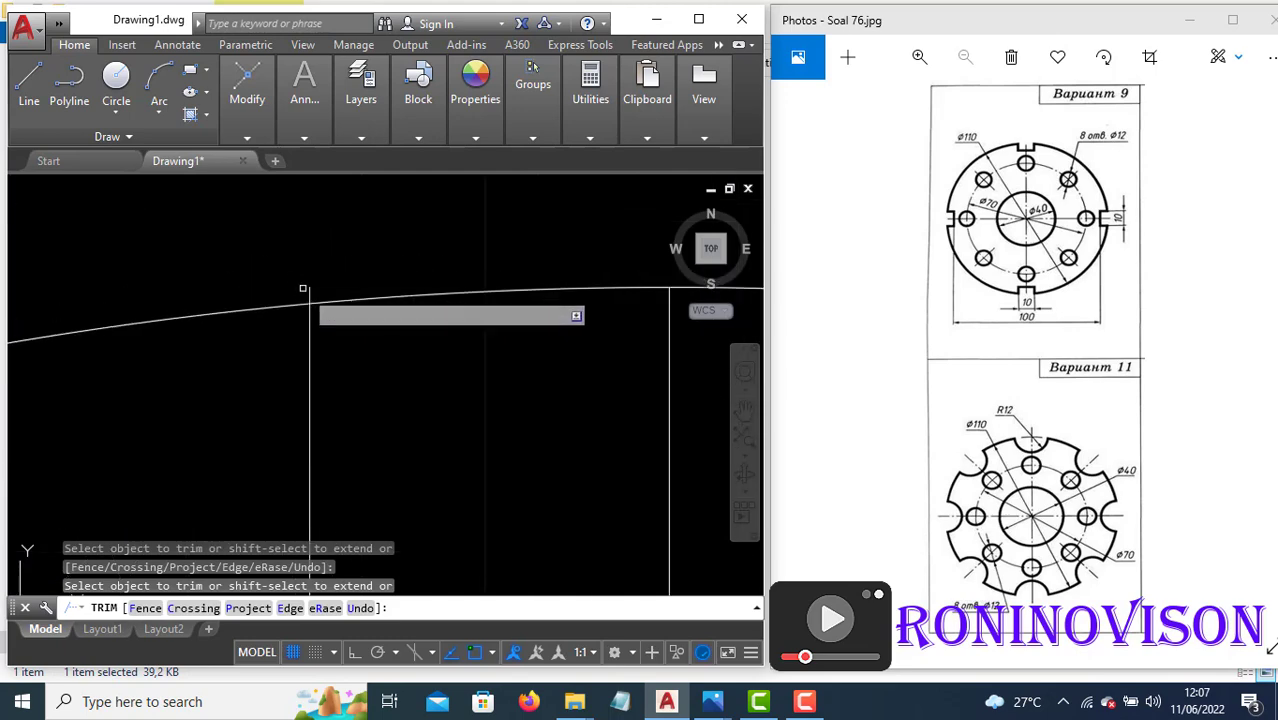
{"action": "key", "text": "Escape"}
{"action": "scroll", "coordinate": [298, 253], "scroll_direction": "down", "scroll_amount": 4}
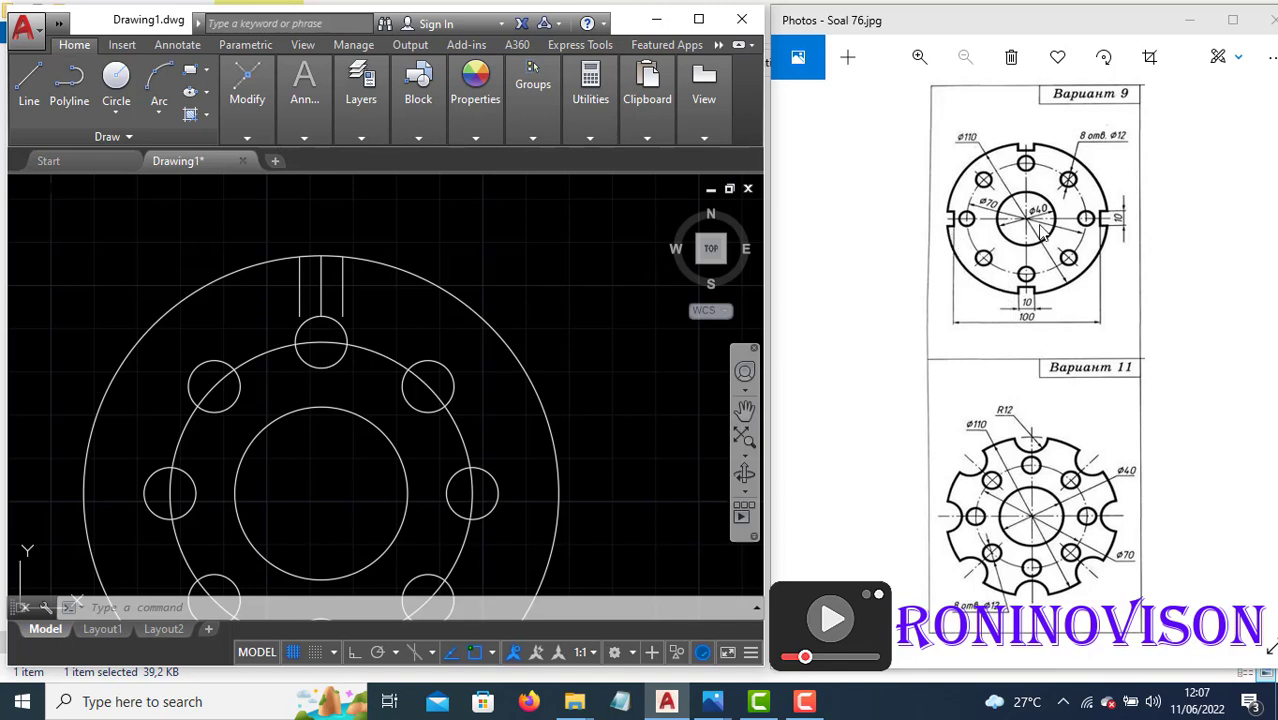
- Draw a line 5 down from the outer circle along the left offset line and across to the right offset line as the notch's floor
{"action": "type", "text": "l"}
{"action": "key", "text": "Return"}
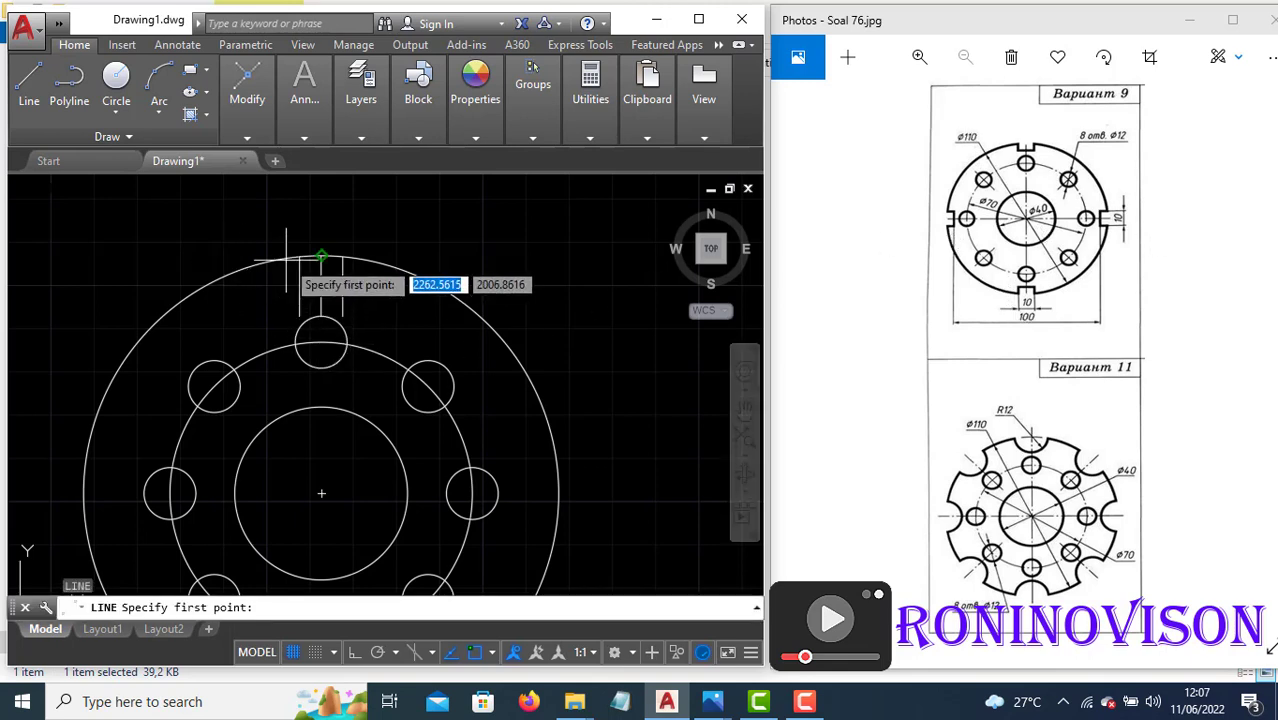
{"action": "left_click", "coordinate": [300, 257]}
{"action": "type", "text": "5"}
{"action": "key", "text": "Return"}
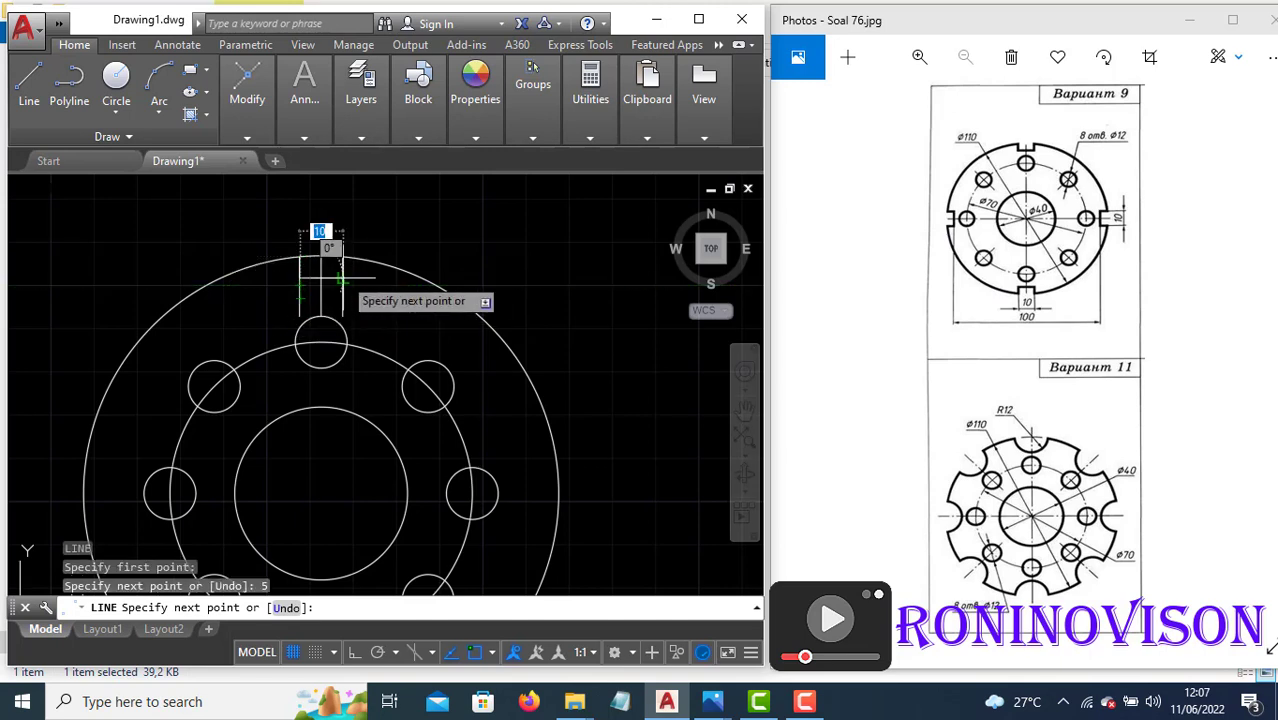
{"action": "left_click", "coordinate": [342, 276]}
{"action": "key", "text": "Return"}
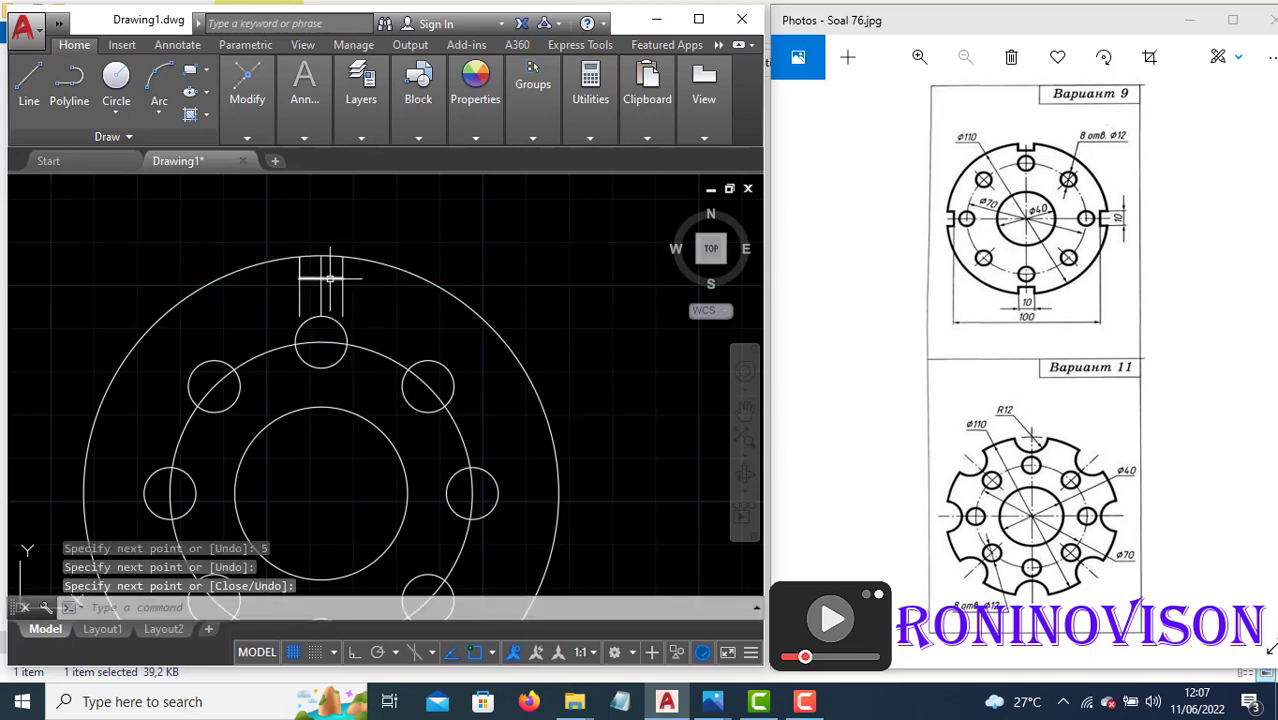
- Trim the side lines below the notch floor and the outer arc across its opening, and erase the leftover centre line inside the notch
{"action": "type", "text": "tr"}
{"action": "key", "text": "Return"}
{"action": "key", "text": "Return"}
{"action": "left_click", "coordinate": [357, 303]}
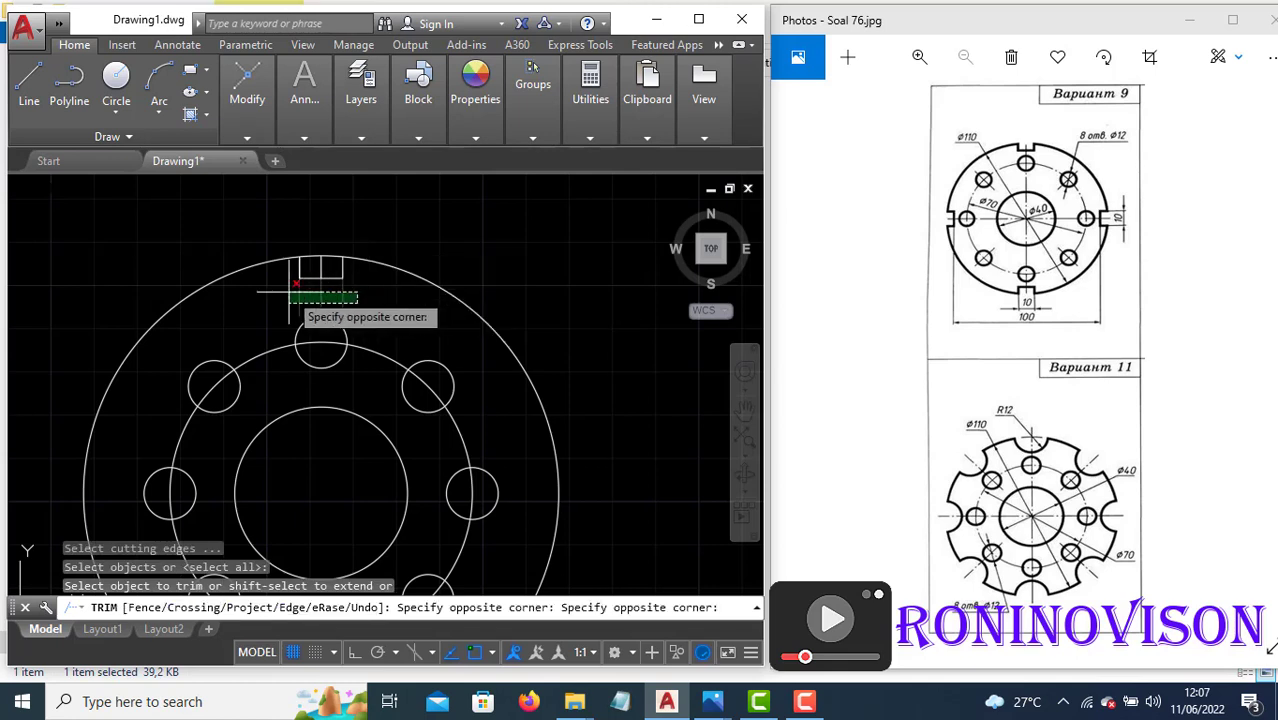
{"action": "left_click", "coordinate": [300, 290]}
{"action": "left_click", "coordinate": [315, 259]}
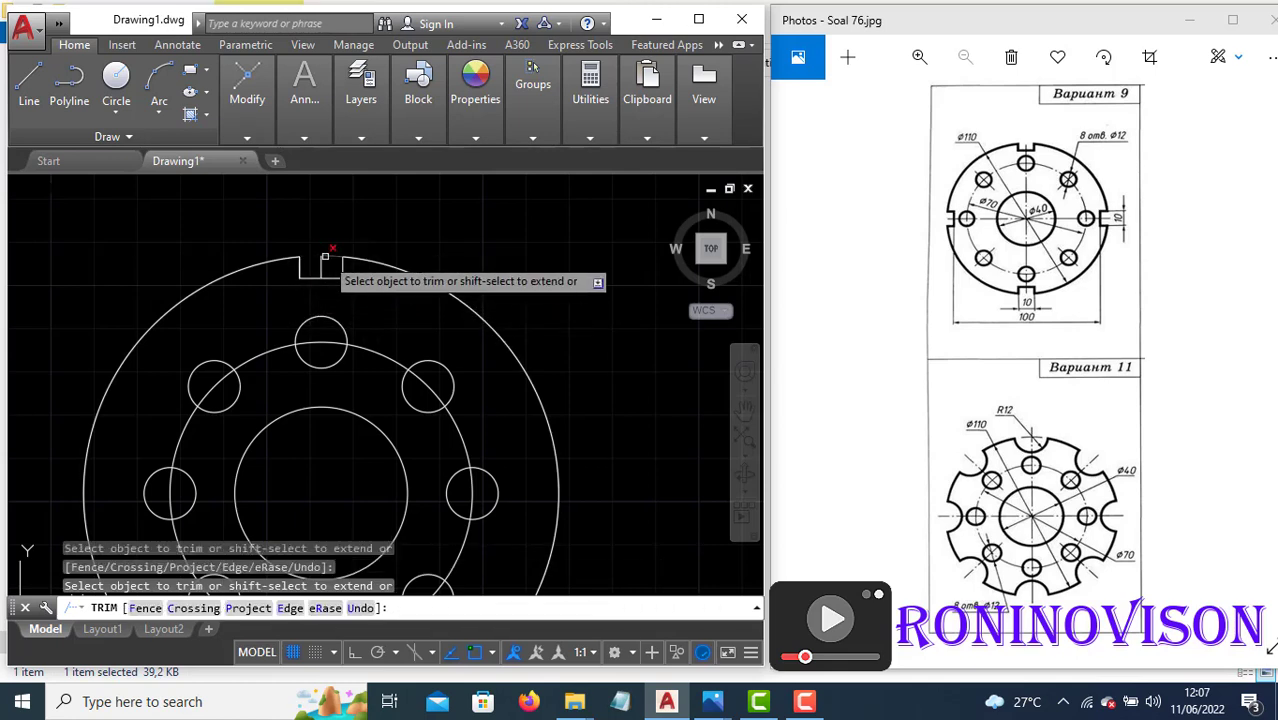
{"action": "key", "text": "Escape"}
{"action": "left_click", "coordinate": [326, 281]}
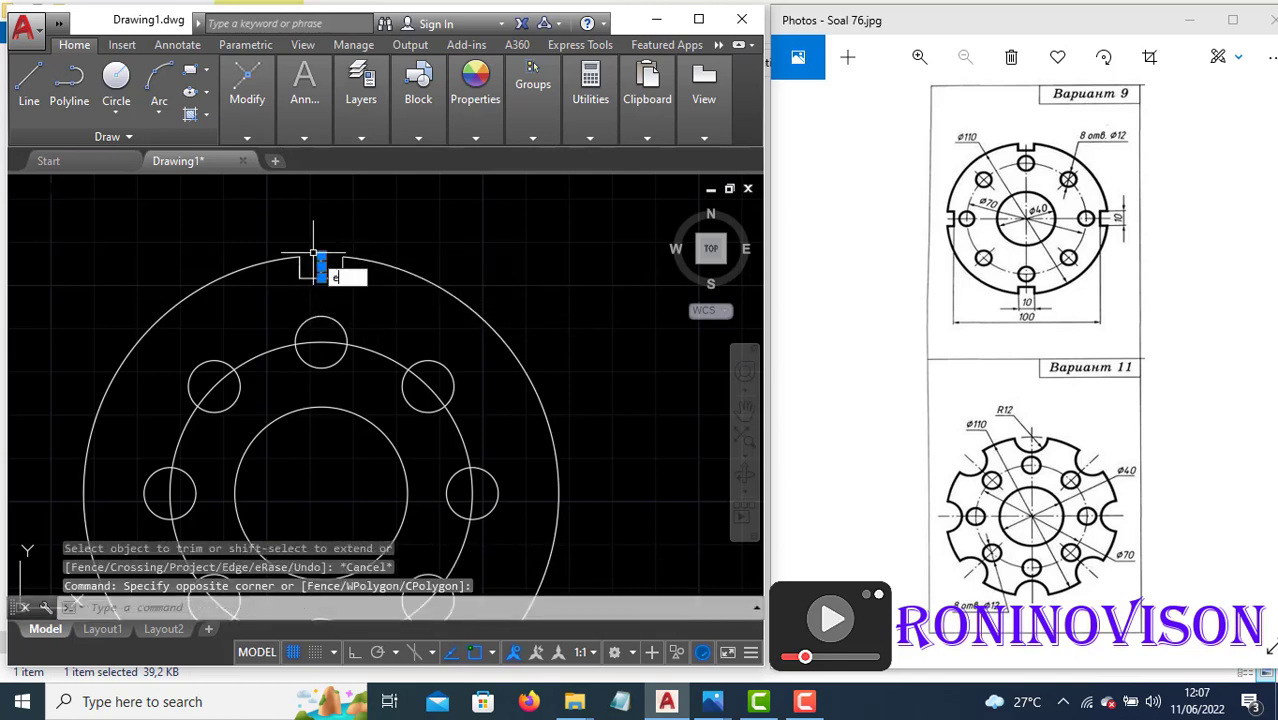
{"action": "key", "text": "Return"}
- Polar-array the three notch lines around the plate's centre with 4 items over 360 degrees
{"action": "left_click", "coordinate": [352, 292]}
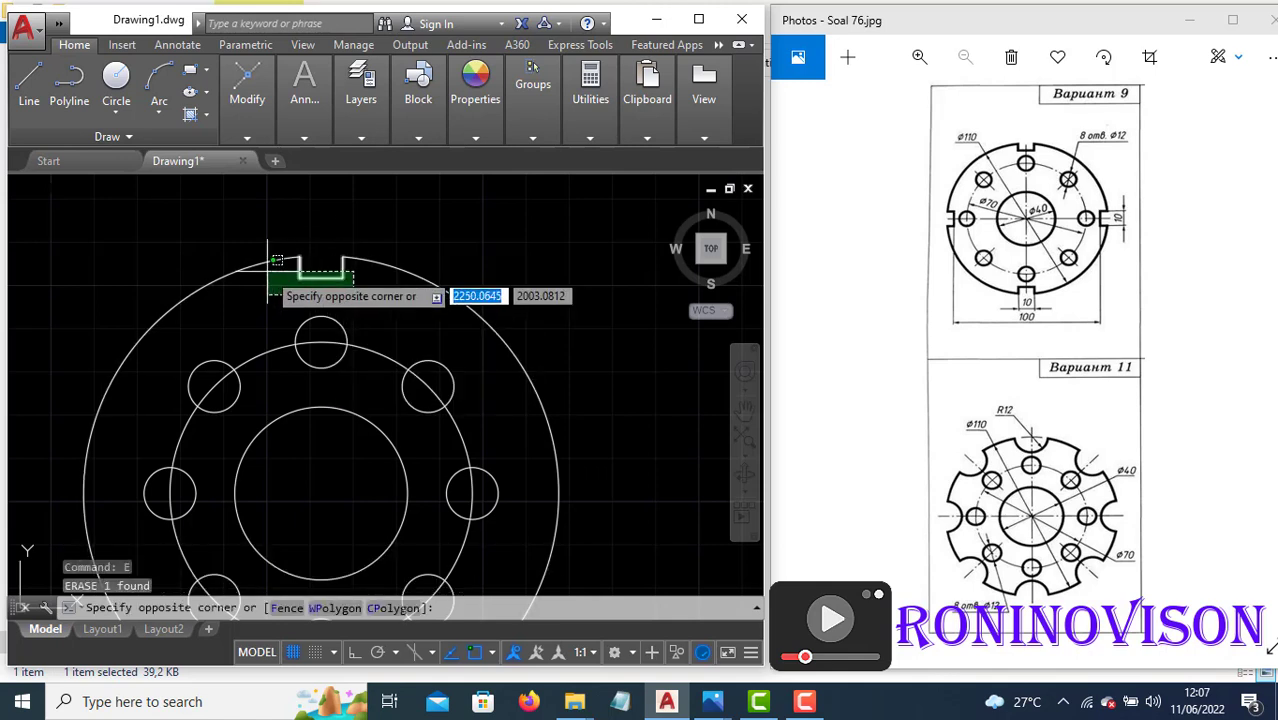
{"action": "left_click", "coordinate": [277, 261]}
{"action": "type", "text": "a"}
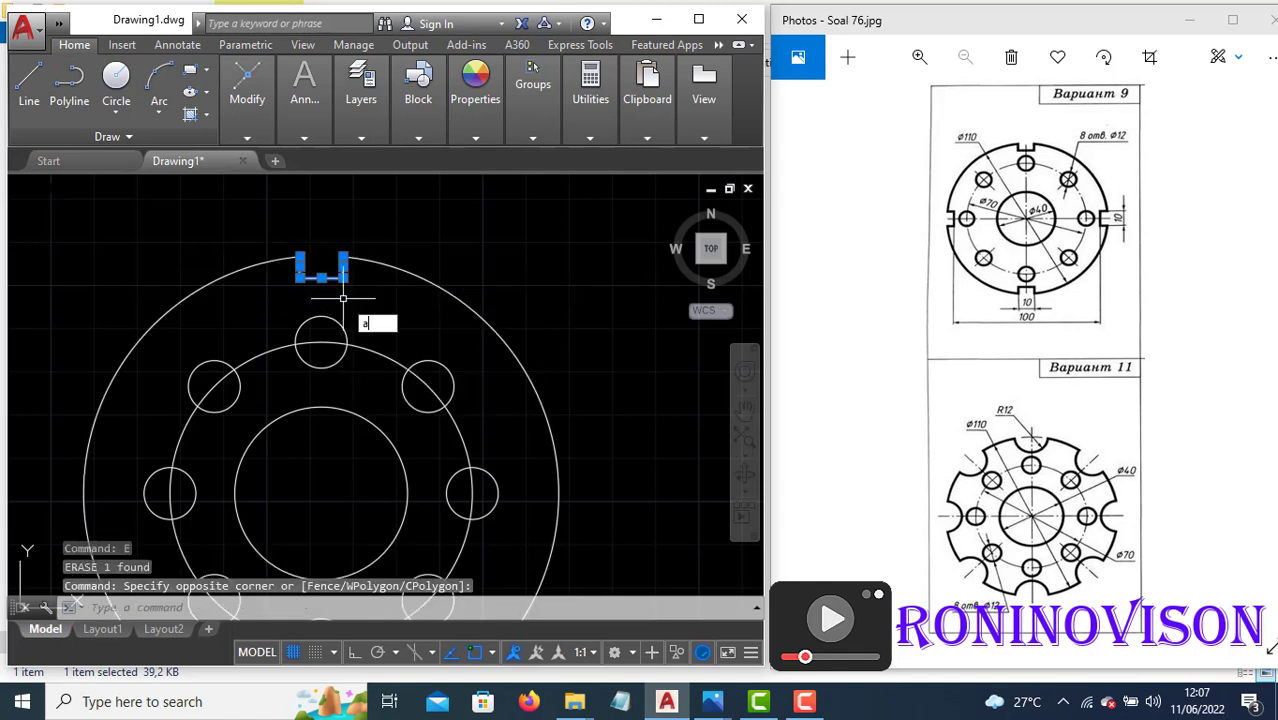
{"action": "key", "text": "Return"}
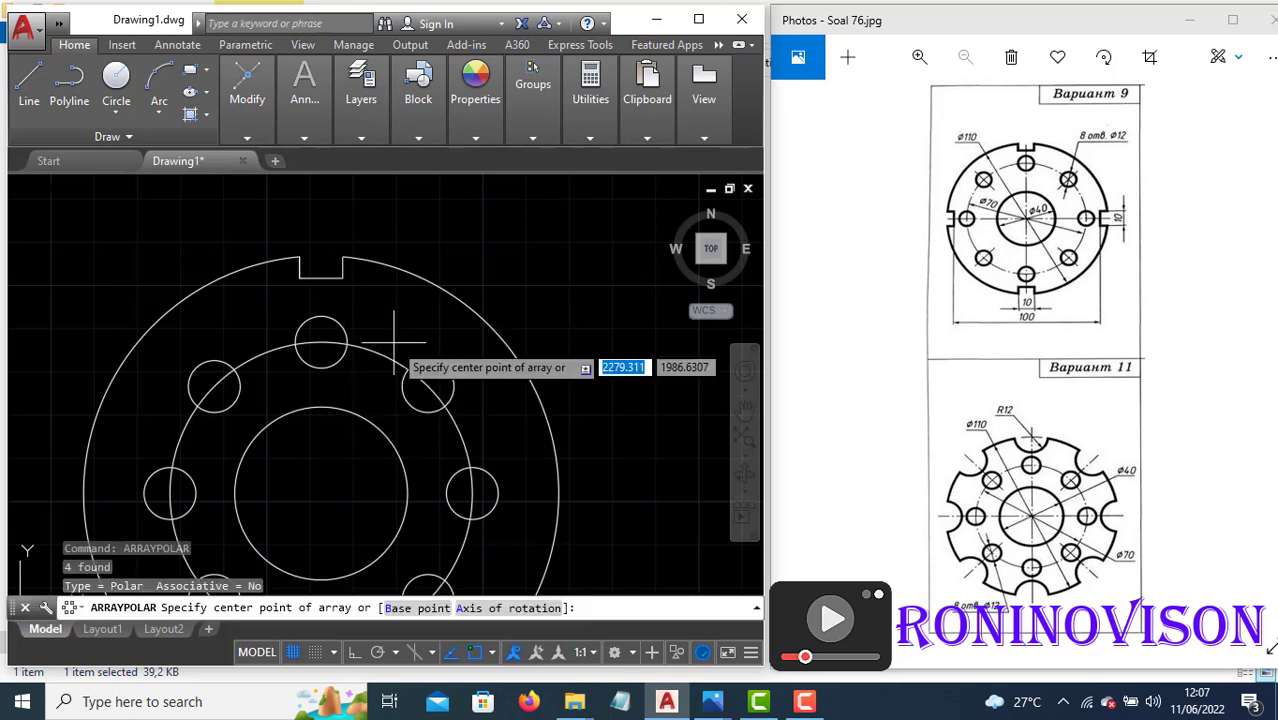
{"action": "key", "text": "Return"}
{"action": "left_click", "coordinate": [321, 492]}
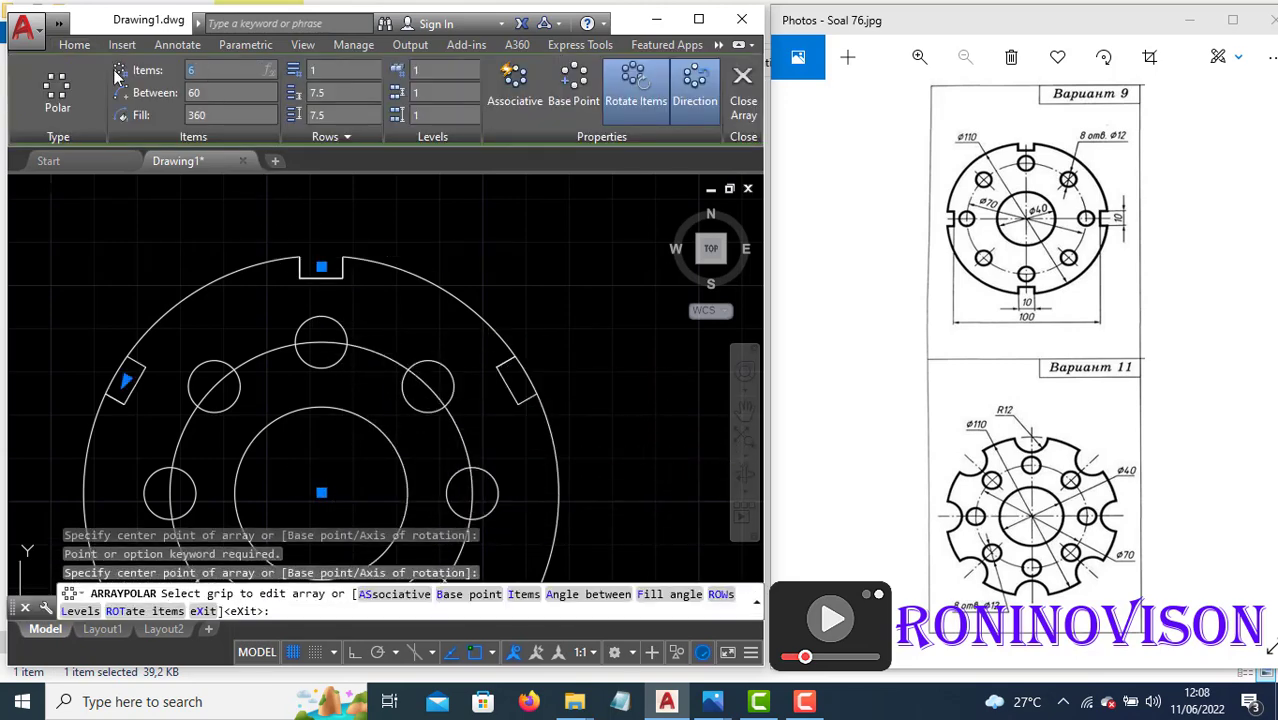
{"action": "type", "text": "3"}
{"action": "key", "text": "Return"}
{"action": "scroll", "coordinate": [385, 205], "scroll_direction": "down", "scroll_amount": 4}
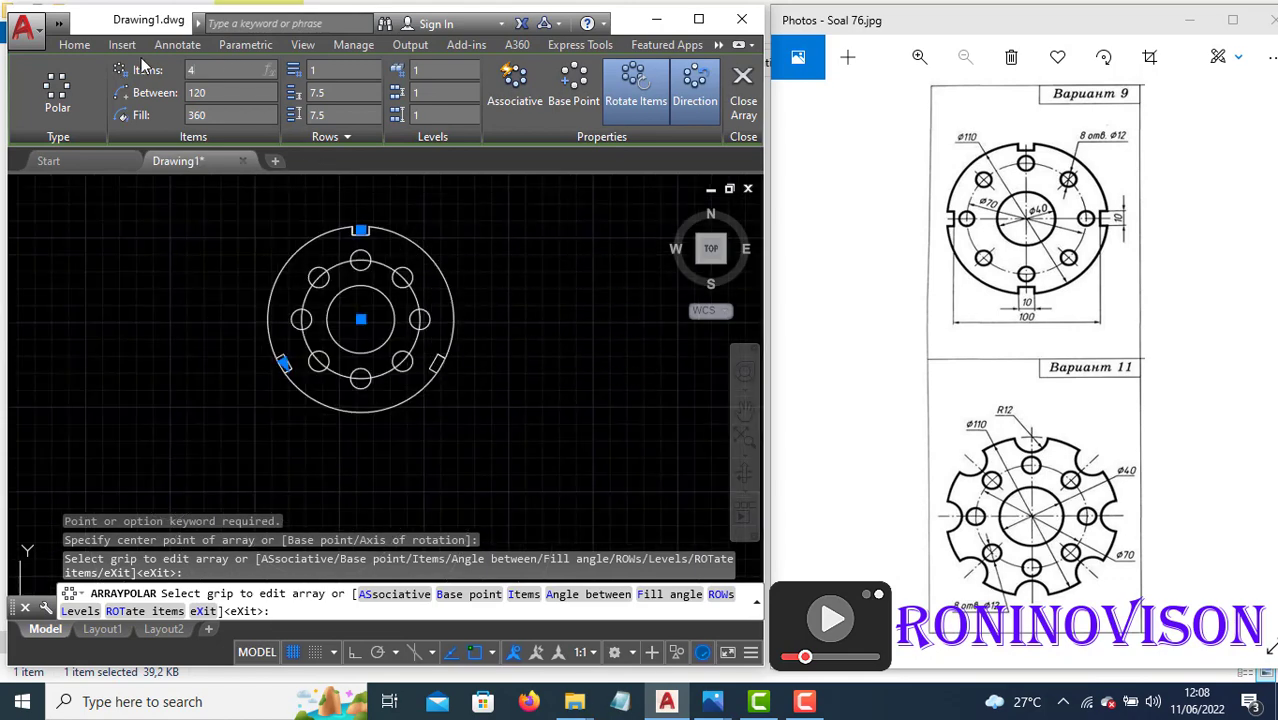
{"action": "key", "text": "Return"}
{"action": "key", "text": "Return"}
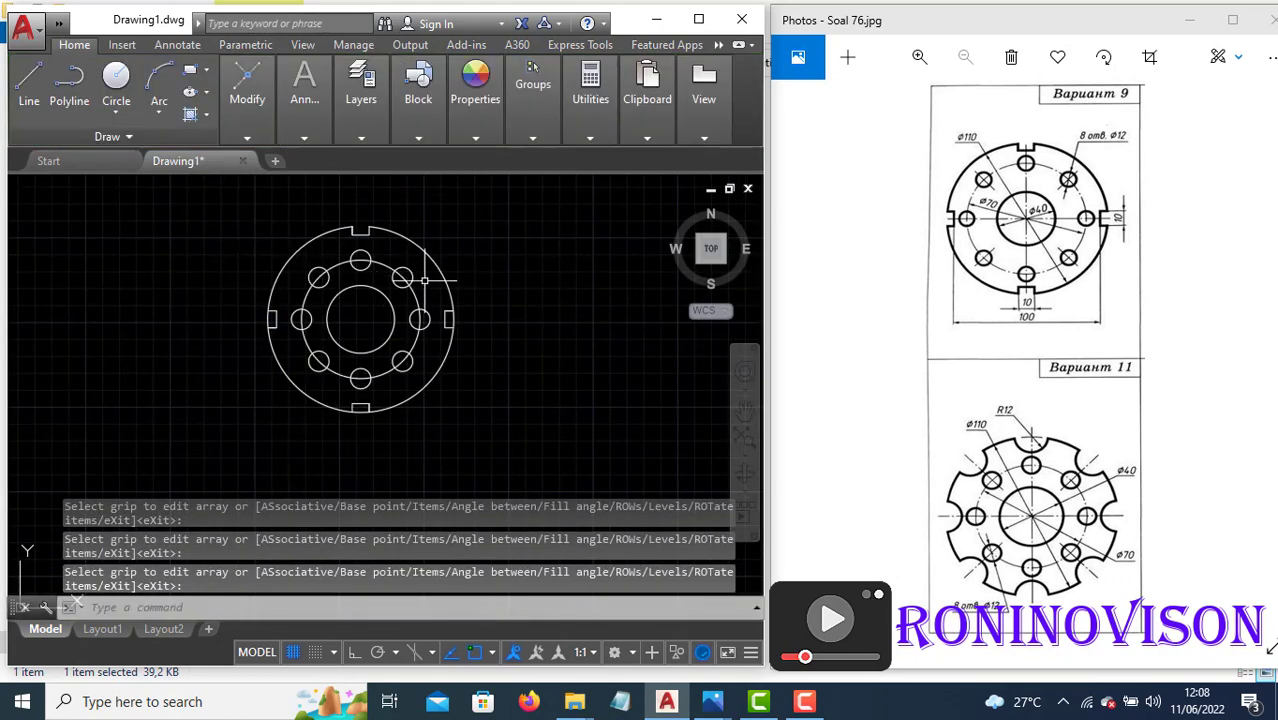
- Trim the outer circle's arcs across the openings of the three arrayed notches
{"action": "type", "text": "tr"}
{"action": "key", "text": "Return"}
{"action": "scroll", "coordinate": [456, 330], "scroll_direction": "up", "scroll_amount": 5}
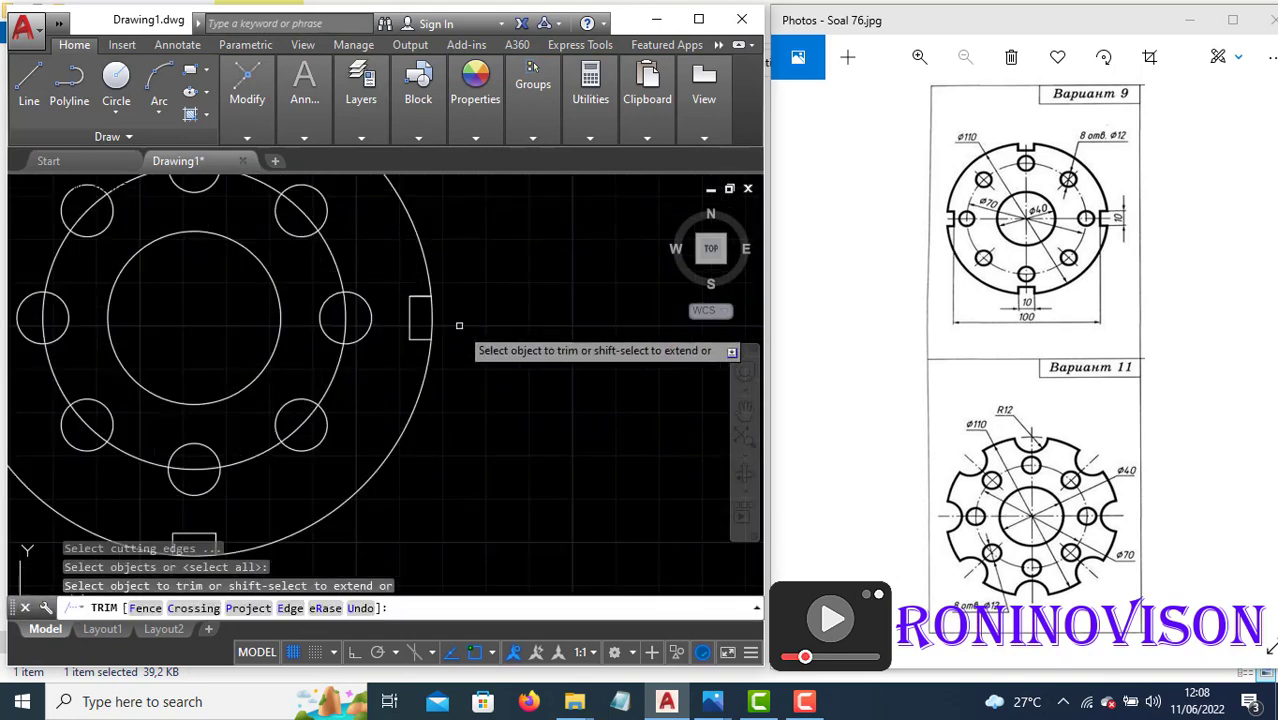
{"action": "scroll", "coordinate": [526, 288], "scroll_direction": "down", "scroll_amount": 4}
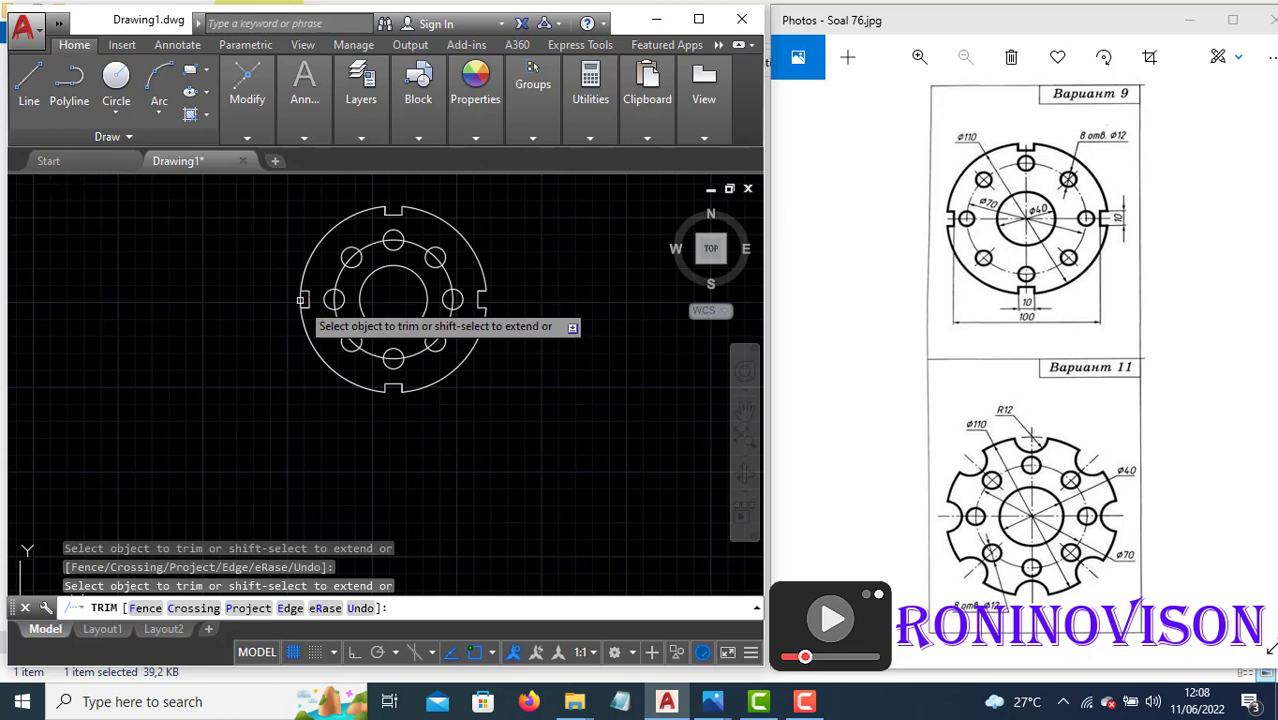
{"action": "key", "text": "Escape"}
{"action": "mouse_move", "coordinate": [303, 300]}
{"action": "middle_mouse_down"}
{"action": "mouse_move", "coordinate": [232, 337]}
{"action": "mouse_move", "coordinate": [204, 328]}
{"action": "middle_mouse_up"}
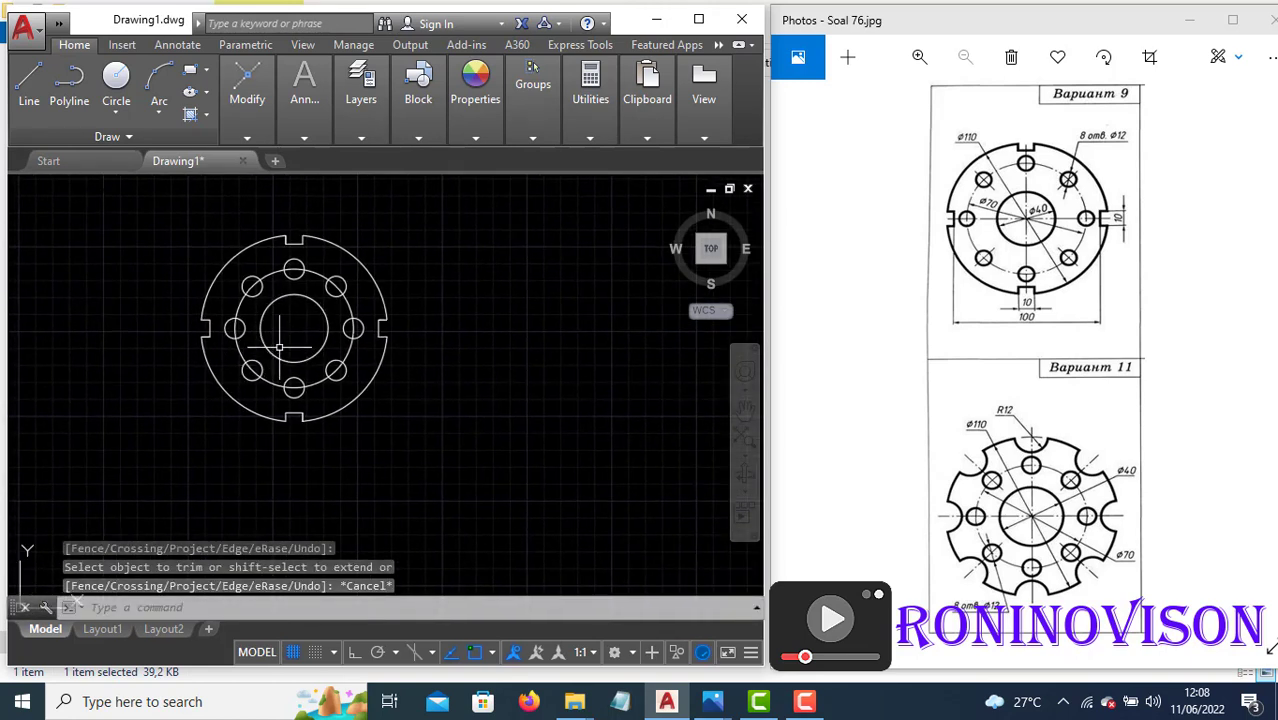
- Set the circle through the small holes' centres to the CENTER2 linetype and colour it red
{"action": "left_click", "coordinate": [312, 270]}
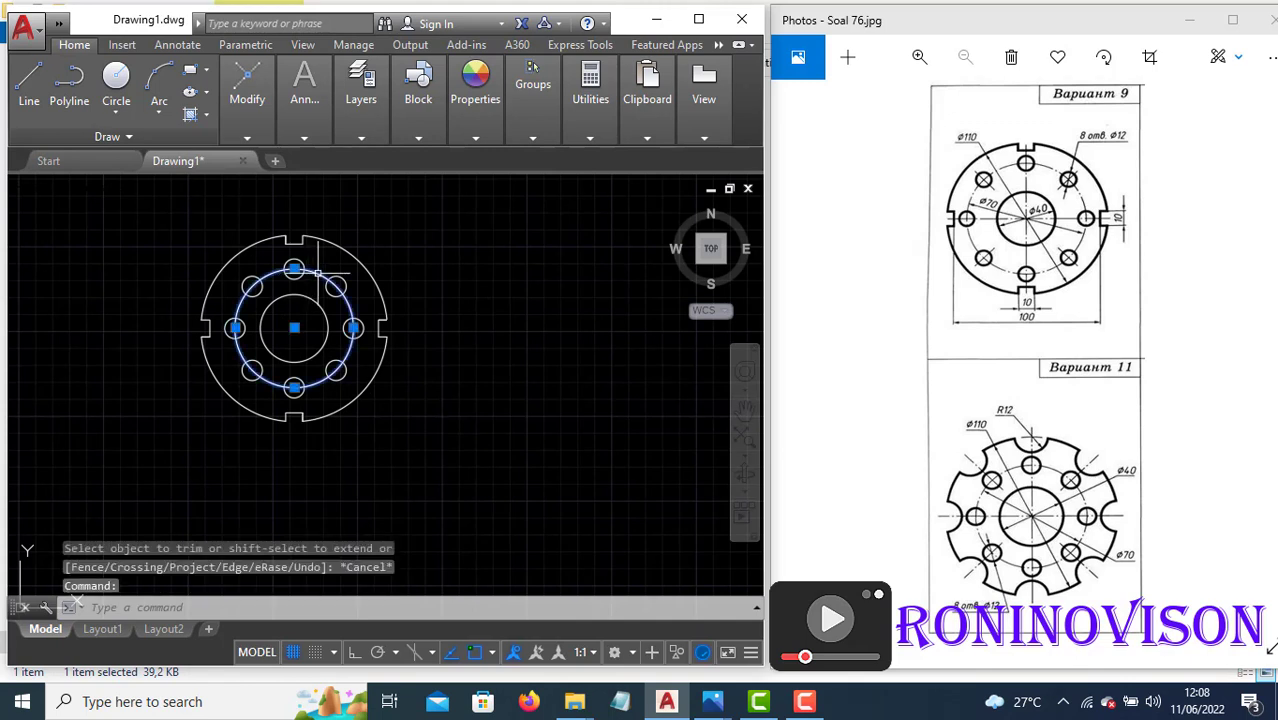
{"action": "left_click", "coordinate": [470, 137]}
{"action": "left_click", "coordinate": [558, 204]}
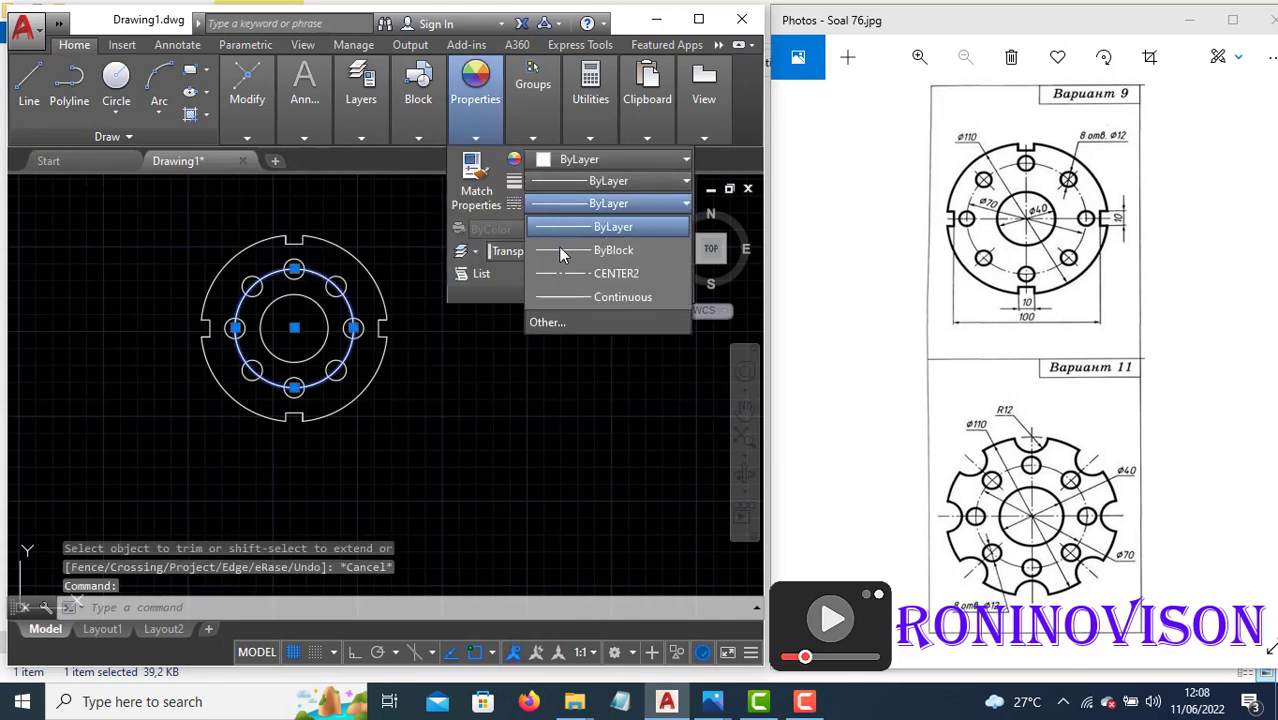
{"action": "left_click", "coordinate": [559, 272]}
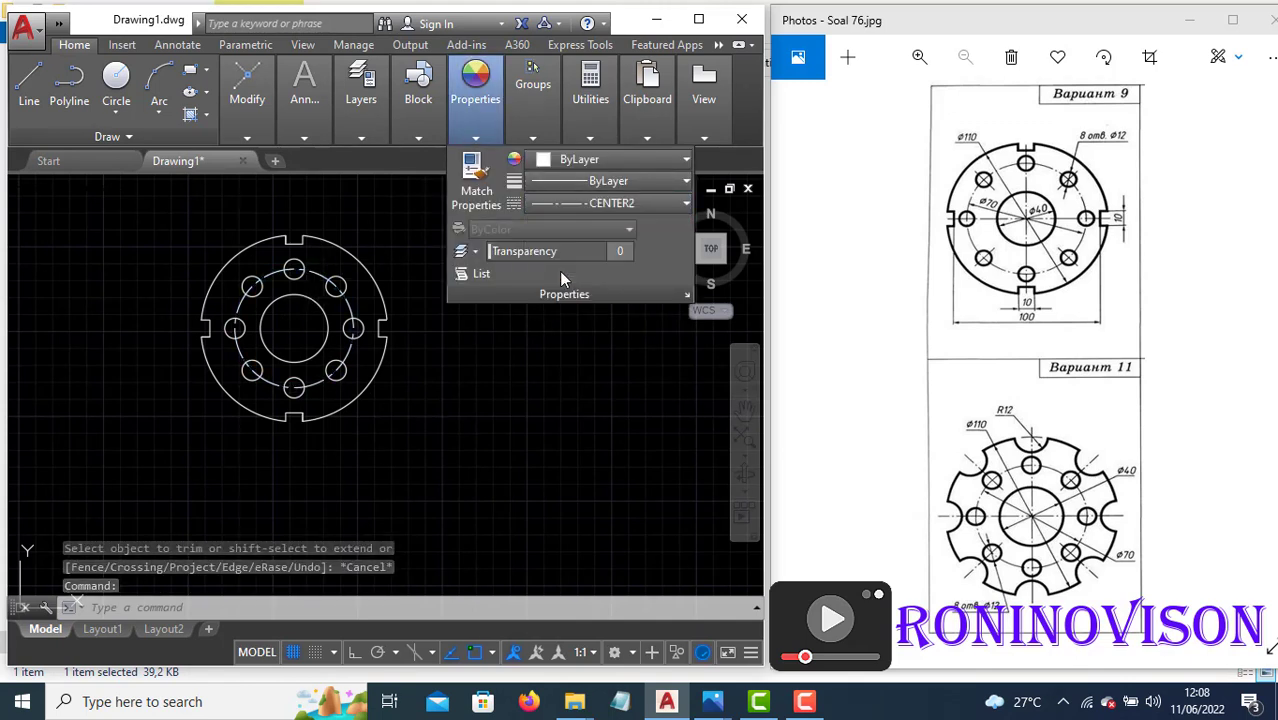
{"action": "left_click", "coordinate": [551, 159]}
{"action": "left_click", "coordinate": [540, 348]}
{"action": "key", "text": "Escape"}
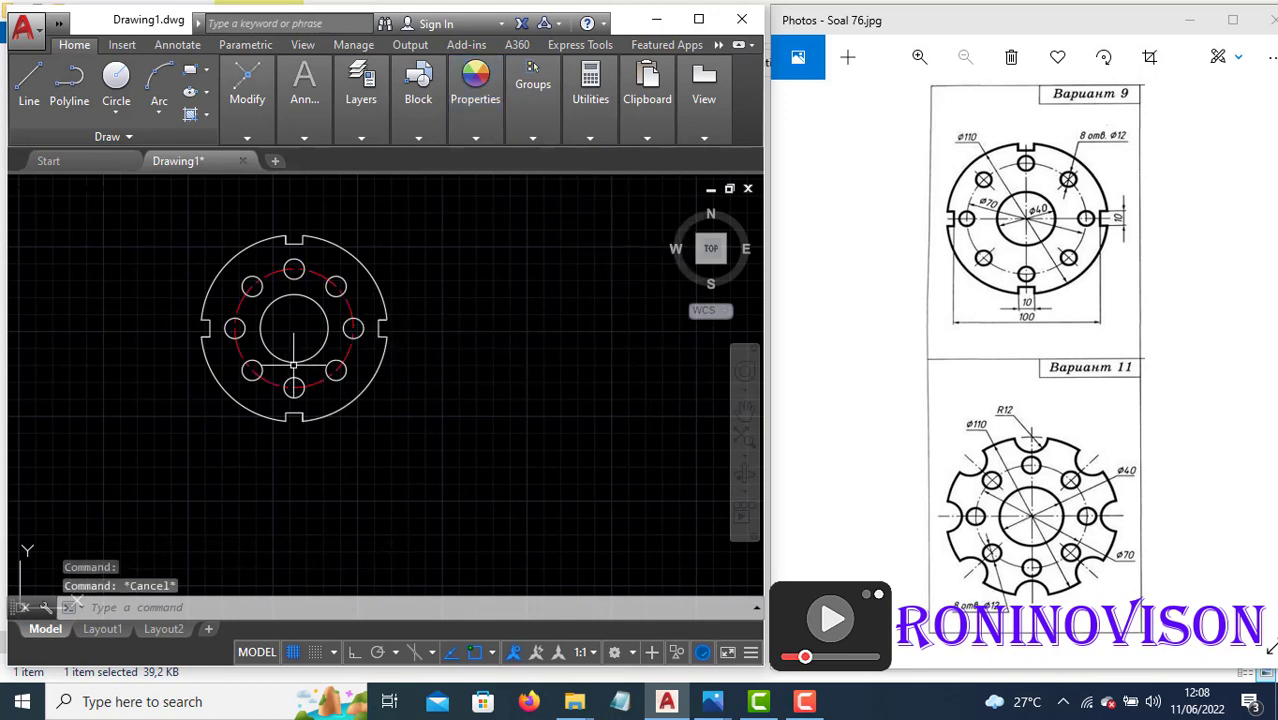
- Add a centre mark to the plate's outer circle
{"action": "mouse_move", "coordinate": [294, 329]}
{"action": "middle_mouse_down"}
{"action": "mouse_move", "coordinate": [225, 372]}
{"action": "mouse_move", "coordinate": [240, 368]}
{"action": "middle_mouse_up"}
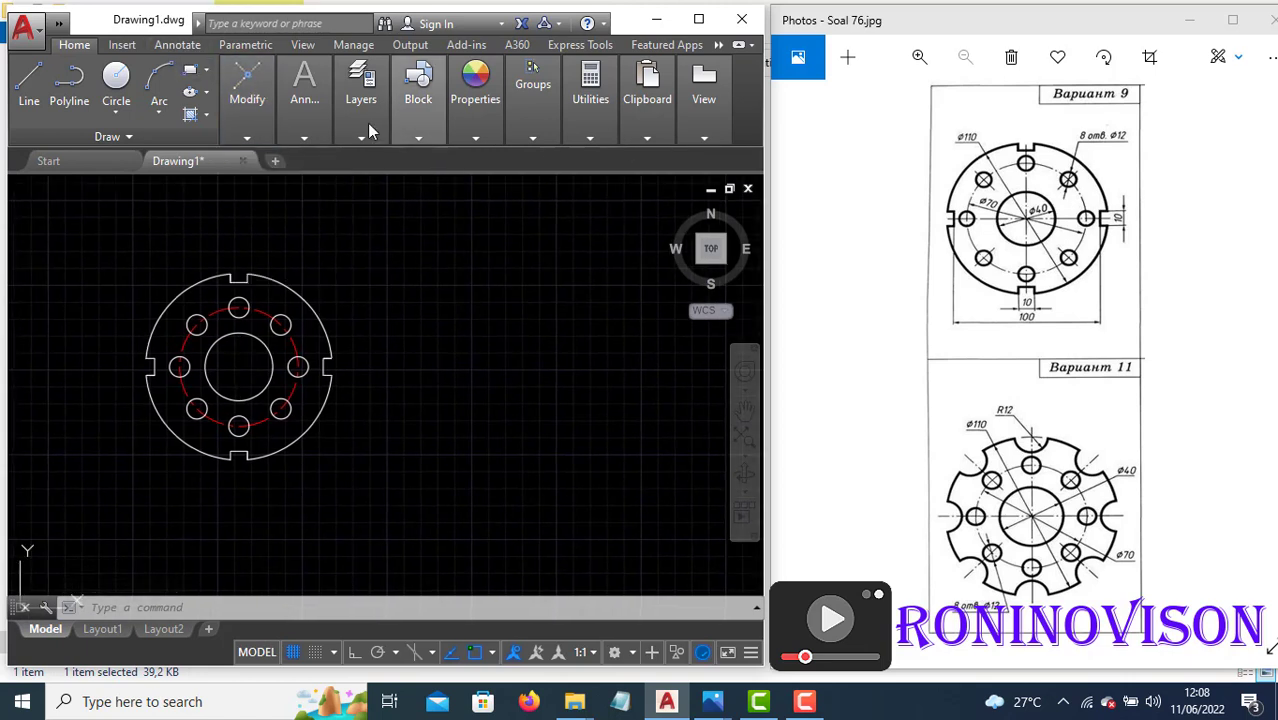
{"action": "left_click", "coordinate": [180, 45]}
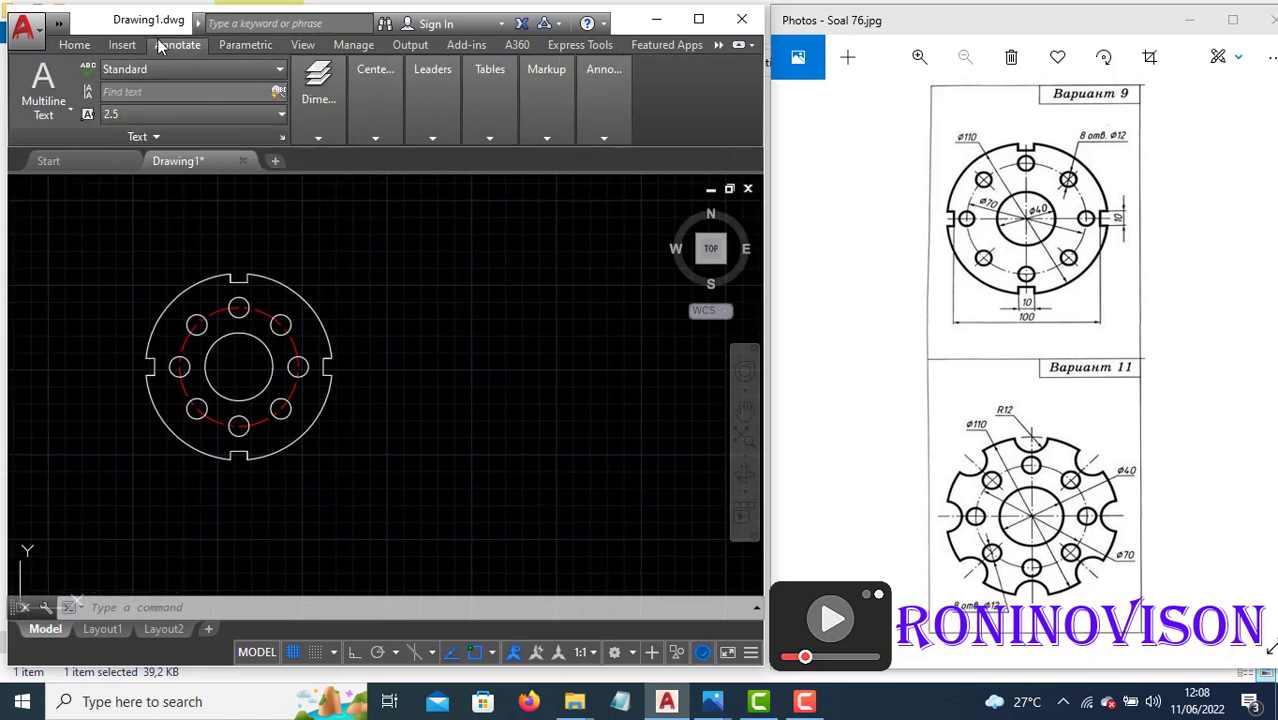
{"action": "left_click", "coordinate": [375, 95]}
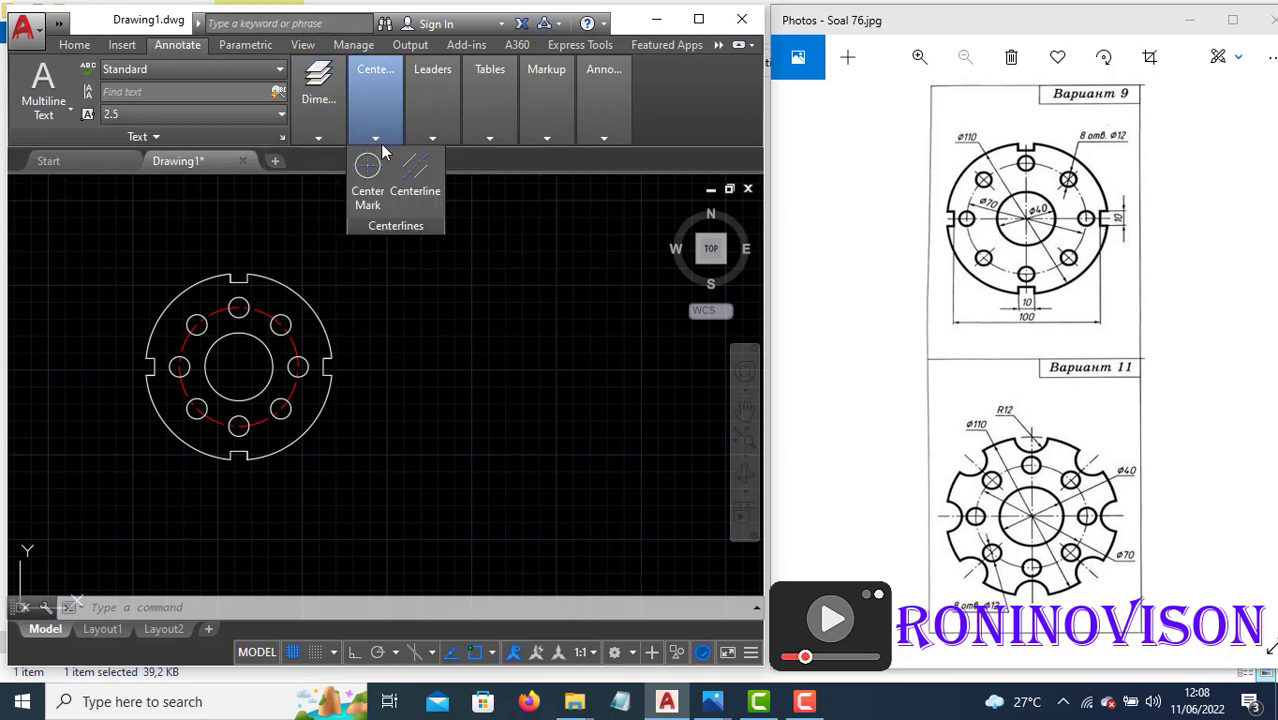
{"action": "left_click", "coordinate": [313, 308]}
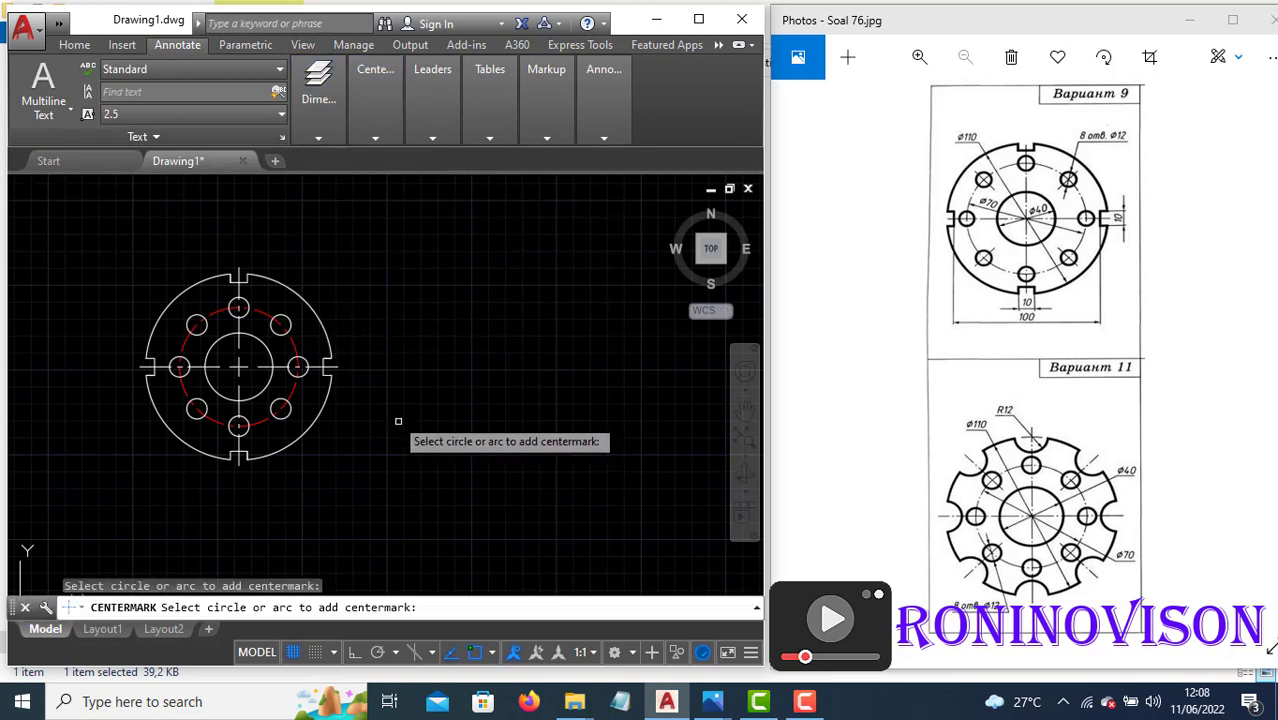
- Add centre marks to the small holes around the red pitch circle
{"action": "left_click", "coordinate": [281, 324]}
{"action": "left_click", "coordinate": [298, 364]}
{"action": "left_click", "coordinate": [288, 400]}
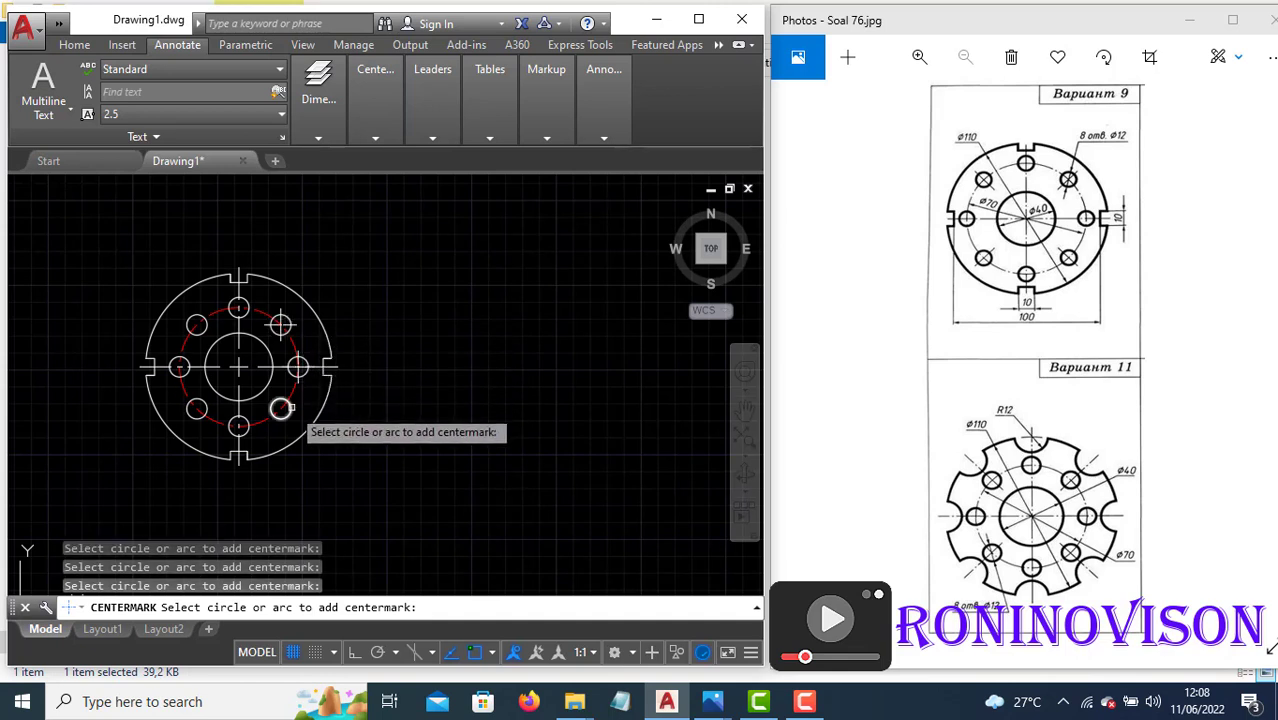
{"action": "left_click", "coordinate": [238, 427]}
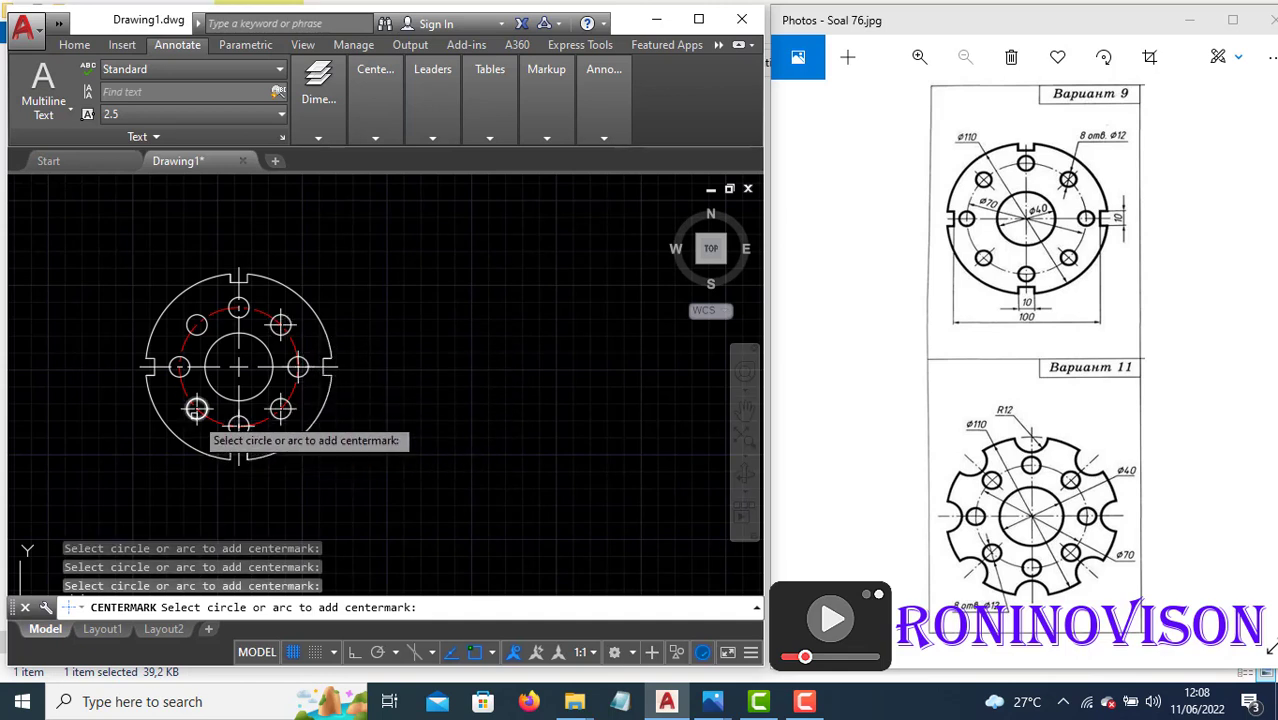
{"action": "left_click", "coordinate": [175, 371]}
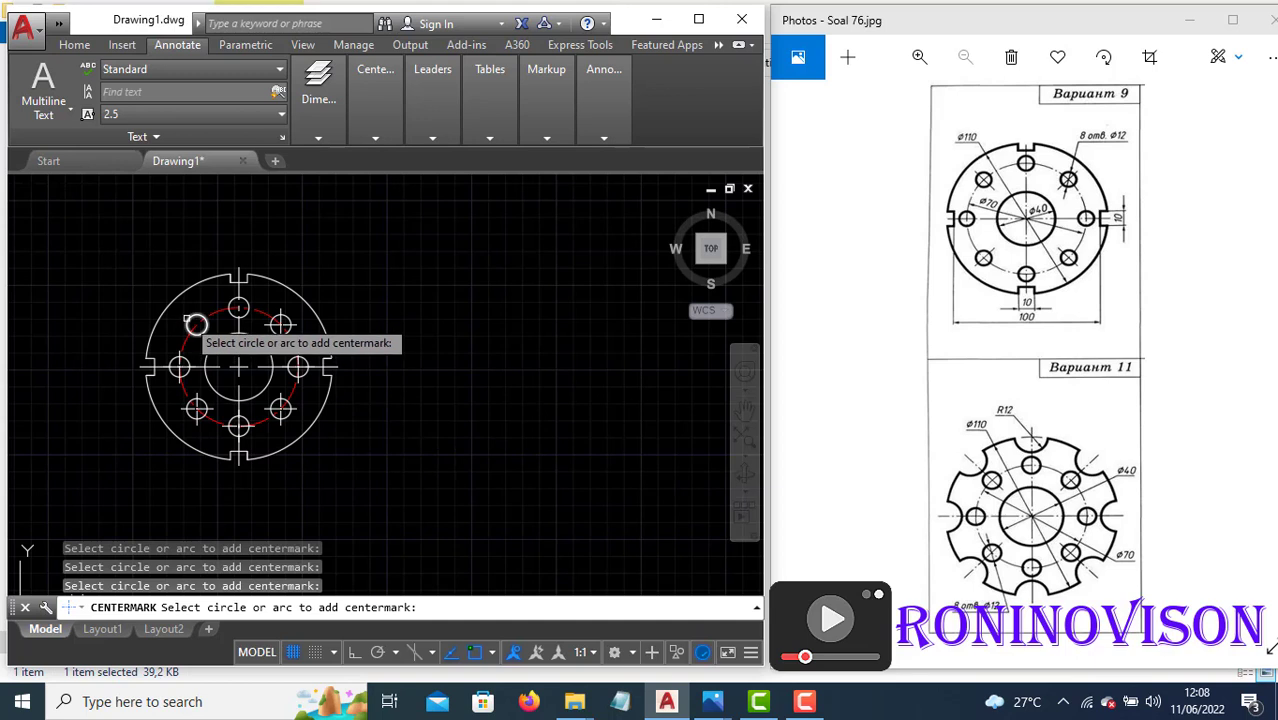
{"action": "left_click", "coordinate": [196, 325]}
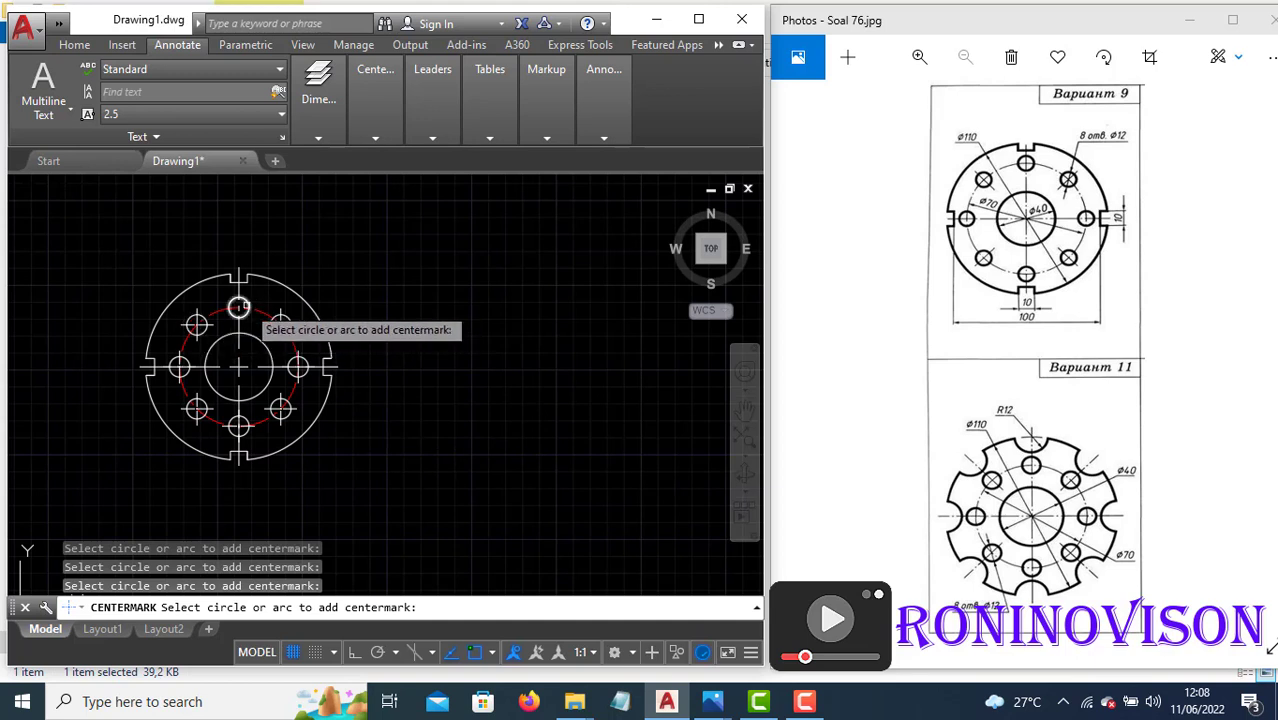
{"action": "key", "text": "Escape"}
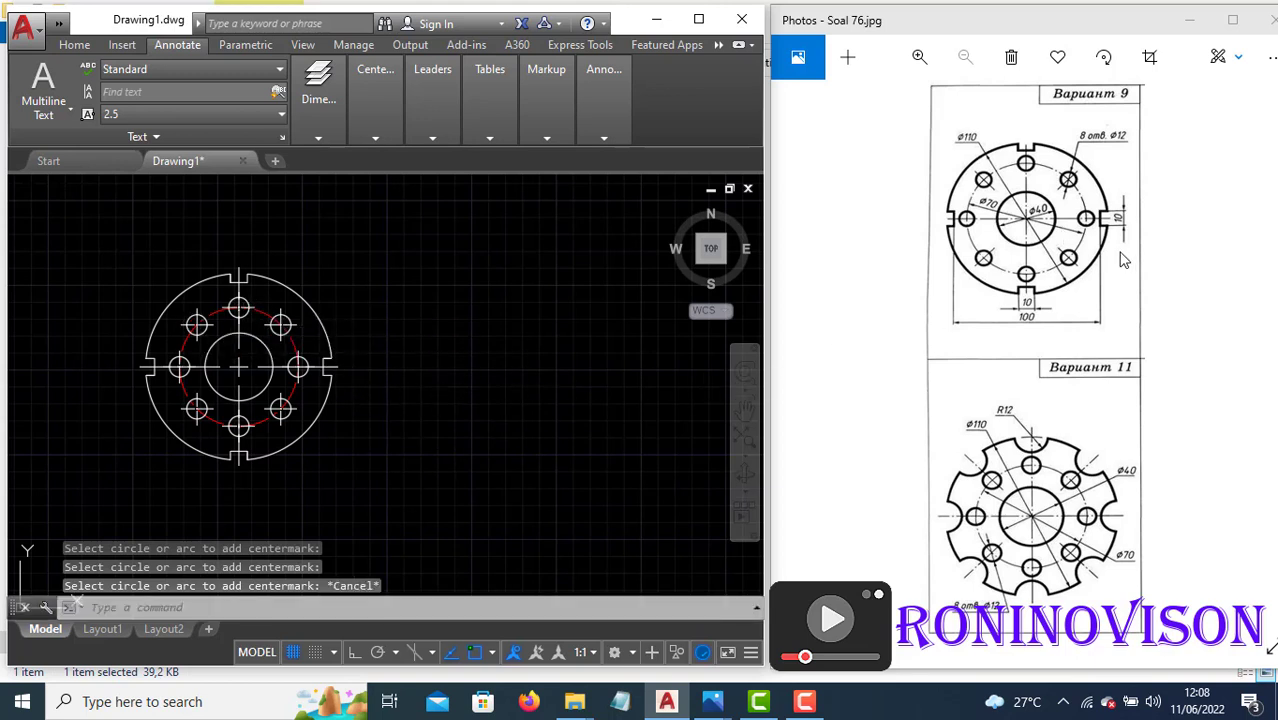
- Add a diameter dimension to the outer circle, with its text outside the plate at the upper left
{"action": "left_click", "coordinate": [330, 140]}
{"action": "left_click", "coordinate": [80, 47]}
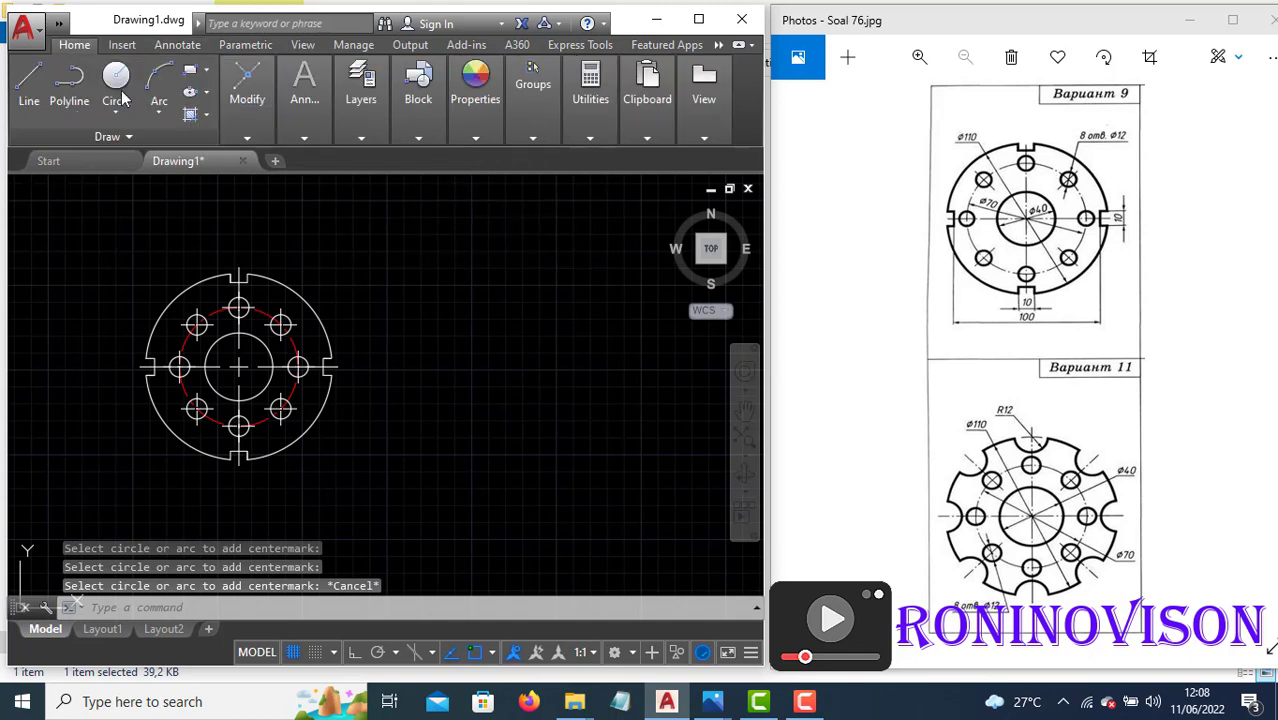
{"action": "mouse_move", "coordinate": [304, 135]}
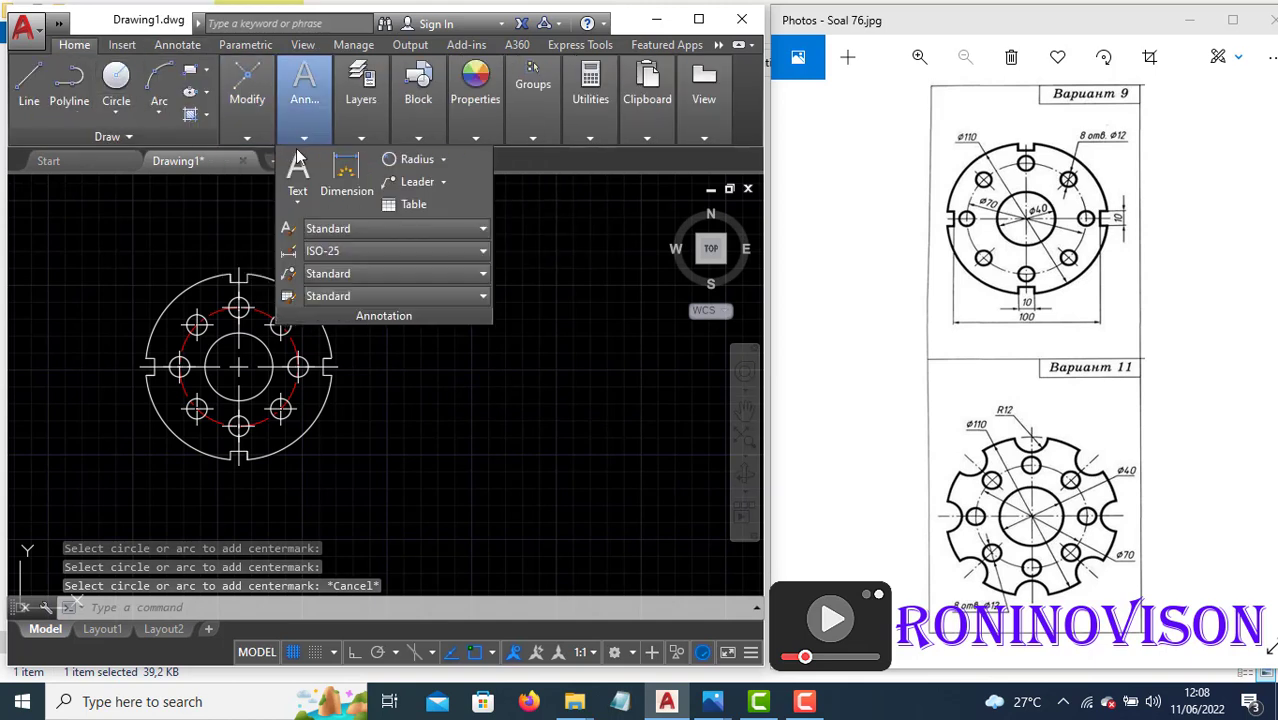
{"action": "left_click", "coordinate": [443, 160]}
{"action": "left_click", "coordinate": [422, 381]}
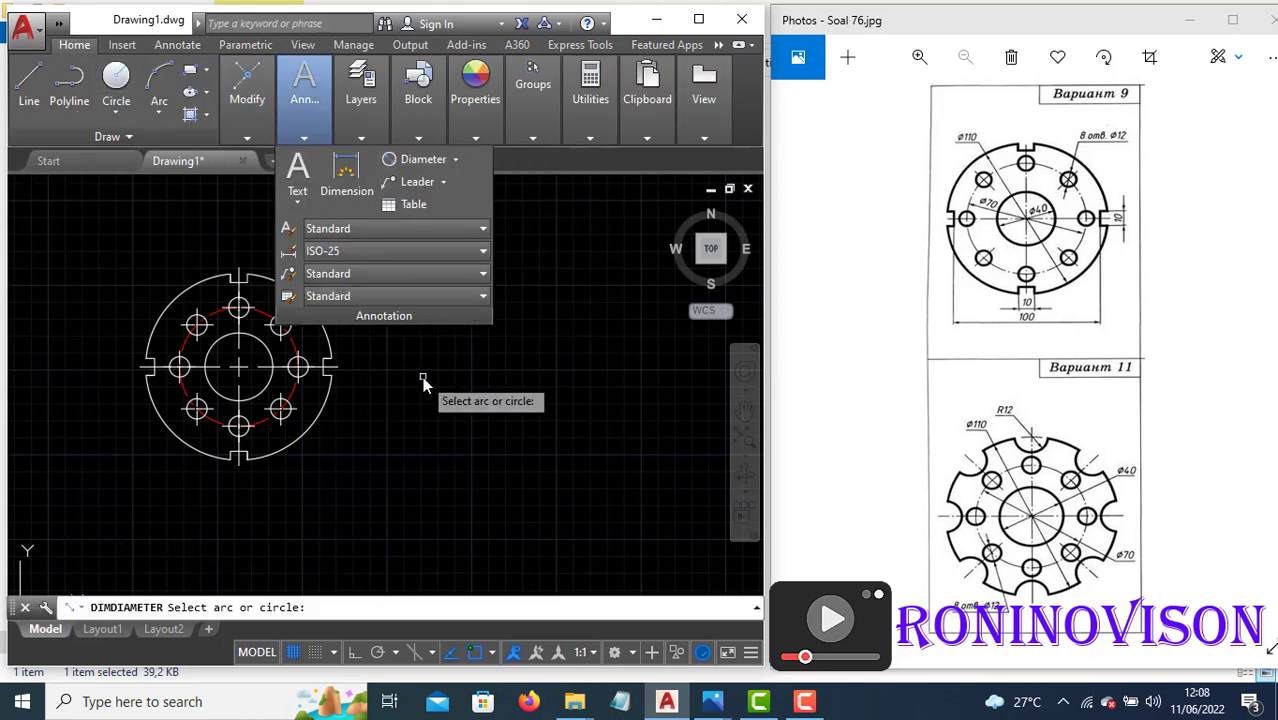
{"action": "left_click", "coordinate": [190, 282]}
{"action": "left_click", "coordinate": [191, 262]}
- Add a diameter dimension to the upper-right small hole, placing its text outside the plate
{"action": "key", "text": "Return"}
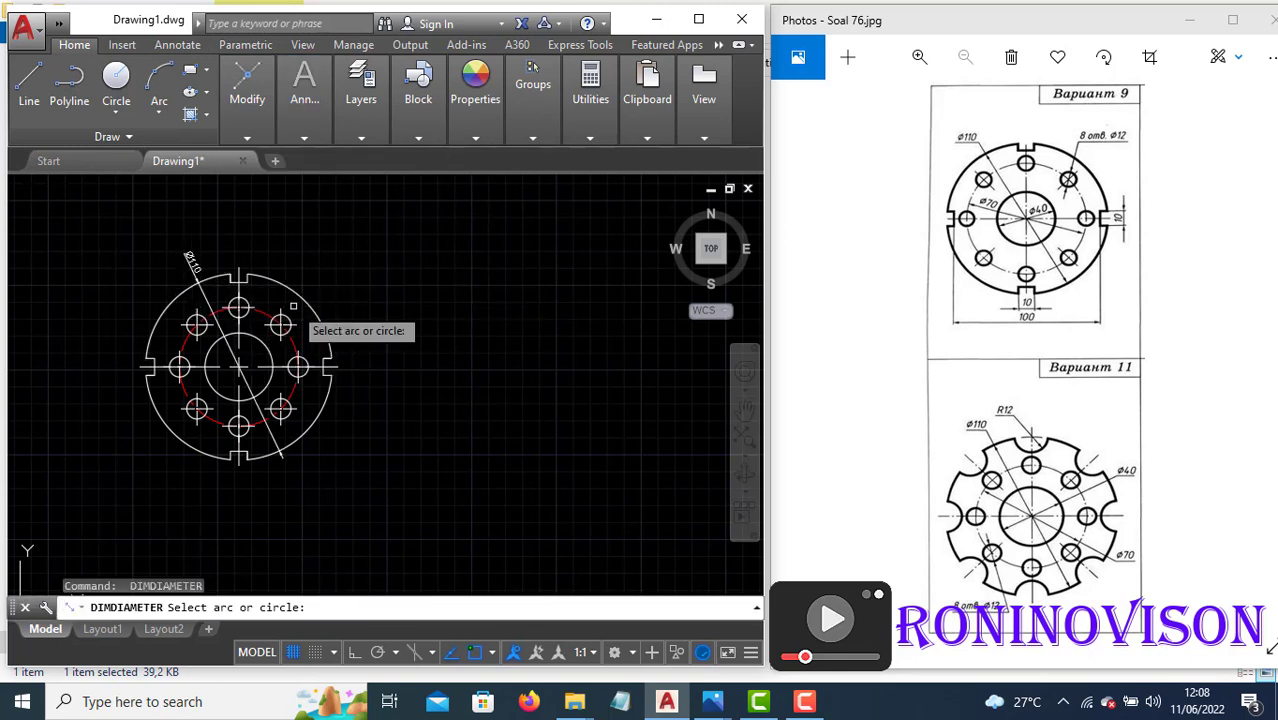
{"action": "left_click", "coordinate": [289, 318]}
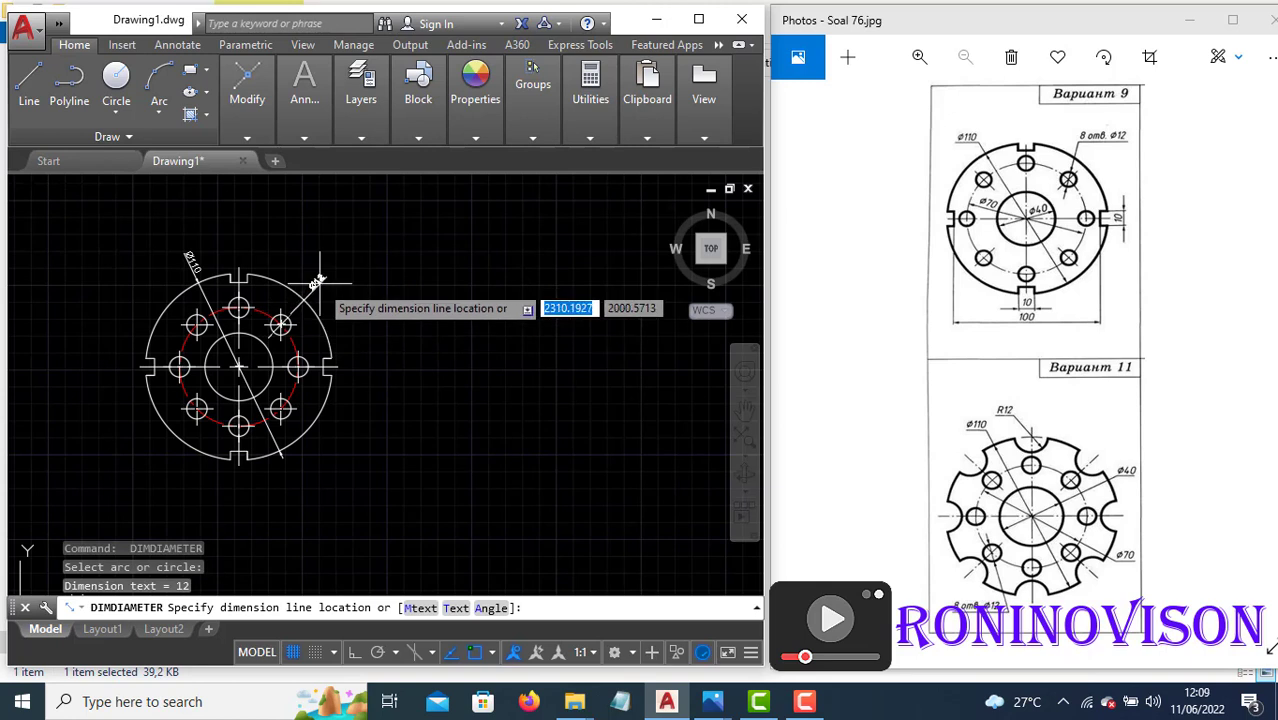
{"action": "left_click", "coordinate": [318, 283]}
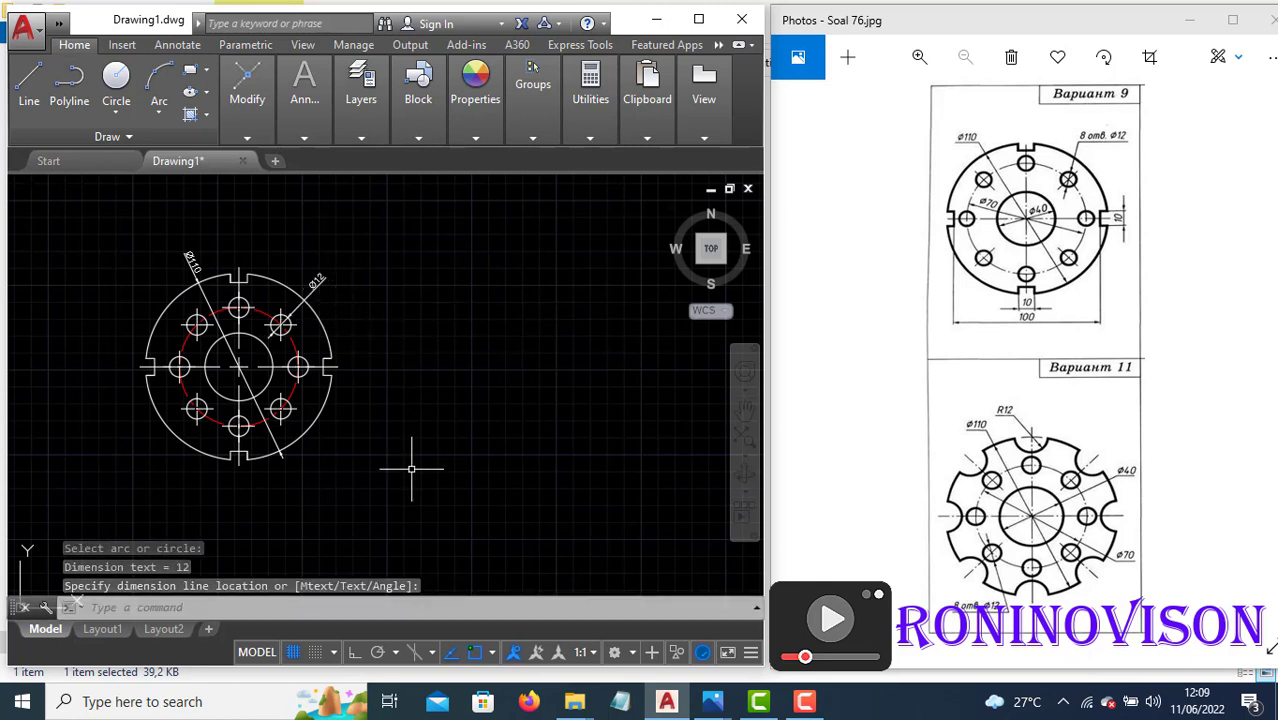
- Add diameter dimensions to the central circle and the red pitch circle, placing each text inside its circle
{"action": "key", "text": "Return"}
{"action": "left_click", "coordinate": [270, 366]}
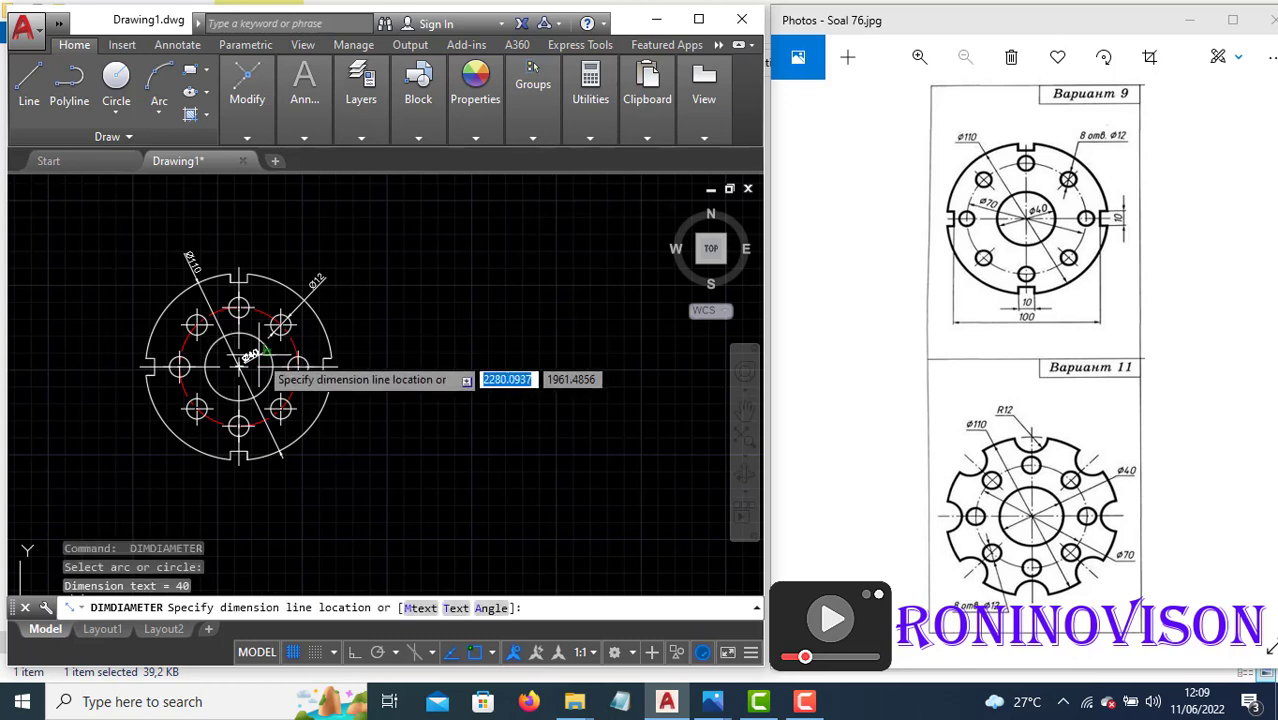
{"action": "scroll", "coordinate": [261, 356], "scroll_direction": "up", "scroll_amount": 4}
{"action": "left_click", "coordinate": [262, 352]}
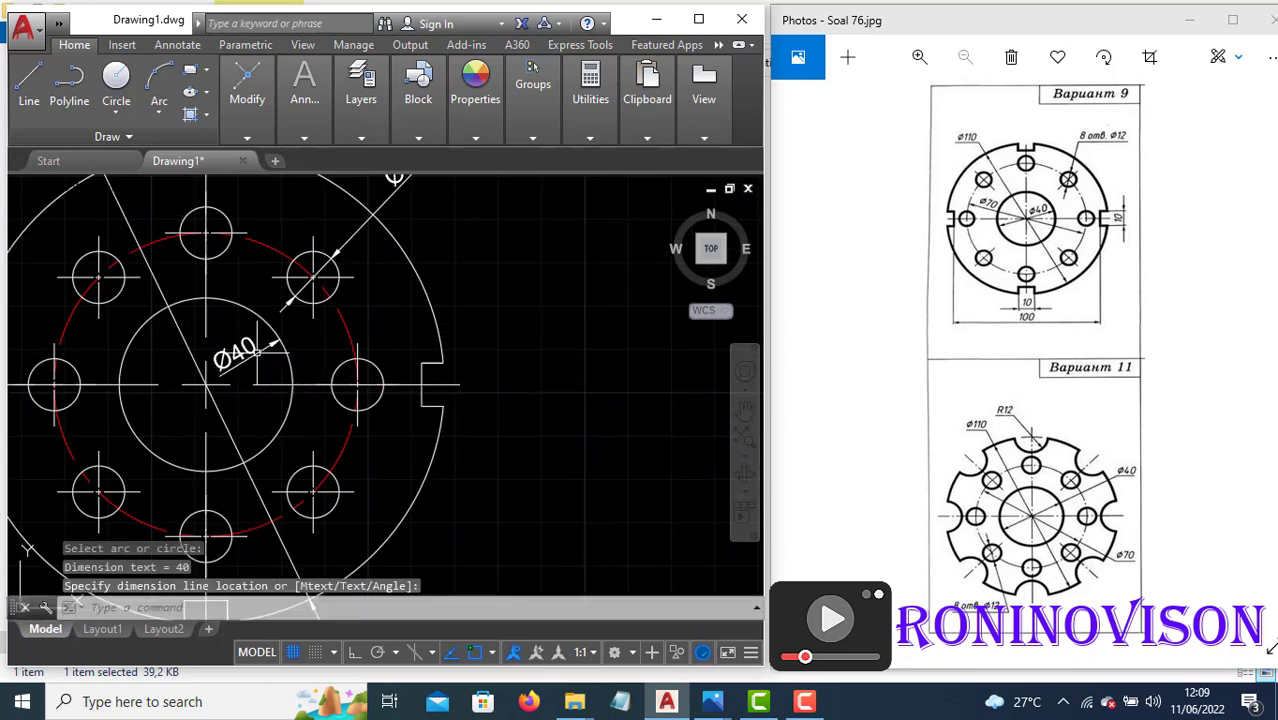
{"action": "key", "text": "Return"}
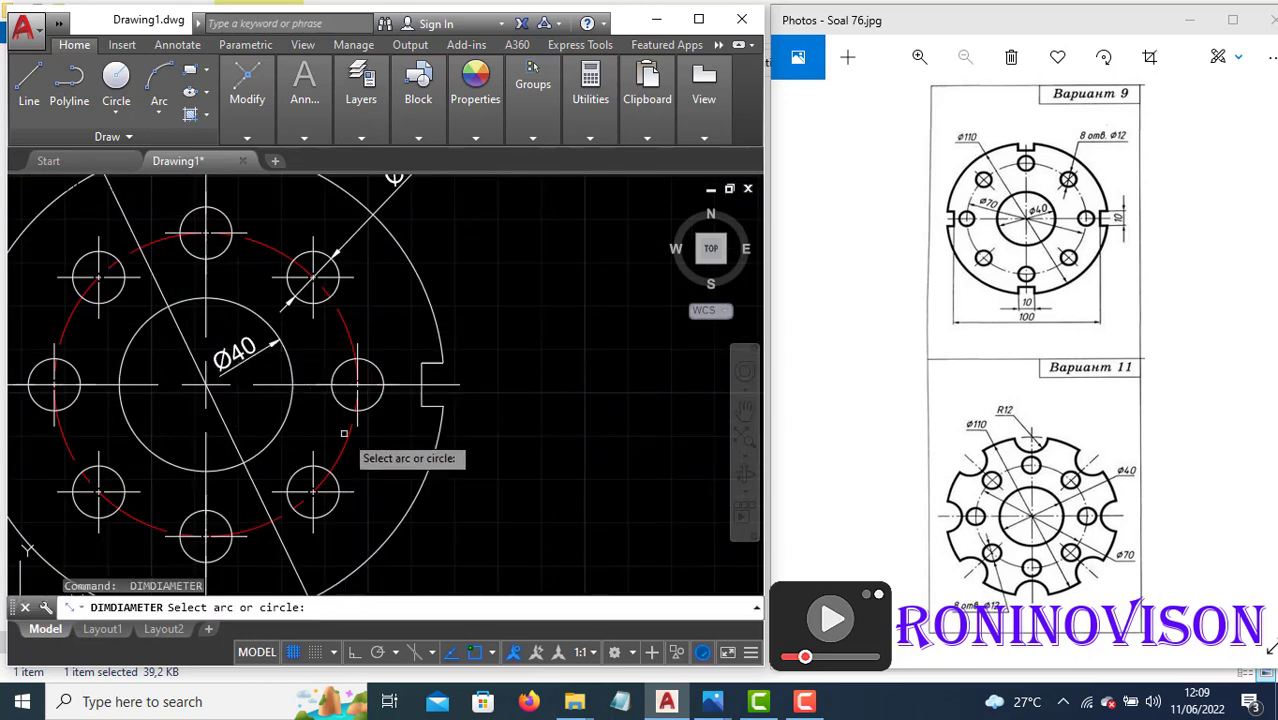
{"action": "left_click", "coordinate": [340, 444]}
{"action": "left_click", "coordinate": [319, 430]}
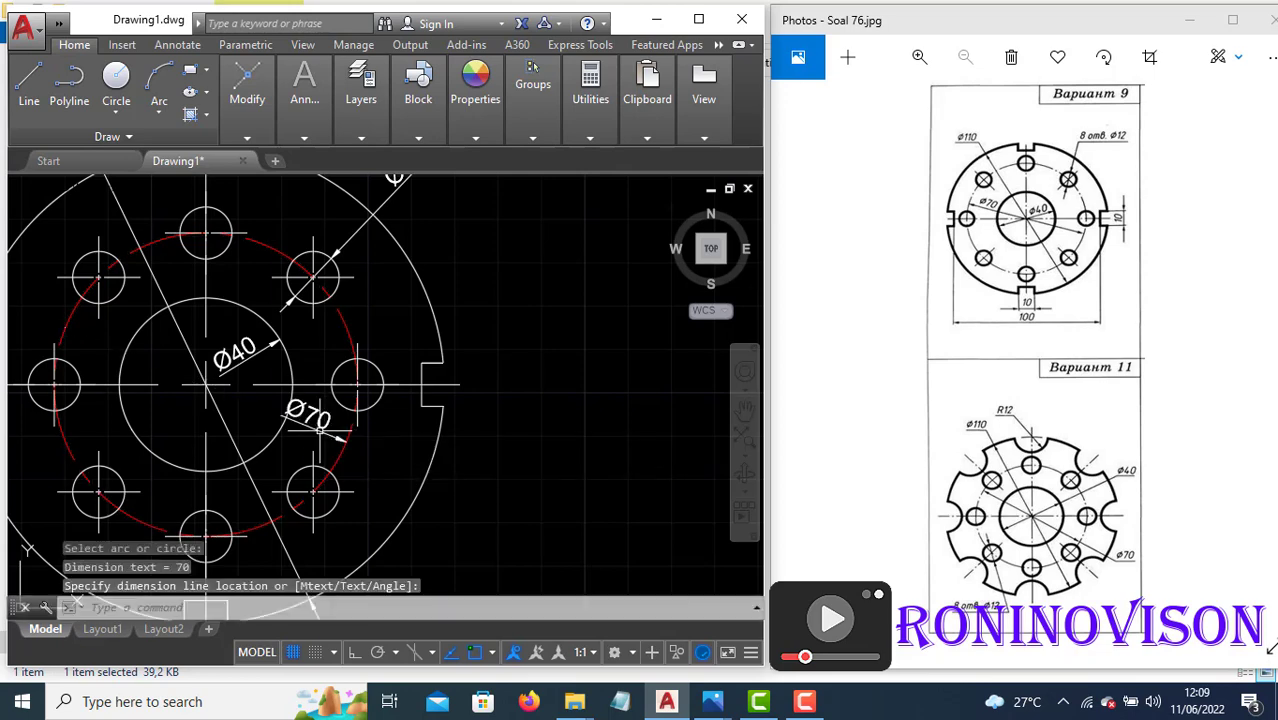
- Add a vertical linear dimension across the opening of the right edge notch, placing it just outside the plate
{"action": "scroll", "coordinate": [465, 368], "scroll_direction": "down", "scroll_amount": 2}
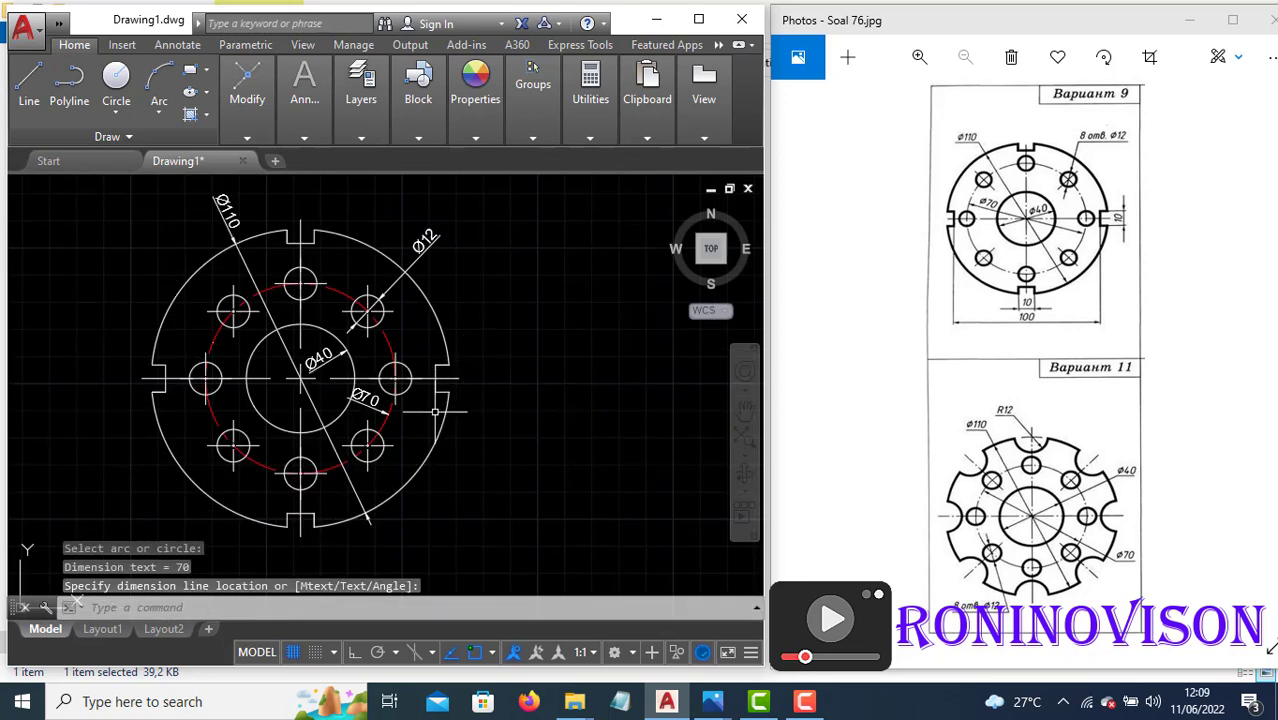
{"action": "mouse_move", "coordinate": [296, 128]}
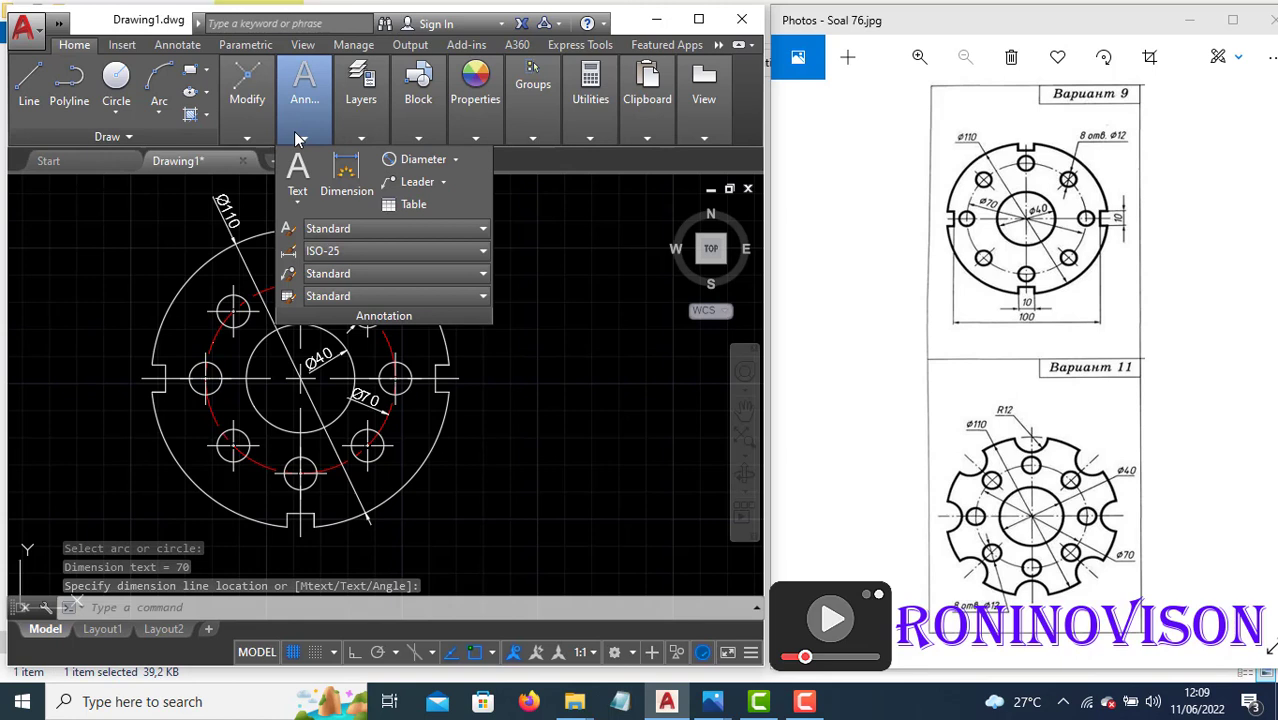
{"action": "left_click", "coordinate": [456, 160]}
{"action": "left_click", "coordinate": [430, 190]}
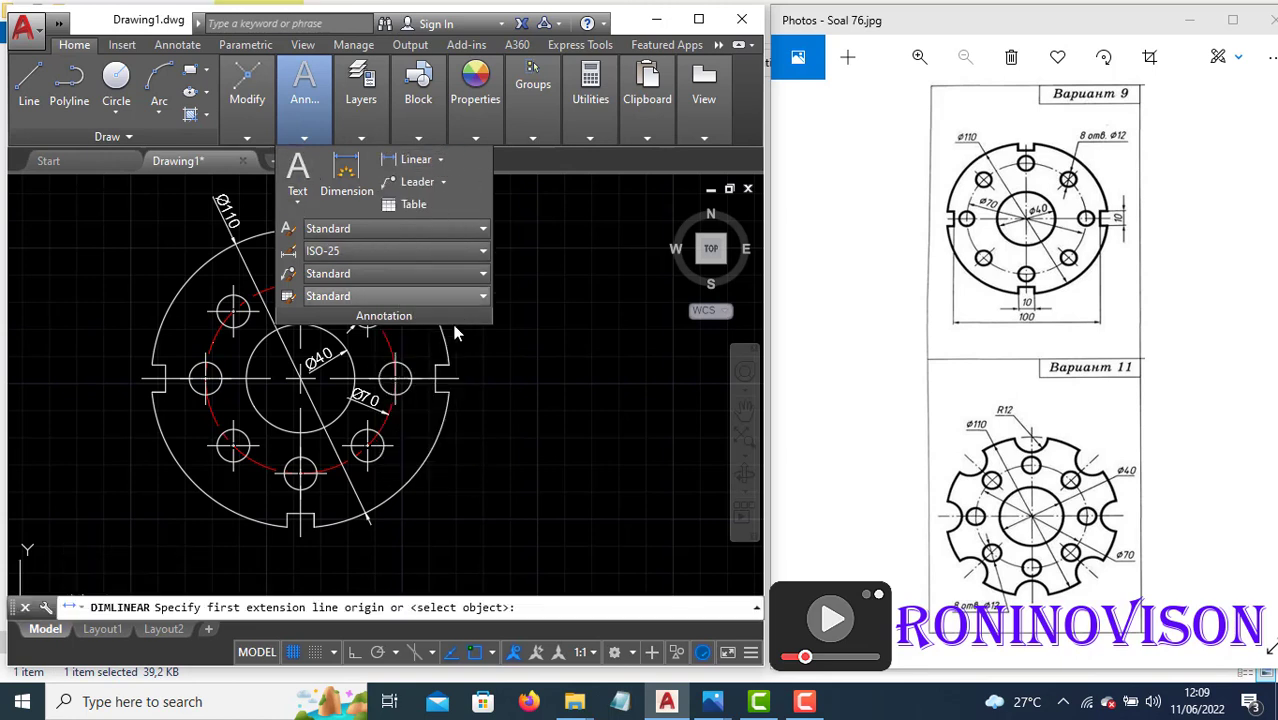
{"action": "left_click", "coordinate": [450, 381]}
{"action": "left_click", "coordinate": [450, 368]}
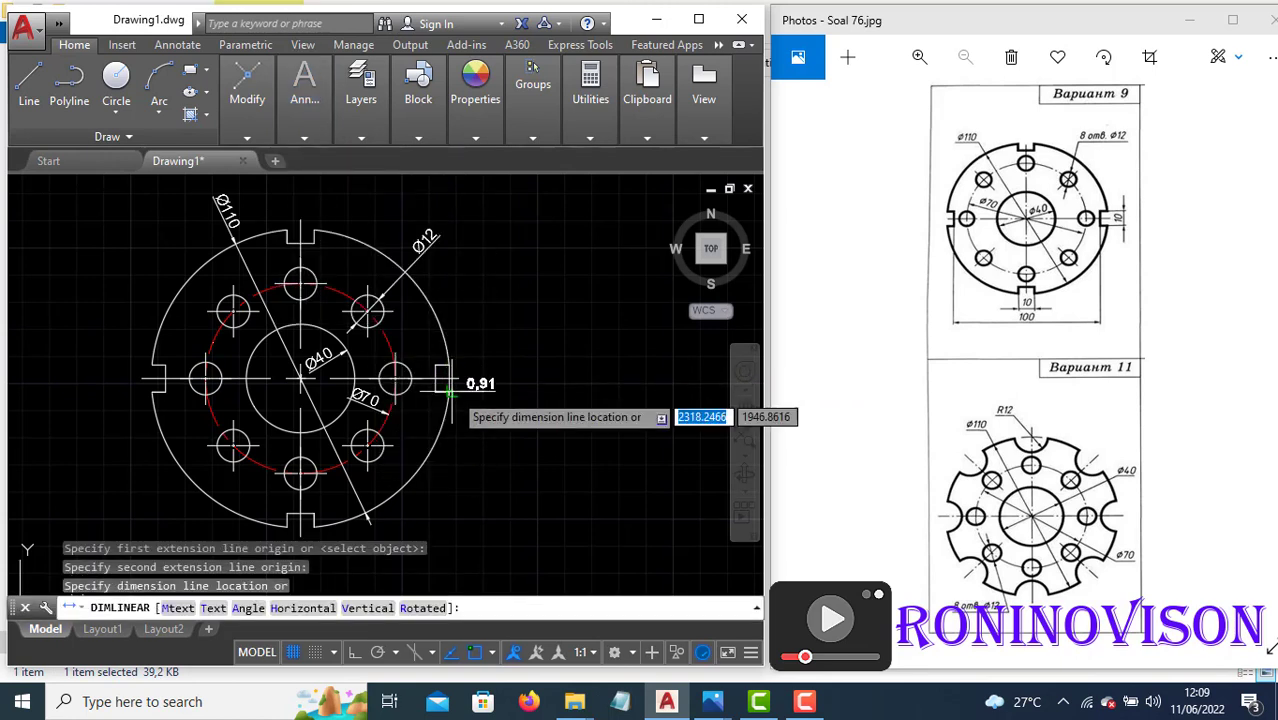
{"action": "left_click", "coordinate": [478, 378]}
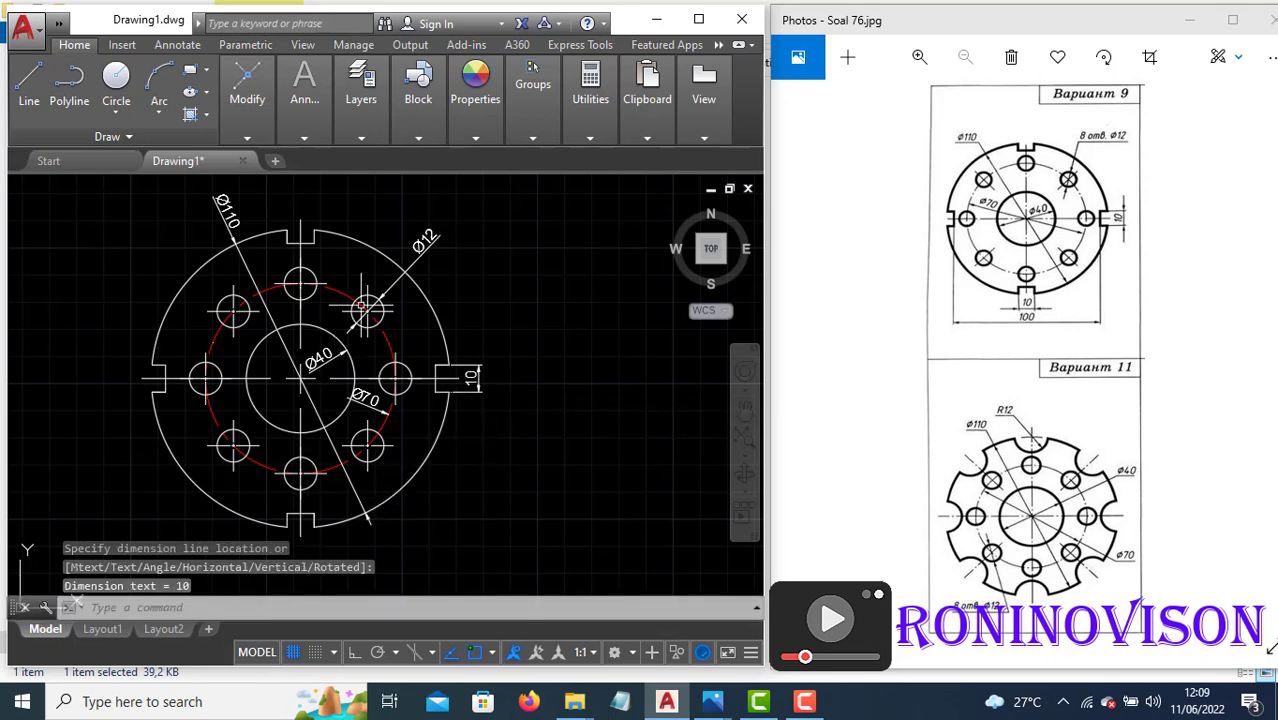
- Add a horizontal linear dimension between the inner edges of the left and right notches, placing it below the plate
{"action": "scroll", "coordinate": [367, 311], "scroll_direction": "down", "scroll_amount": 2}
{"action": "key", "text": "Return"}
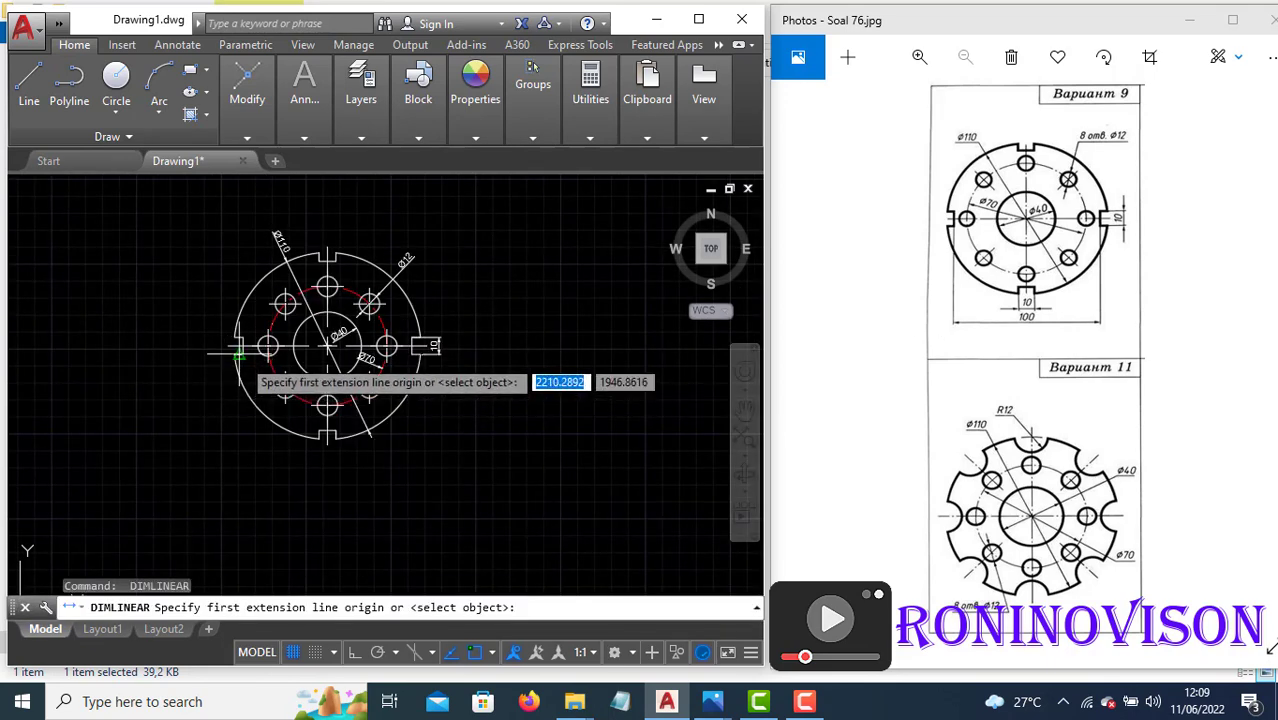
{"action": "scroll", "coordinate": [240, 352], "scroll_direction": "up", "scroll_amount": 3}
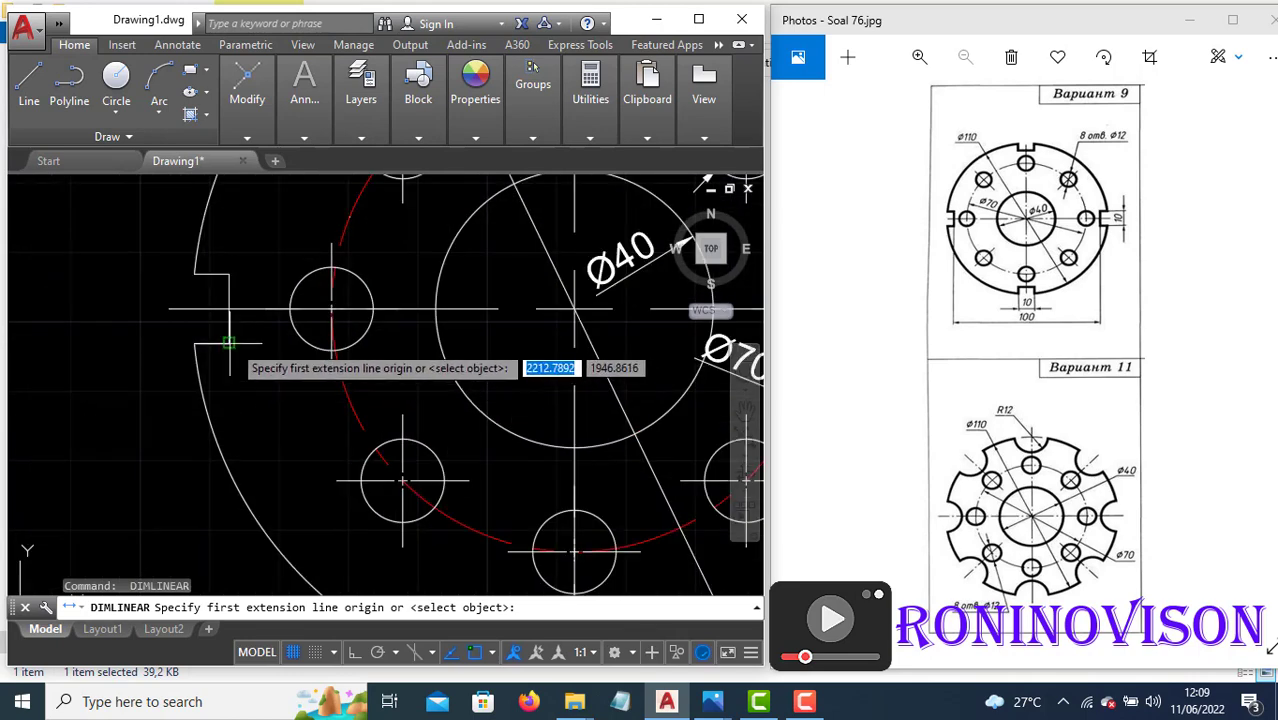
{"action": "left_click", "coordinate": [240, 352]}
{"action": "scroll", "coordinate": [238, 355], "scroll_direction": "down", "scroll_amount": 2}
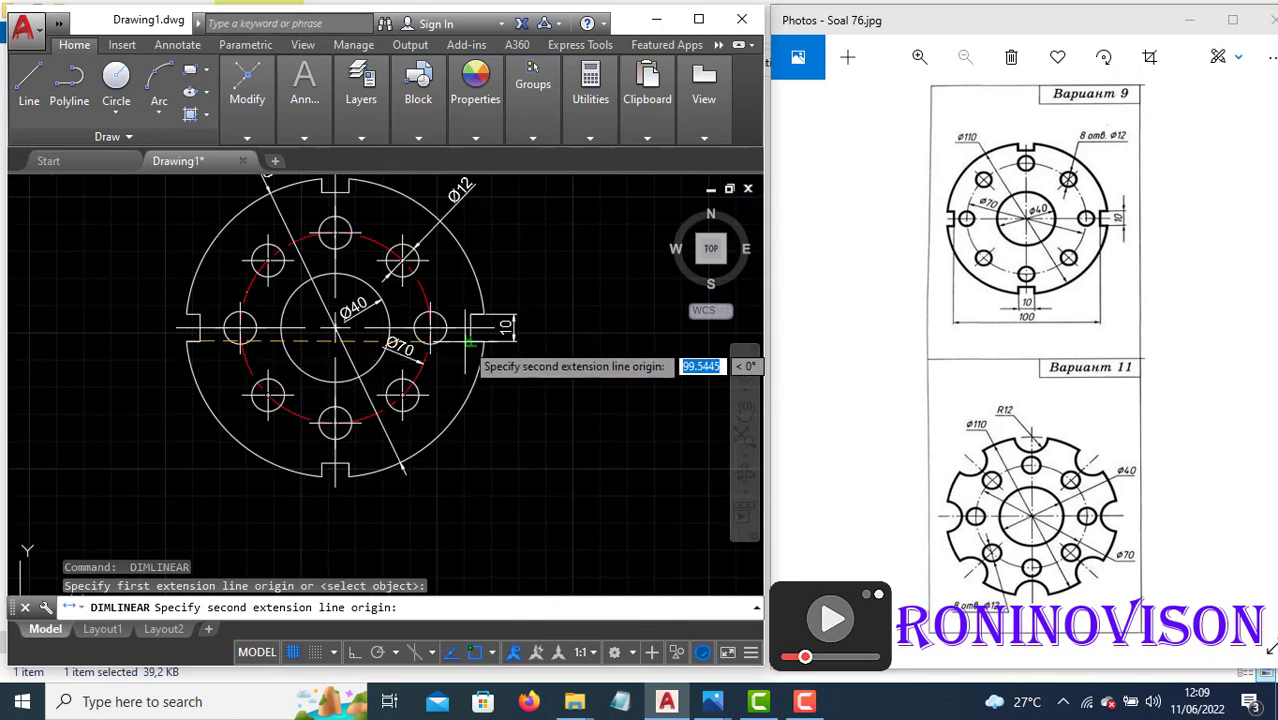
{"action": "left_click", "coordinate": [471, 339]}
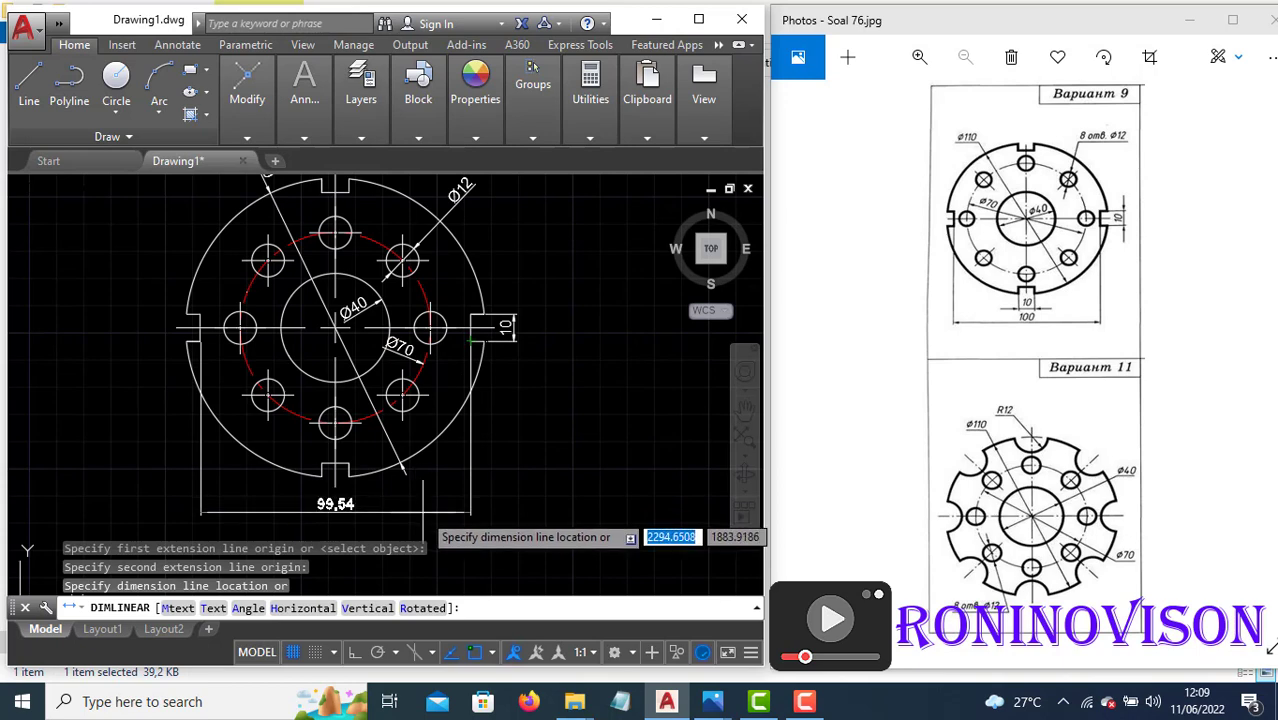
{"action": "left_click", "coordinate": [422, 512]}
- Modify the ISO-25 dimension style so linear dimensions use a precision of 0 decimal places
{"action": "scroll", "coordinate": [462, 342], "scroll_direction": "up", "scroll_amount": 2}
{"action": "scroll", "coordinate": [474, 336], "scroll_direction": "down", "scroll_amount": 2}
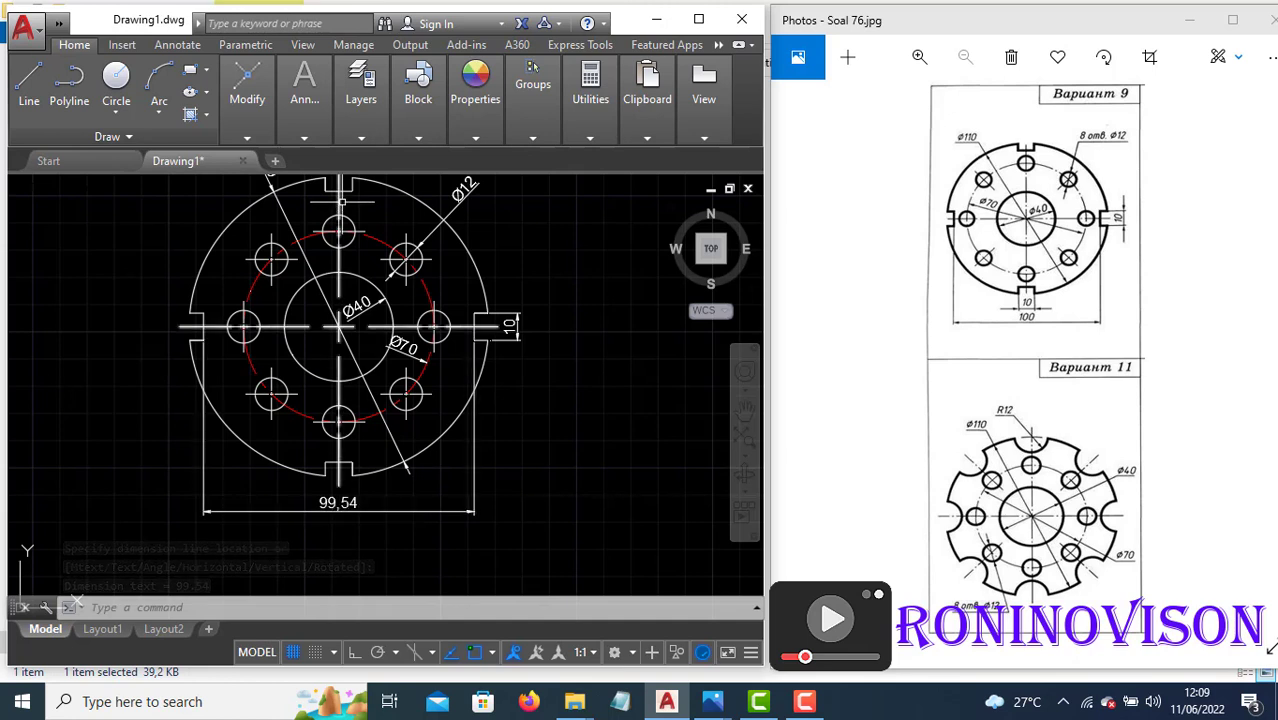
{"action": "left_click", "coordinate": [361, 138]}
{"action": "left_click", "coordinate": [366, 520]}
{"action": "left_click", "coordinate": [335, 503]}
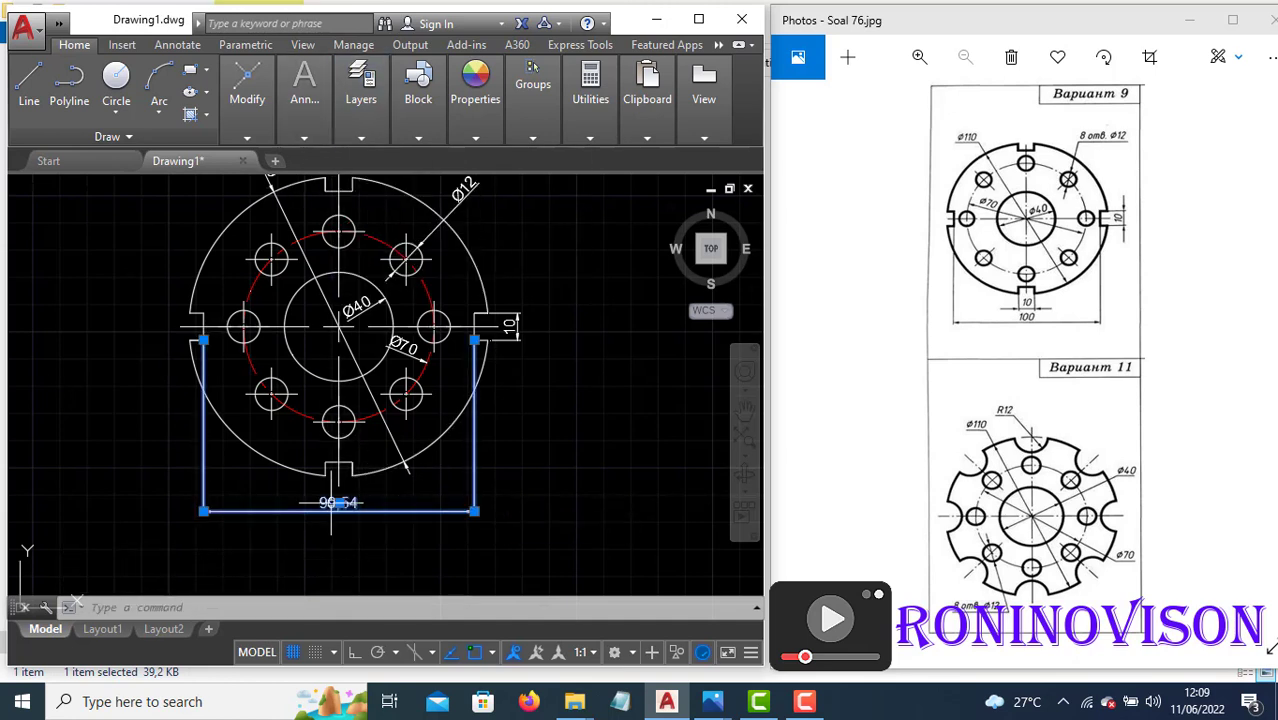
{"action": "left_click", "coordinate": [302, 134]}
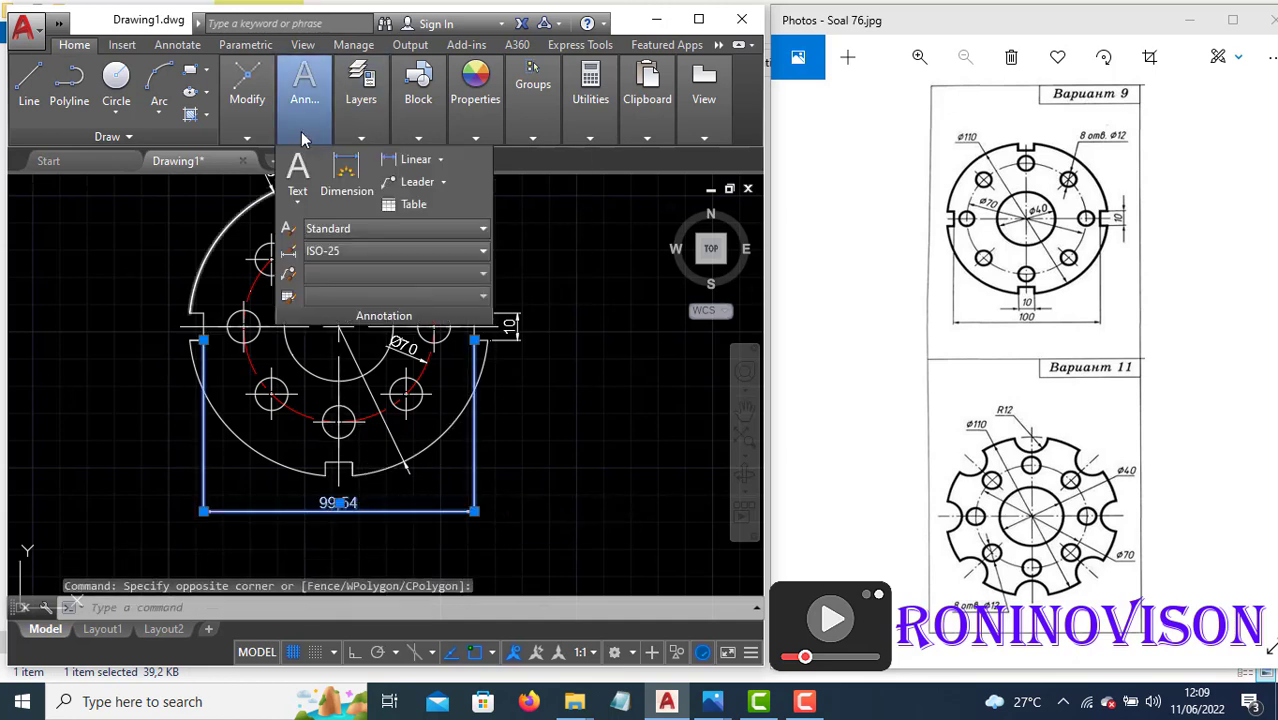
{"action": "left_click", "coordinate": [335, 252]}
{"action": "left_click", "coordinate": [352, 455]}
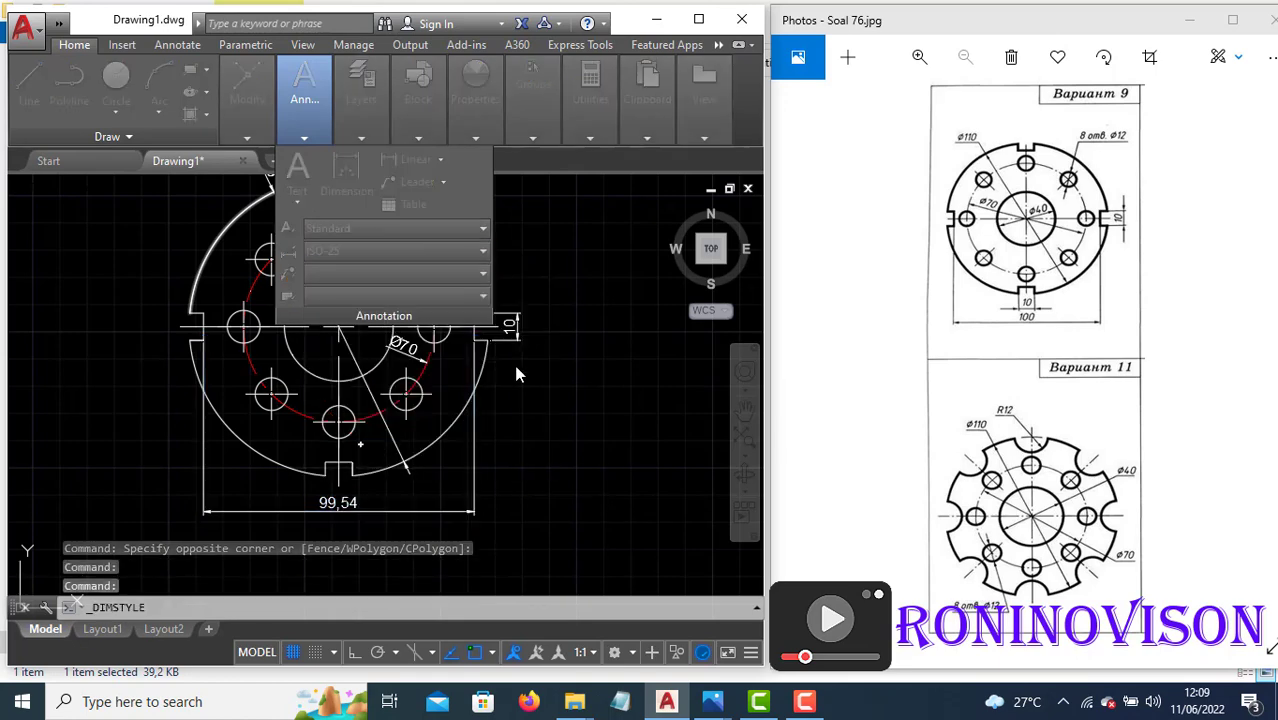
{"action": "left_click", "coordinate": [578, 306]}
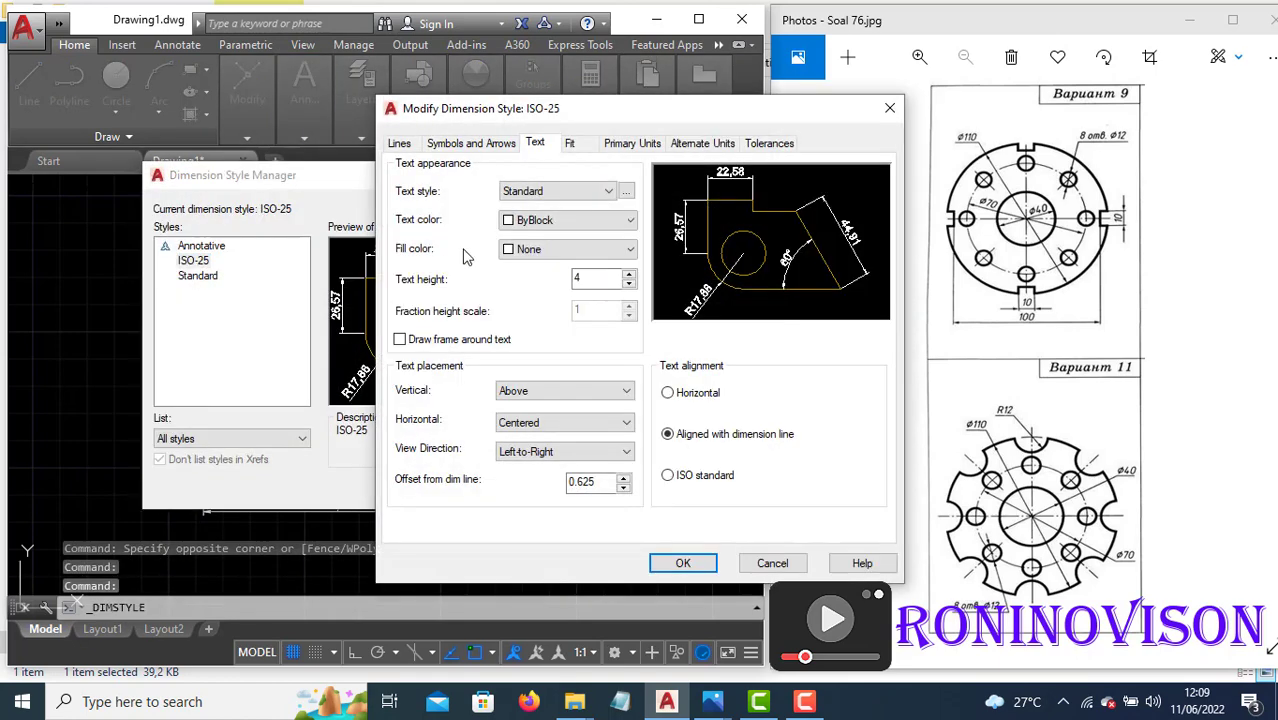
{"action": "left_click", "coordinate": [628, 143]}
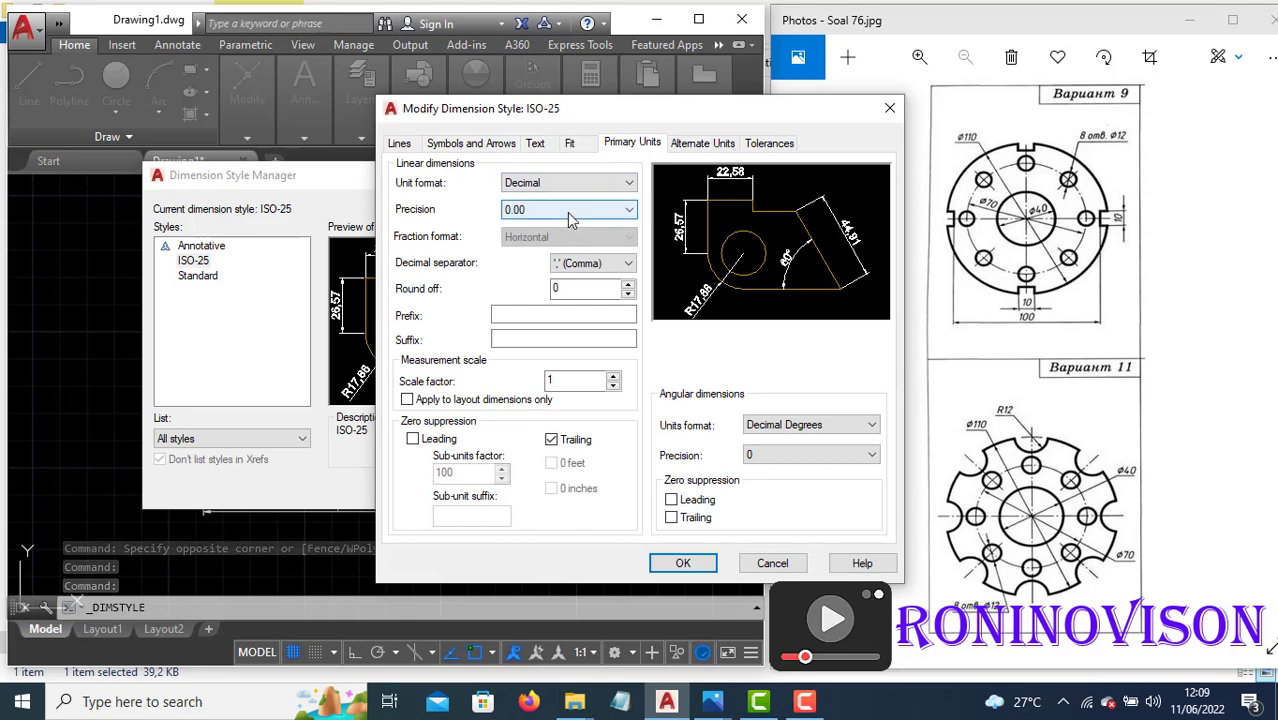
{"action": "left_click", "coordinate": [567, 210]}
{"action": "left_click", "coordinate": [559, 227]}
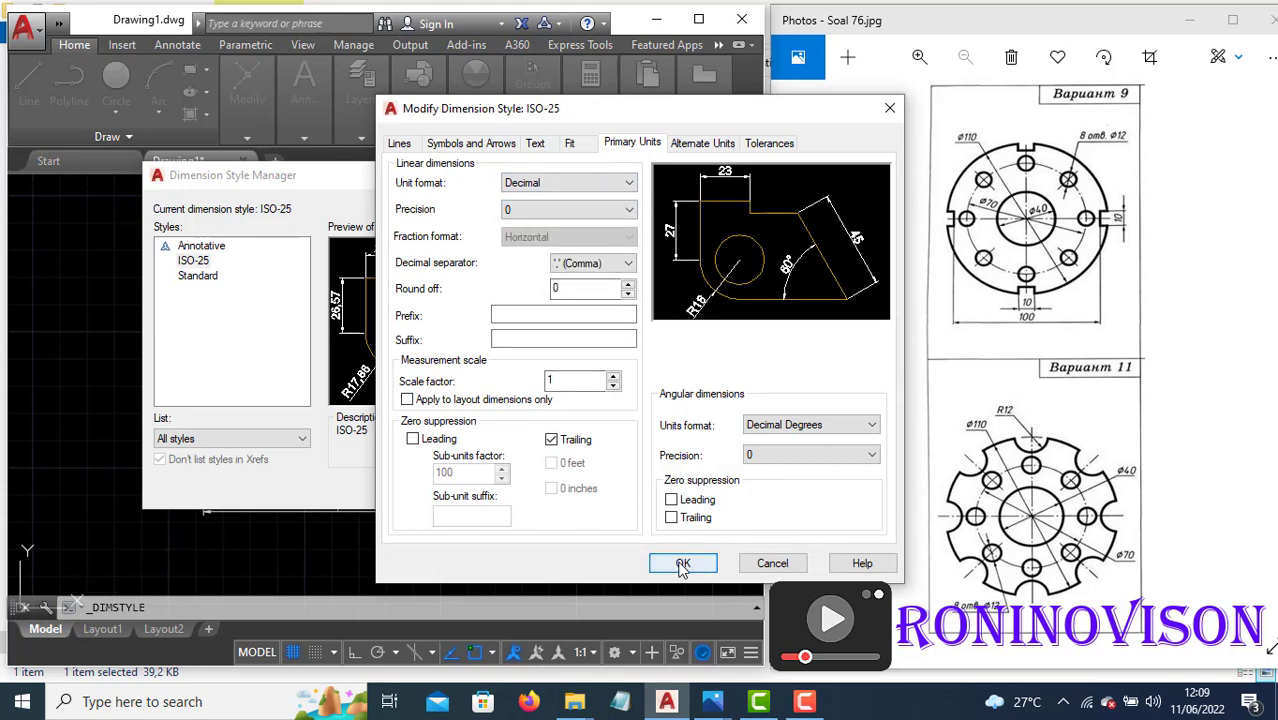
{"action": "left_click", "coordinate": [682, 564]}
{"action": "left_click", "coordinate": [500, 488]}
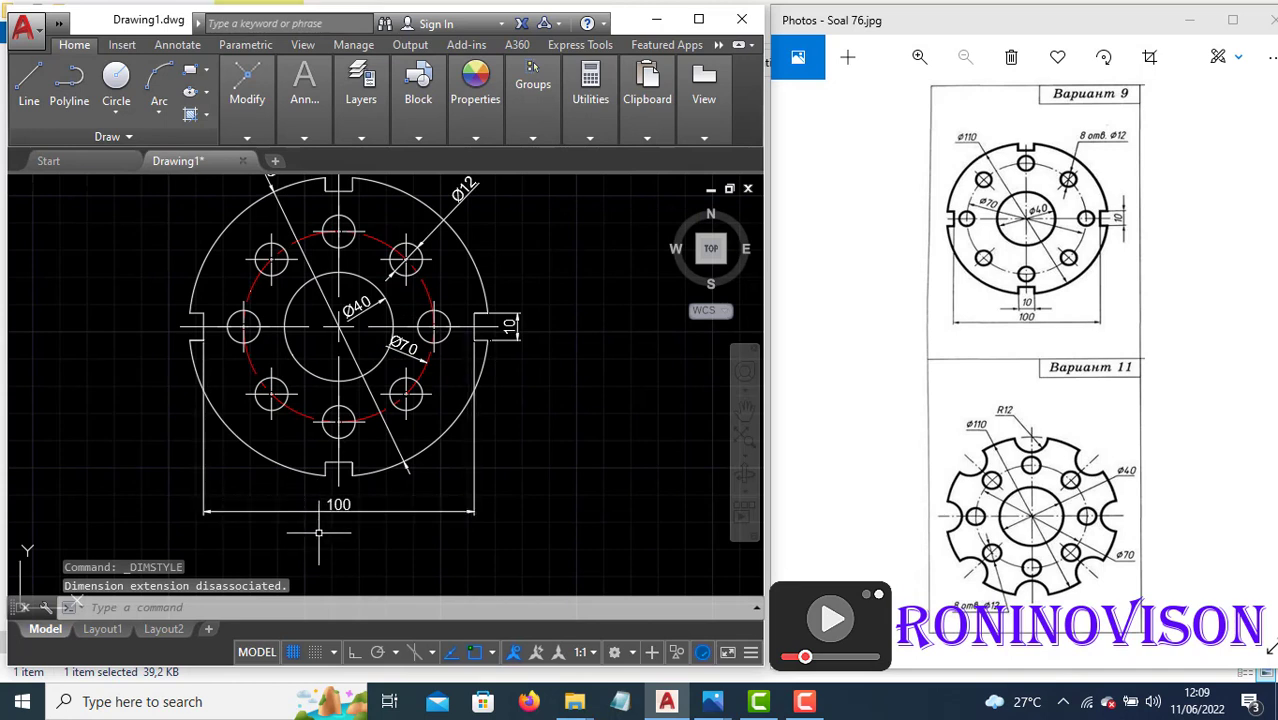
- Change the colour of the upper-right small hole's diameter dimension to red
{"action": "middle_click_drag", "start_coordinate": [365, 366], "coordinate": [353, 411]}
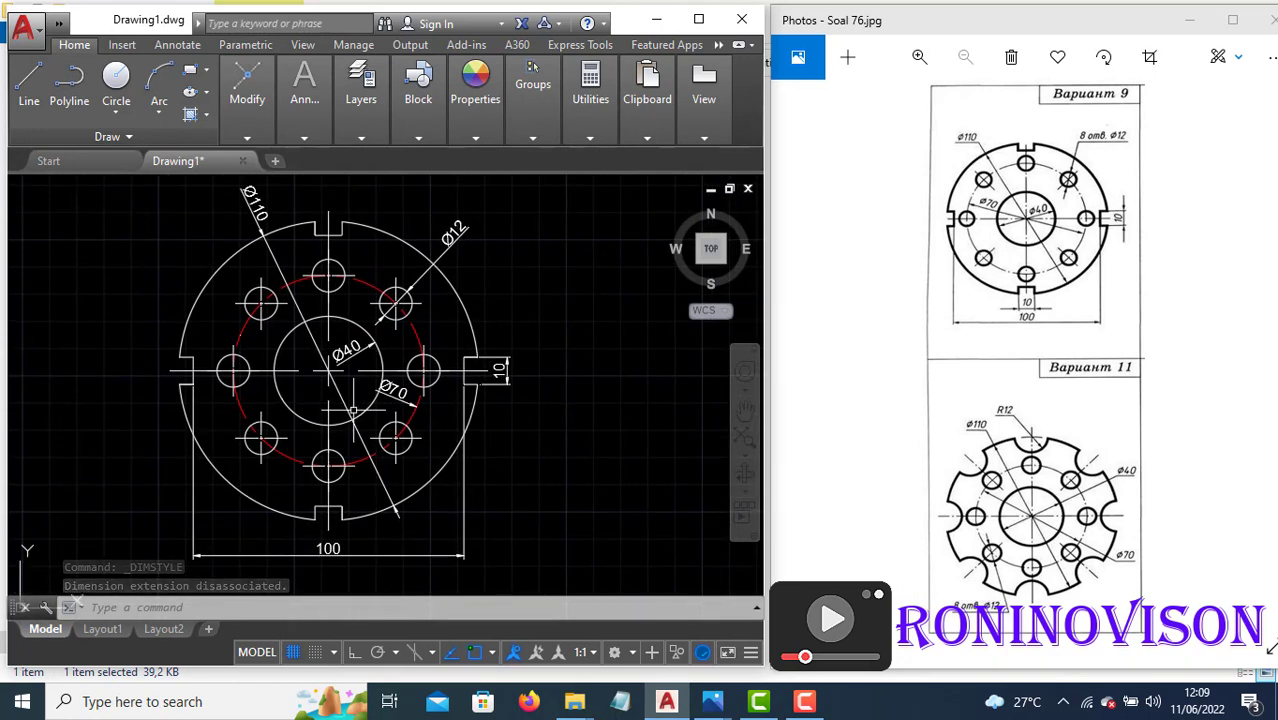
{"action": "left_click", "coordinate": [470, 252]}
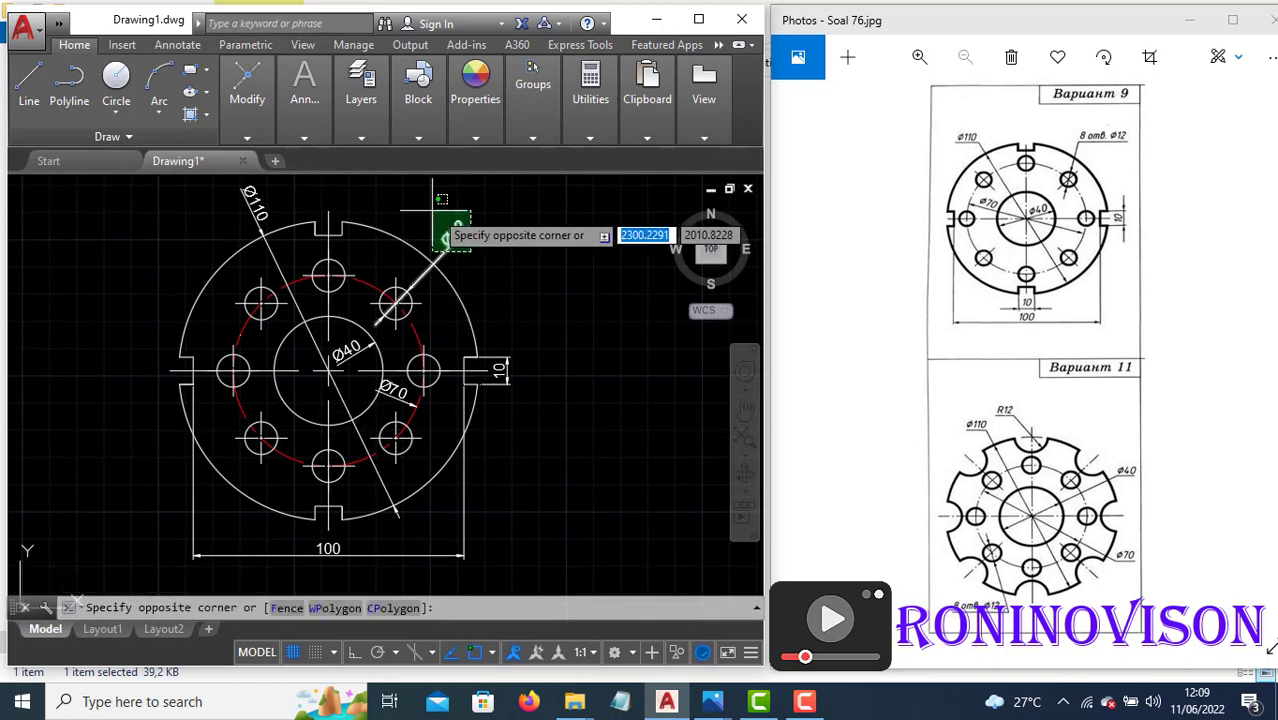
{"action": "left_click", "coordinate": [446, 226]}
{"action": "left_click", "coordinate": [478, 139]}
{"action": "left_click", "coordinate": [610, 159]}
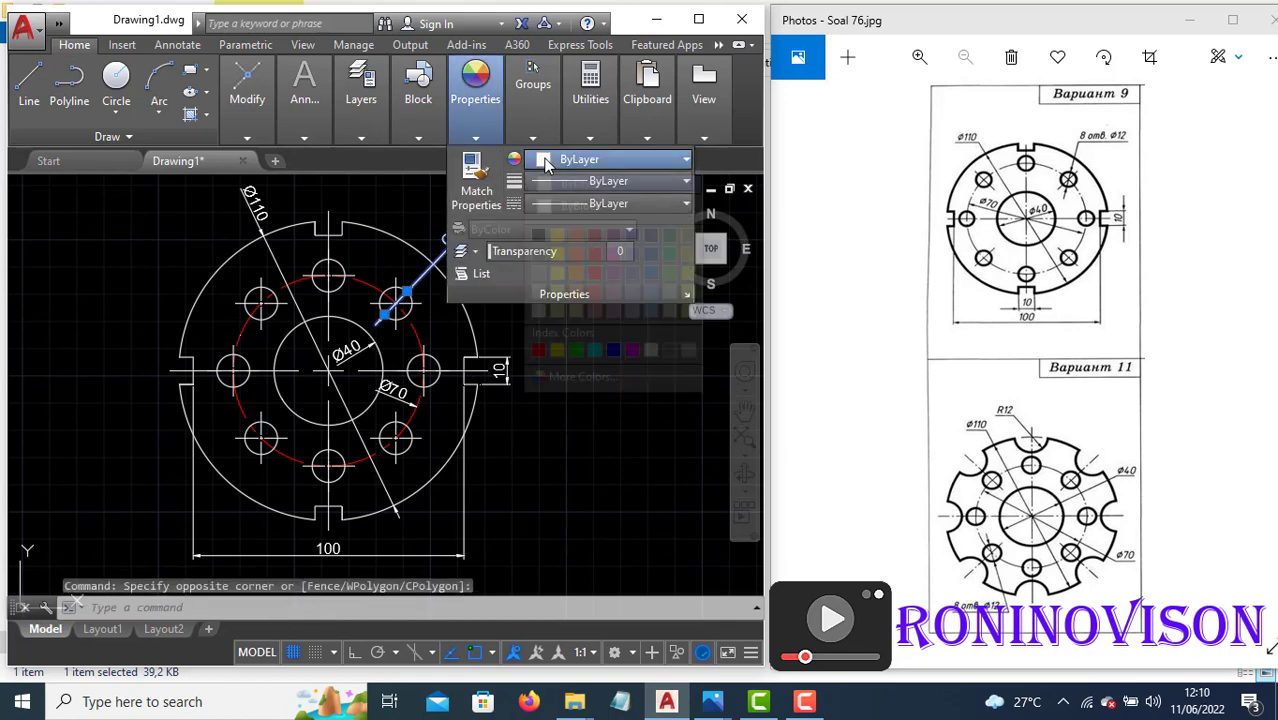
{"action": "left_click", "coordinate": [538, 350]}
{"action": "key", "text": "Escape"}
{"action": "key", "text": "Escape"}
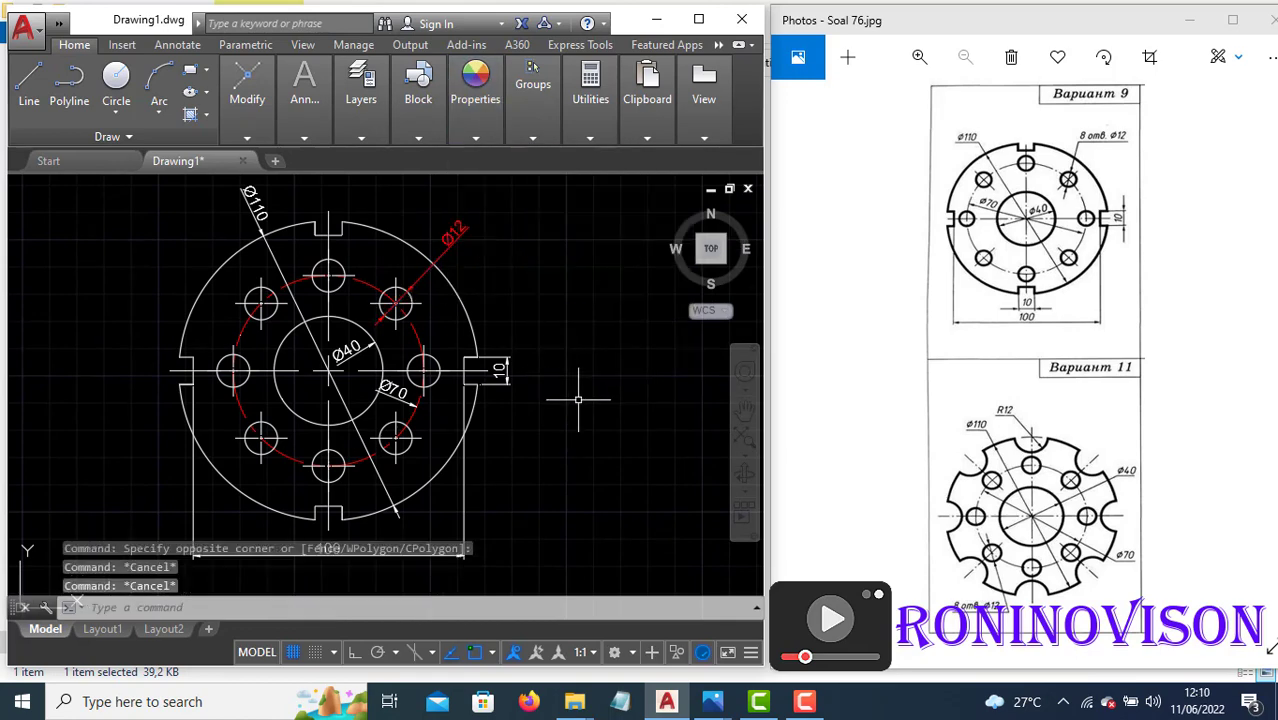
- Match the properties of the red hole dimension onto all the other diameter and linear dimensions
{"action": "type", "text": "ma"}
{"action": "key", "text": "Return"}
{"action": "left_click", "coordinate": [450, 246]}
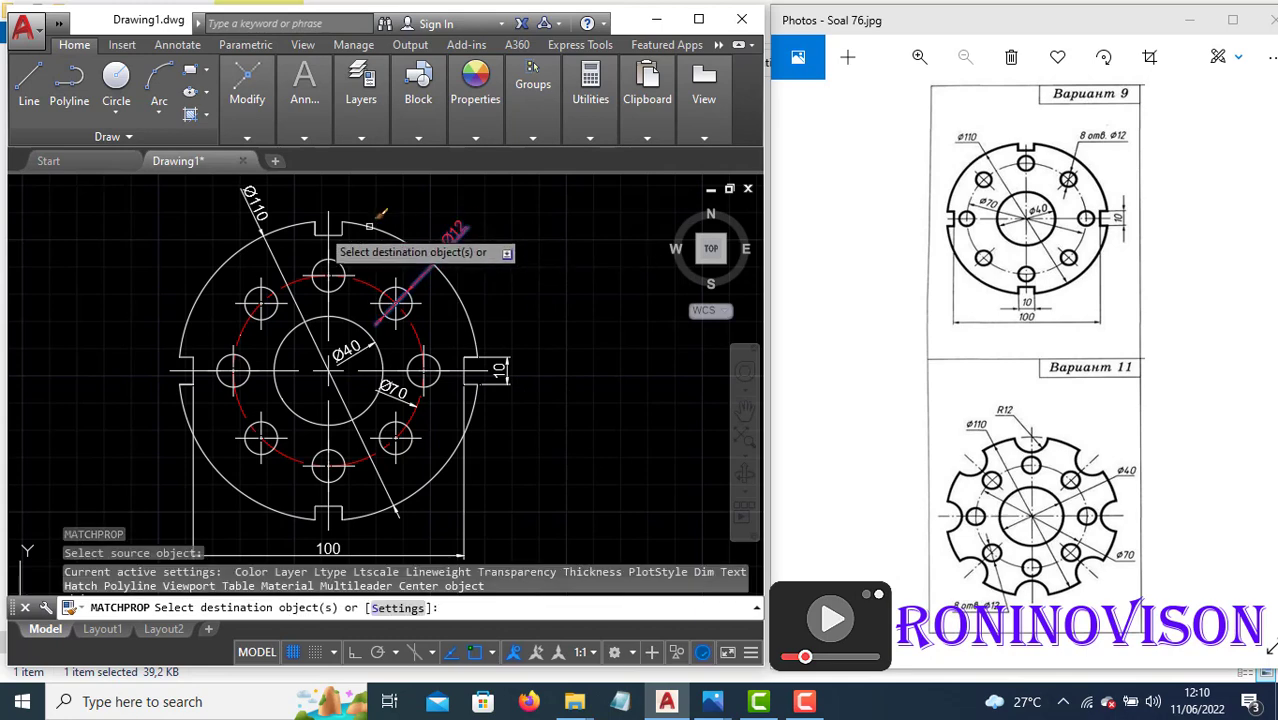
{"action": "left_click", "coordinate": [259, 216]}
{"action": "left_click", "coordinate": [472, 475]}
{"action": "left_click", "coordinate": [459, 478]}
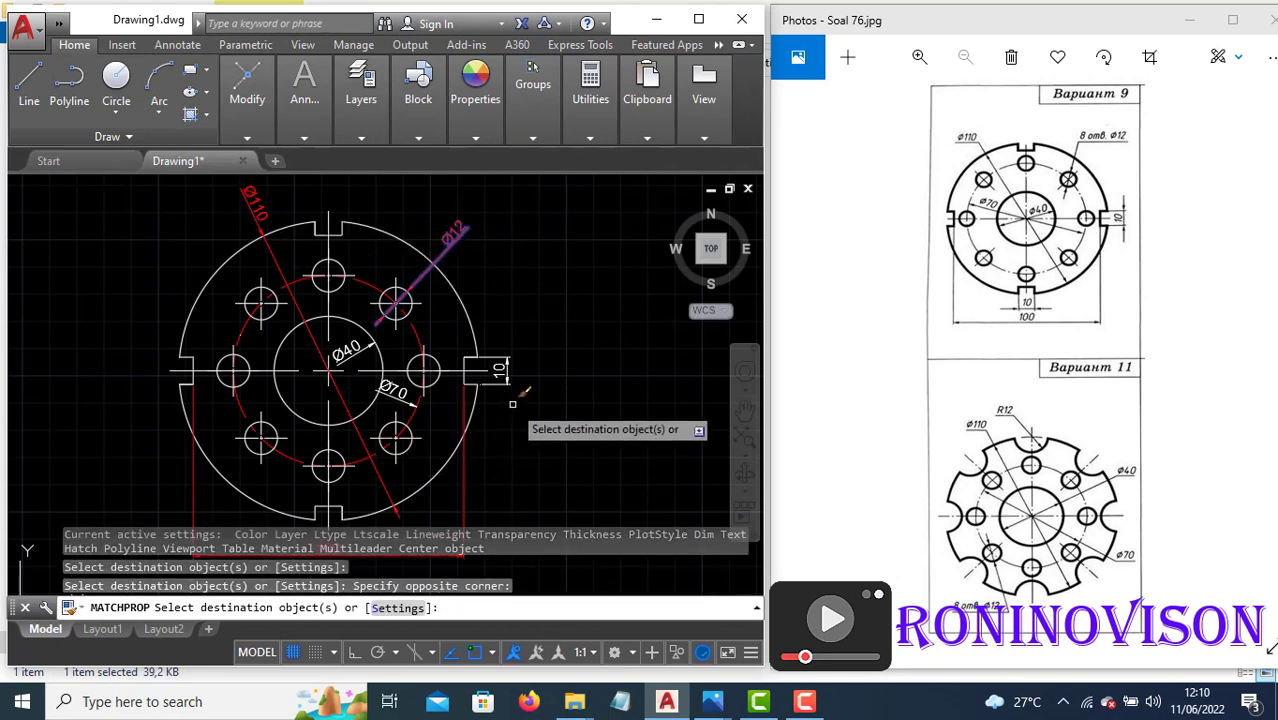
{"action": "left_click", "coordinate": [514, 393]}
{"action": "left_click", "coordinate": [493, 373]}
{"action": "left_click", "coordinate": [404, 394]}
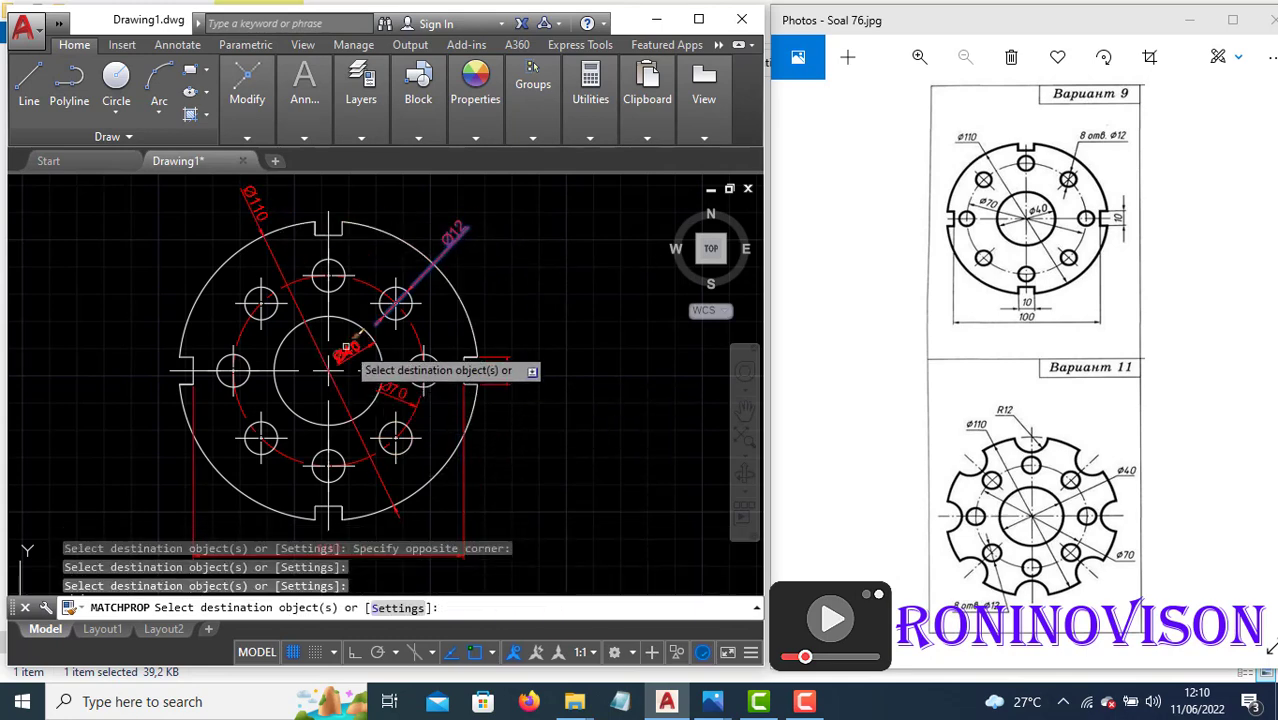
{"action": "left_click", "coordinate": [345, 350]}
{"action": "key", "text": "Escape"}
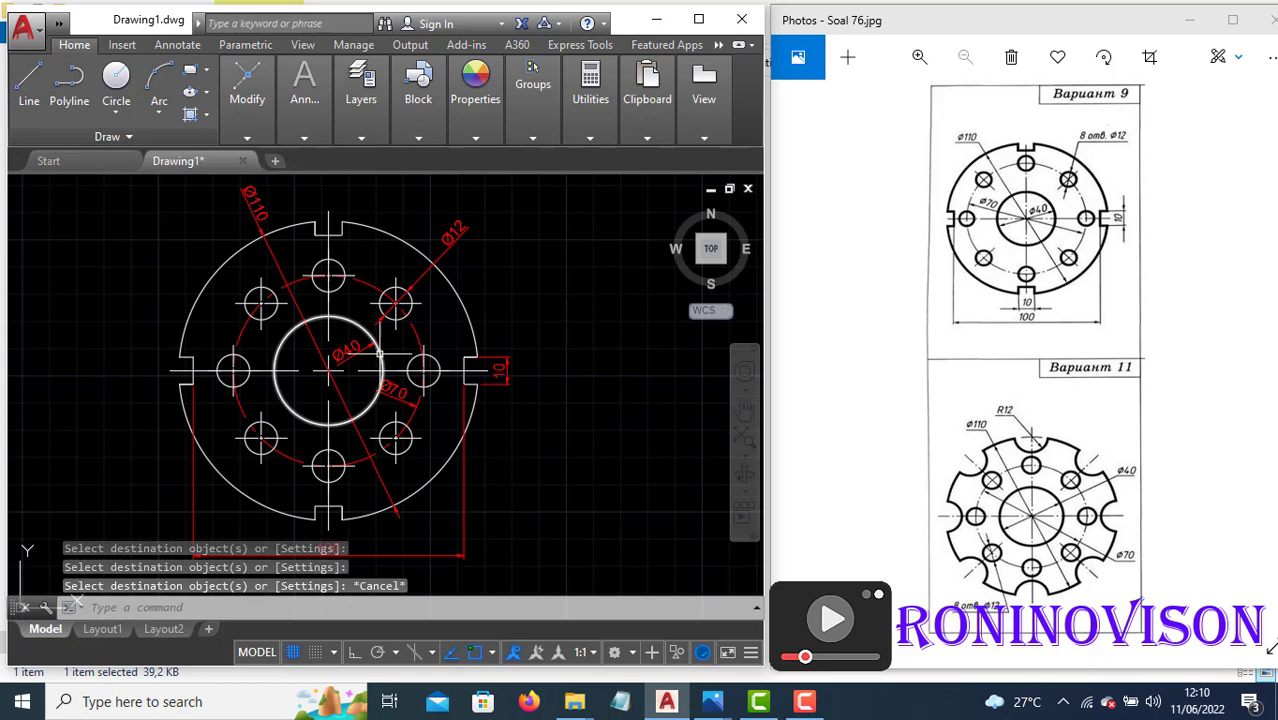
- Change the colour of the plate's main centre mark and the right small hole's centre mark to red
{"action": "left_click", "coordinate": [451, 376]}
{"action": "left_click", "coordinate": [448, 361]}
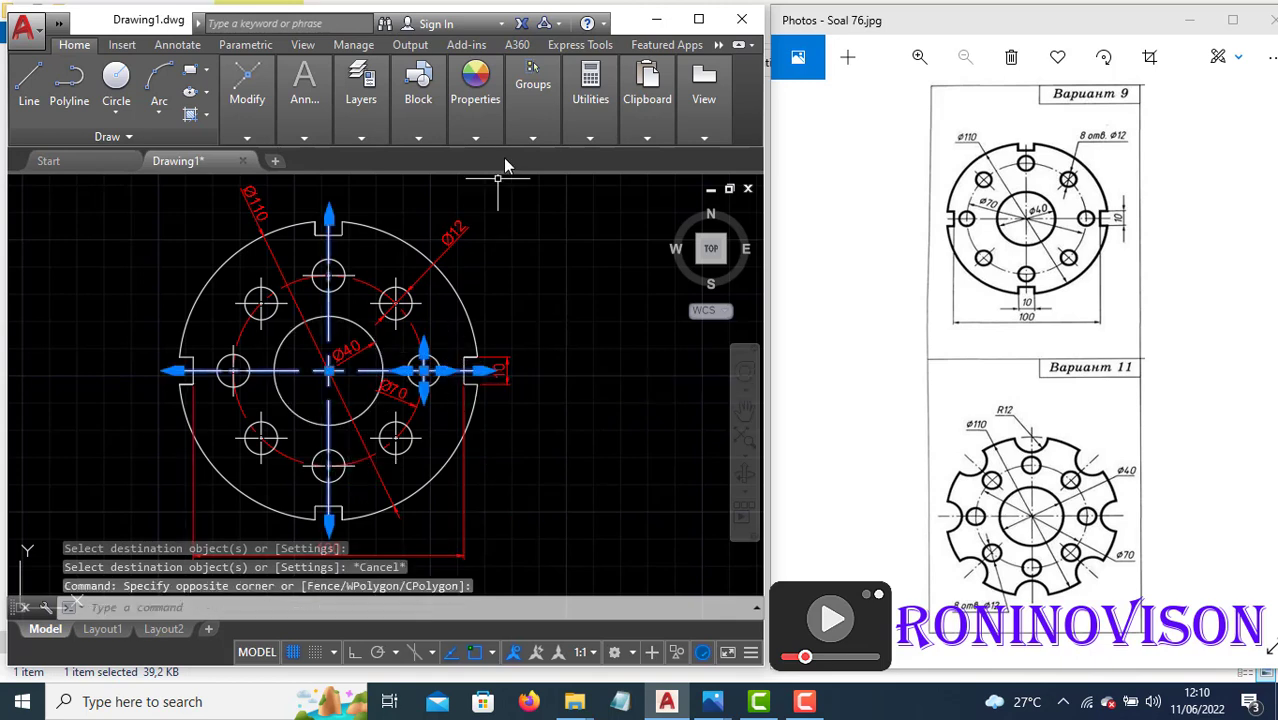
{"action": "mouse_move", "coordinate": [482, 132]}
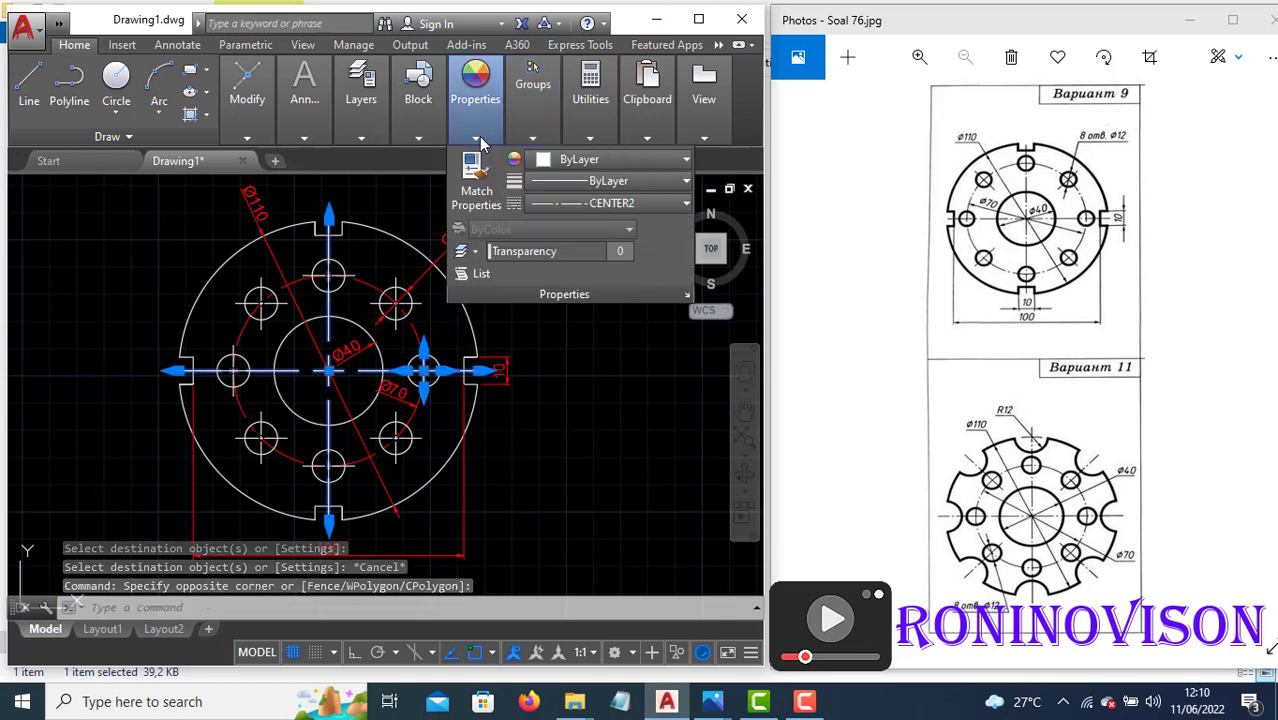
{"action": "left_click", "coordinate": [600, 160]}
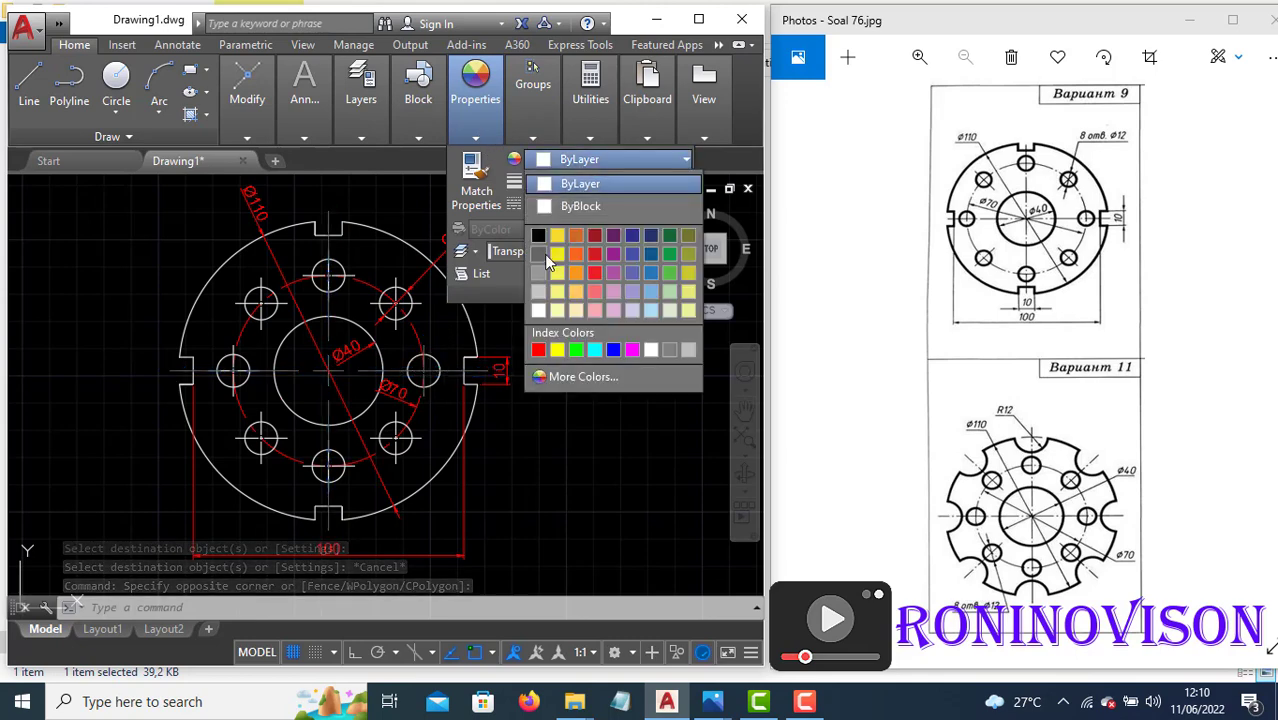
{"action": "left_click", "coordinate": [538, 349]}
{"action": "key", "text": "Escape"}
{"action": "type", "text": "m"}
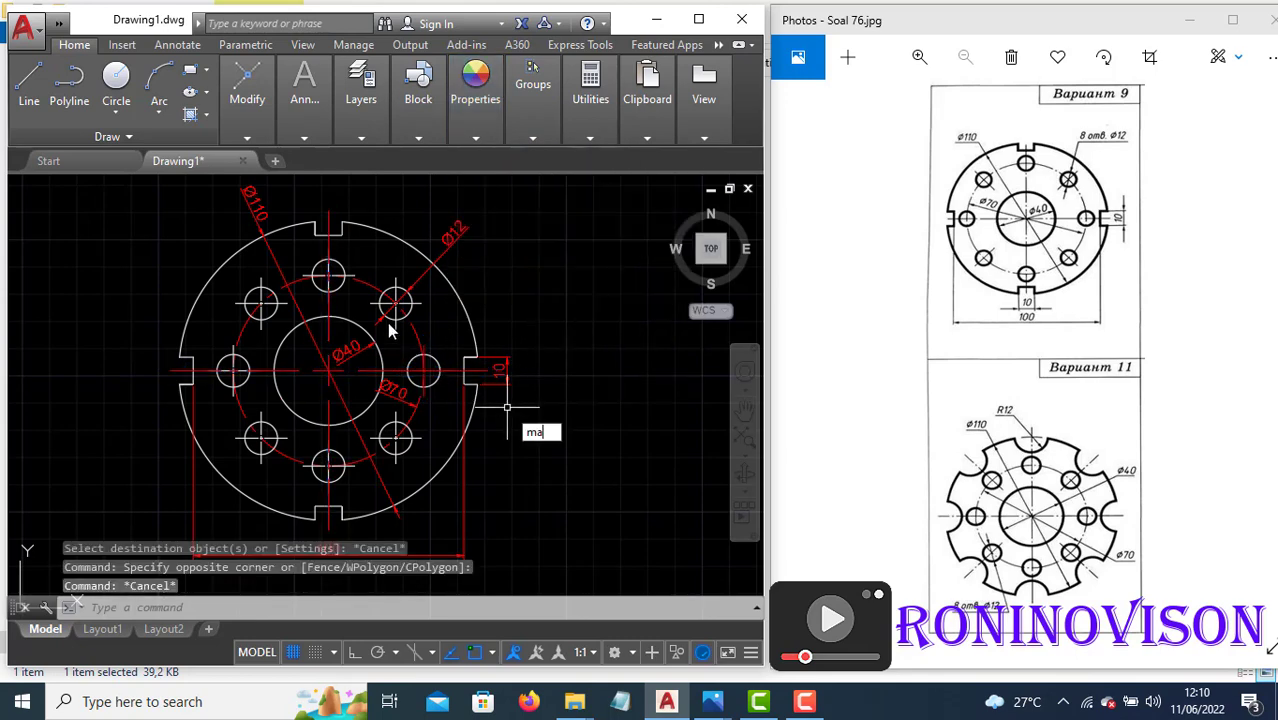
{"action": "type", "text": "a"}
{"action": "key", "text": "Return"}
{"action": "left_click", "coordinate": [328, 277]}
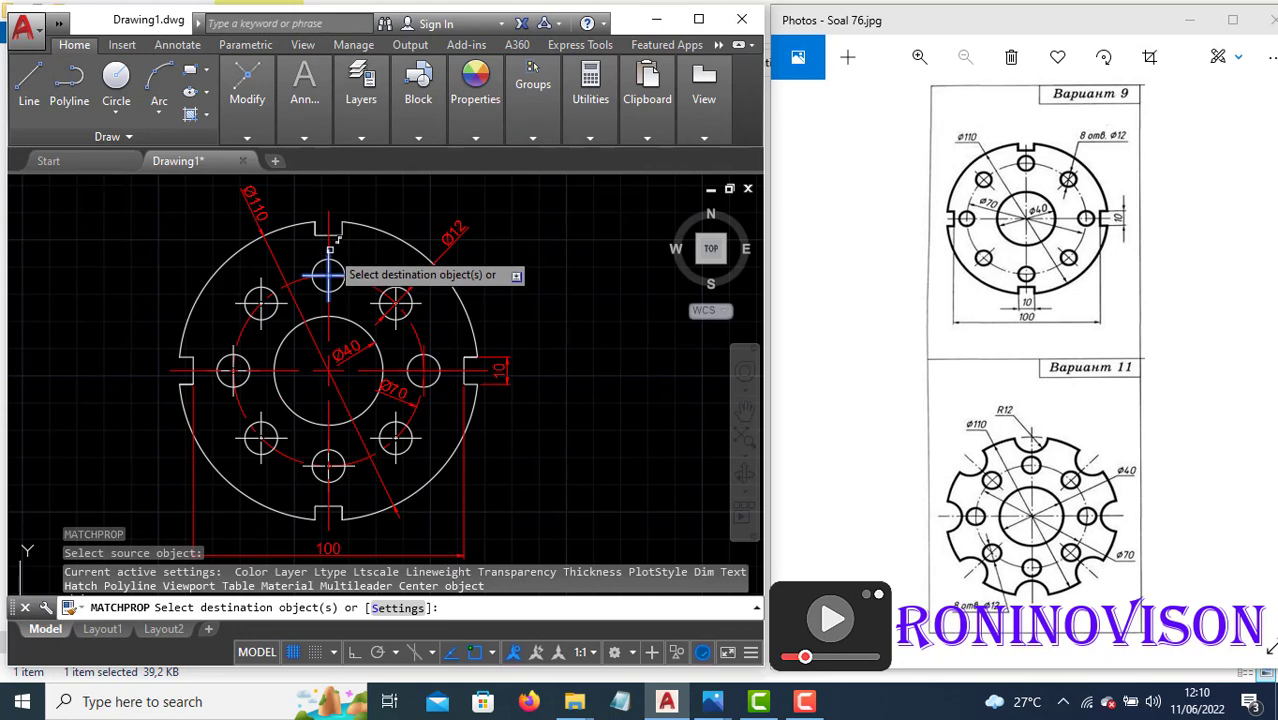
{"action": "key", "text": "Escape"}
- Match the properties of the plate's red main centre mark onto the remaining white centre marks of the small holes
{"action": "type", "text": "ma"}
{"action": "key", "text": "Return"}
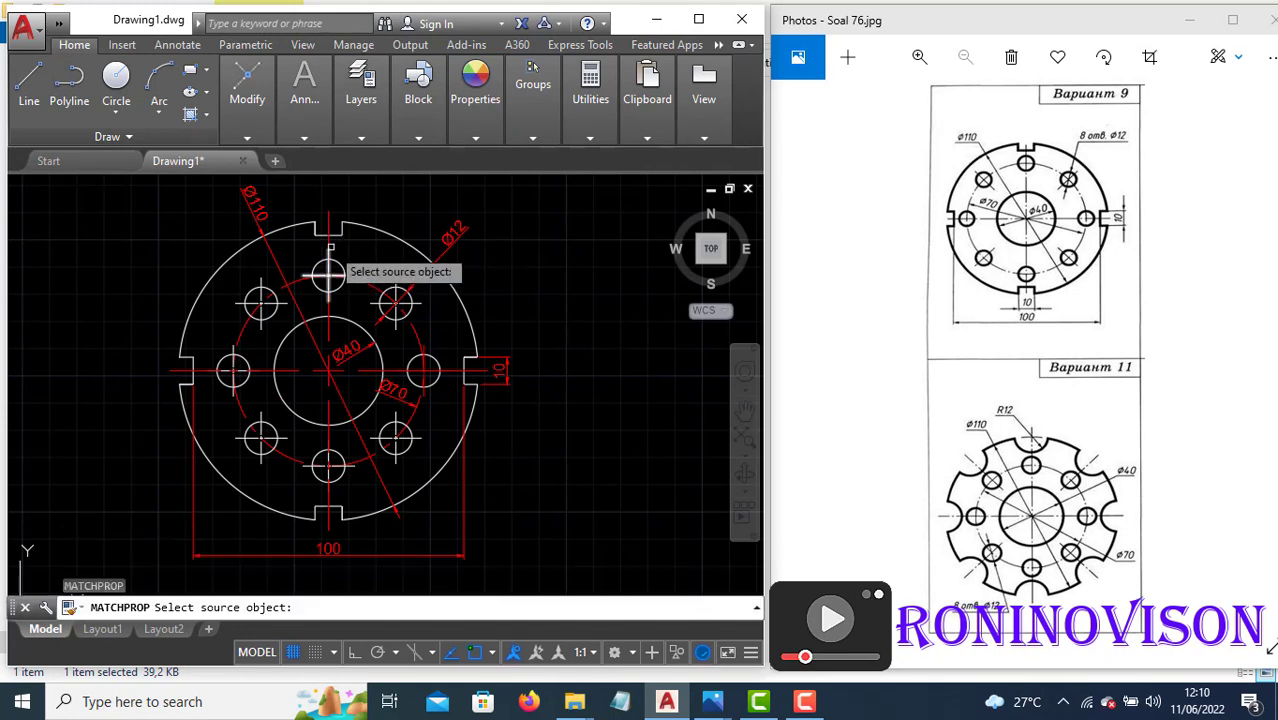
{"action": "left_click", "coordinate": [328, 226]}
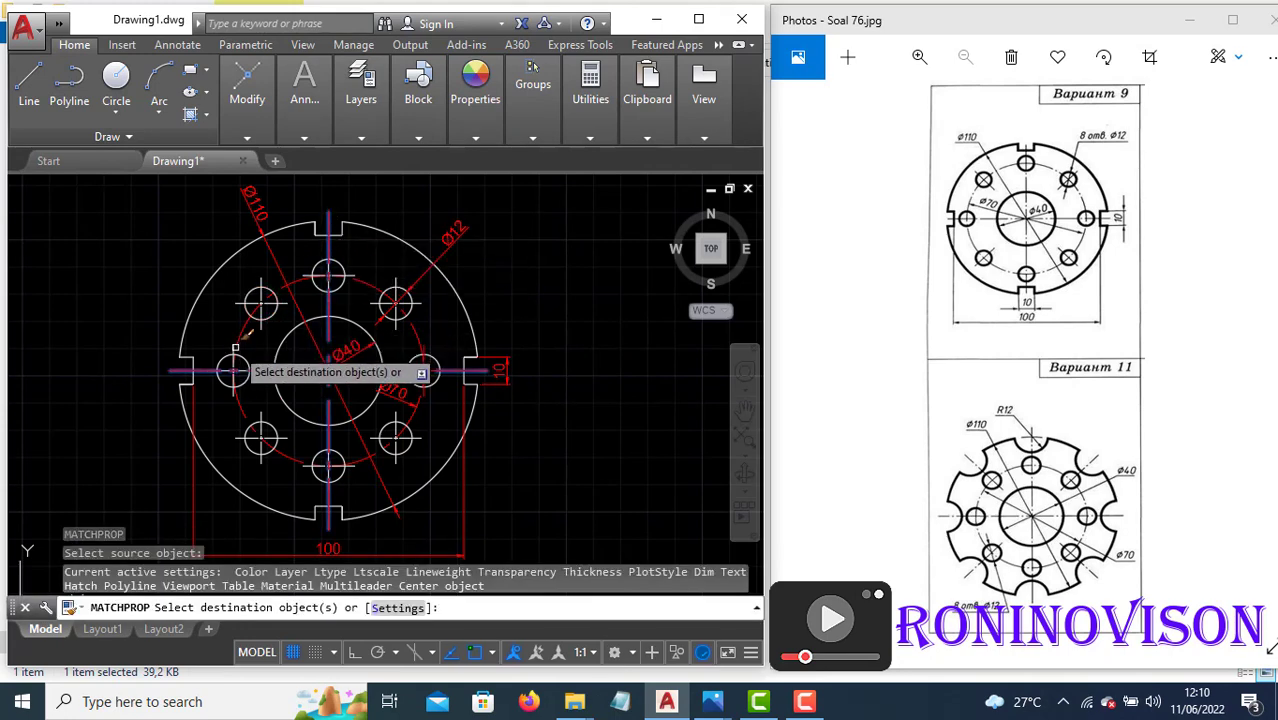
{"action": "scroll", "coordinate": [235, 348], "scroll_direction": "up", "scroll_amount": 4}
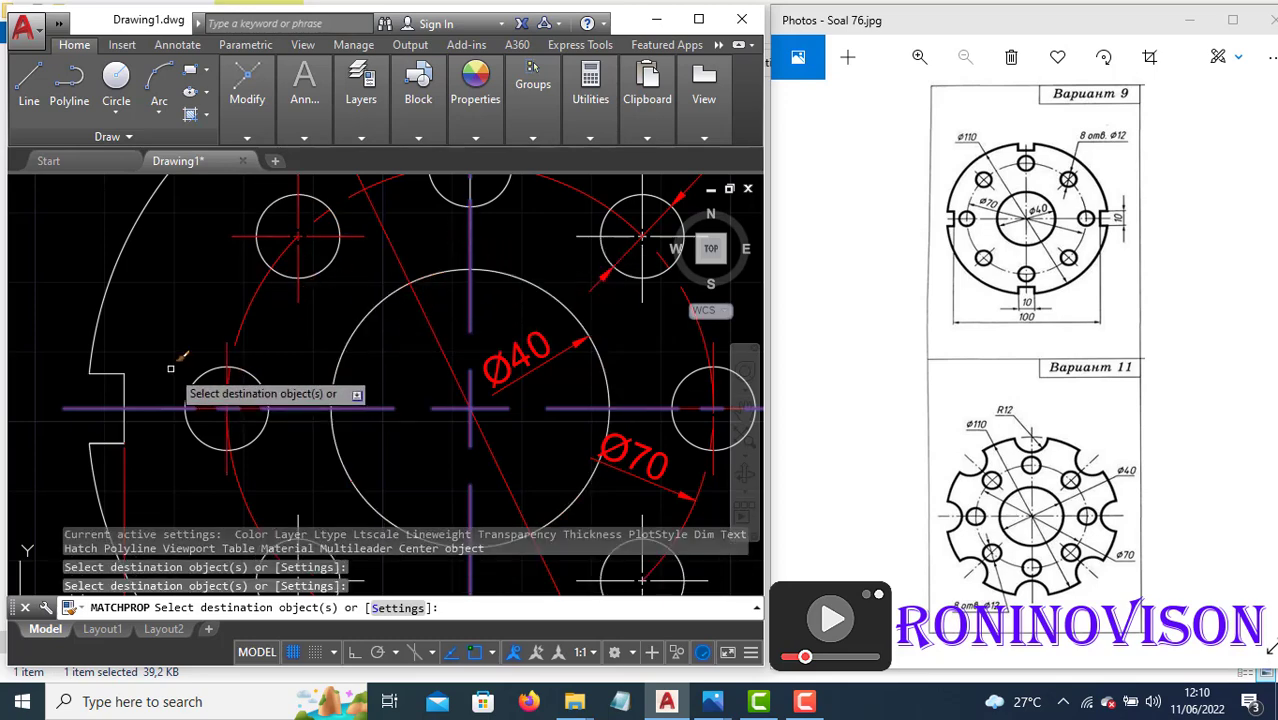
{"action": "scroll", "coordinate": [175, 358], "scroll_direction": "down", "scroll_amount": 2}
{"action": "left_click", "coordinate": [262, 451]}
{"action": "left_click", "coordinate": [254, 456]}
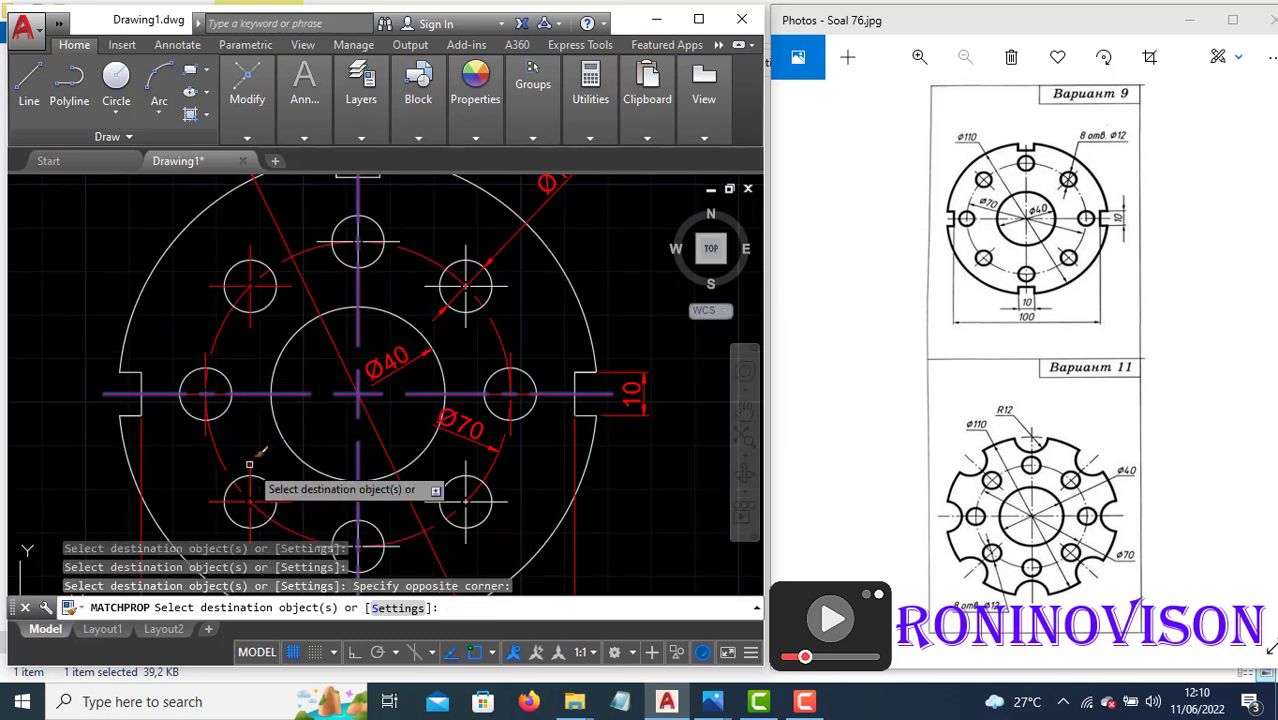
{"action": "left_click", "coordinate": [392, 546]}
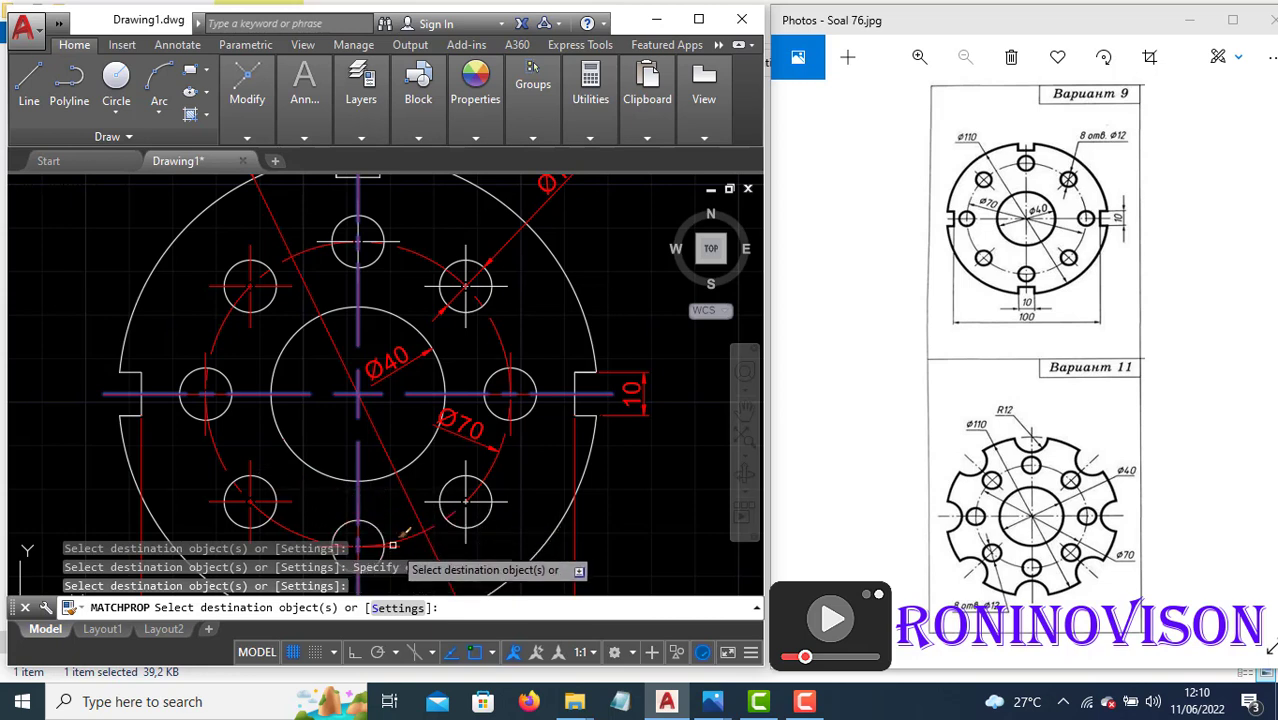
{"action": "left_click", "coordinate": [501, 501]}
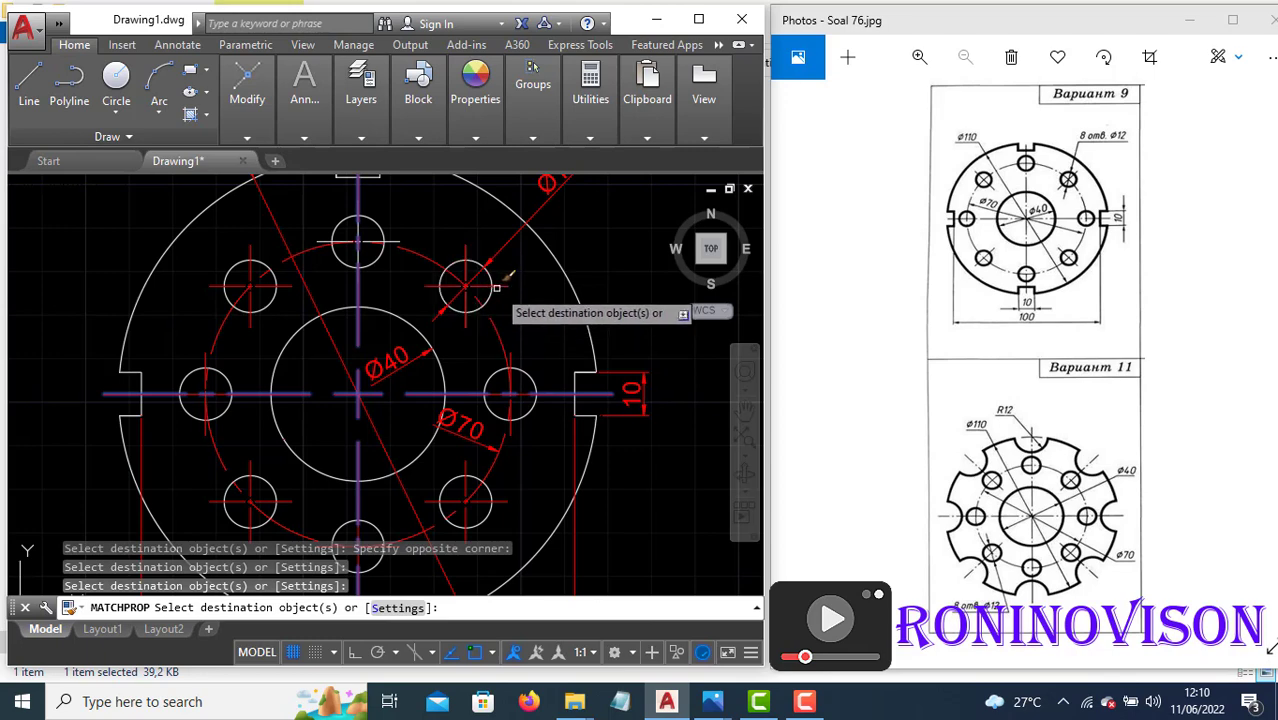
{"action": "left_click", "coordinate": [504, 285]}
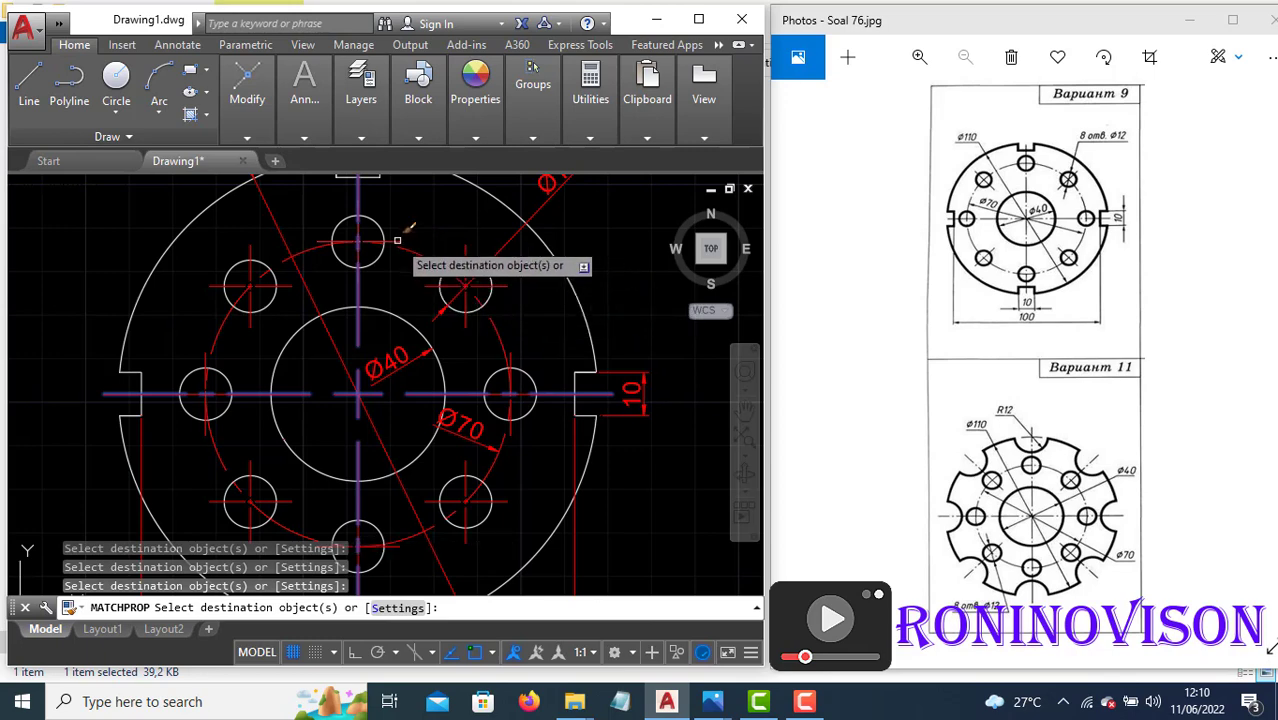
{"action": "scroll", "coordinate": [400, 238], "scroll_direction": "down", "scroll_amount": 2}
{"action": "middle_click_drag", "start_coordinate": [408, 363], "coordinate": [283, 422]}
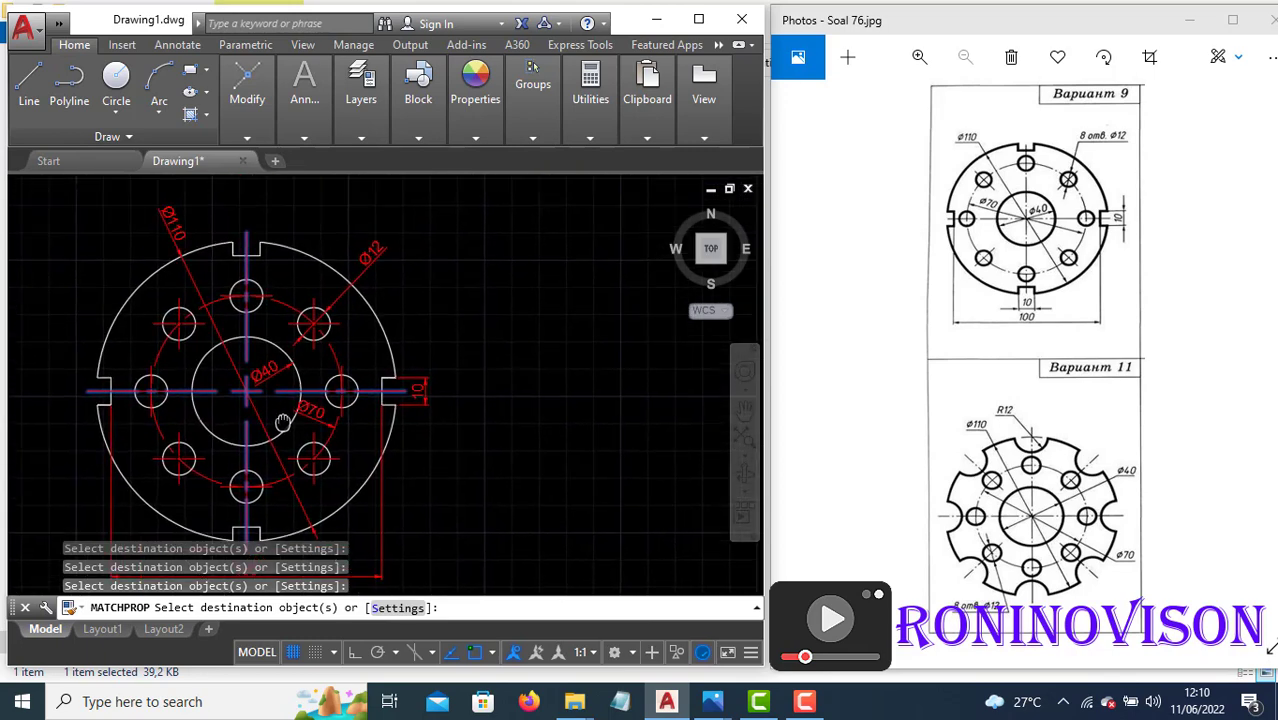
{"action": "scroll", "coordinate": [275, 420], "scroll_direction": "down", "scroll_amount": 2}
{"action": "key", "text": "Escape"}
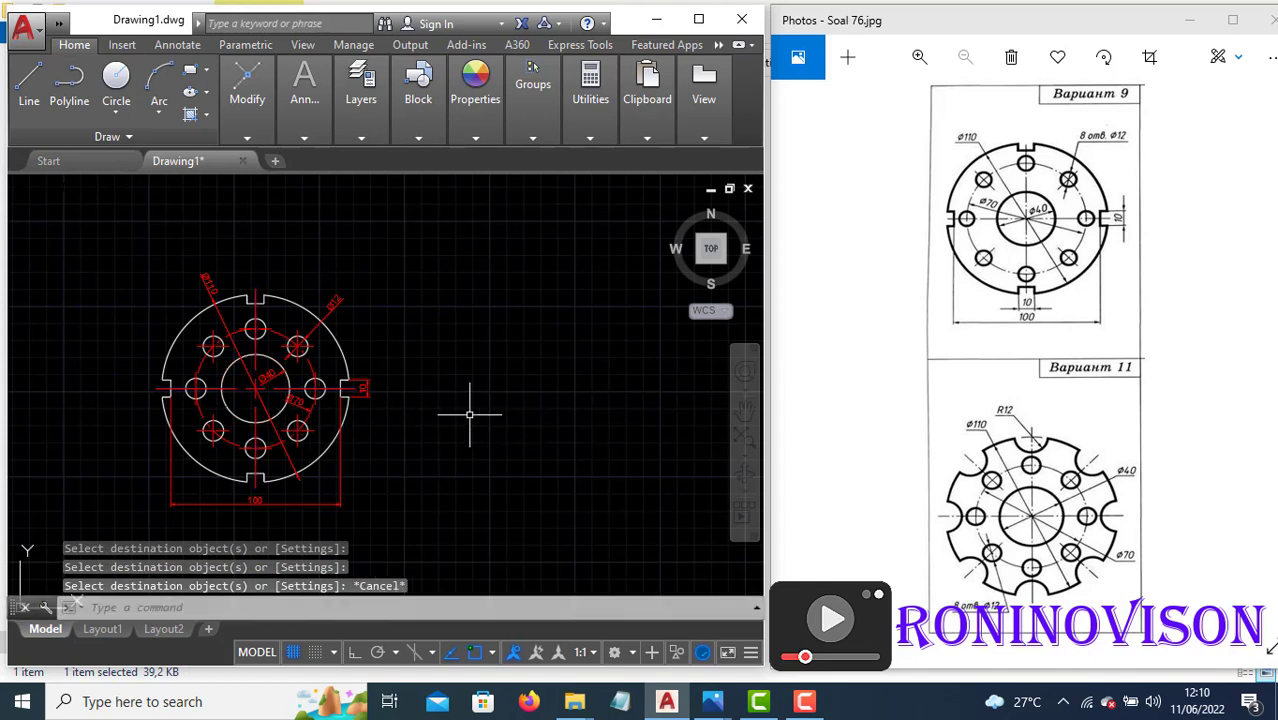
- Draw a circle with a diameter of 110 in the empty space to the right of the finished plate
{"action": "middle_click_drag", "start_coordinate": [513, 424], "coordinate": [477, 412]}
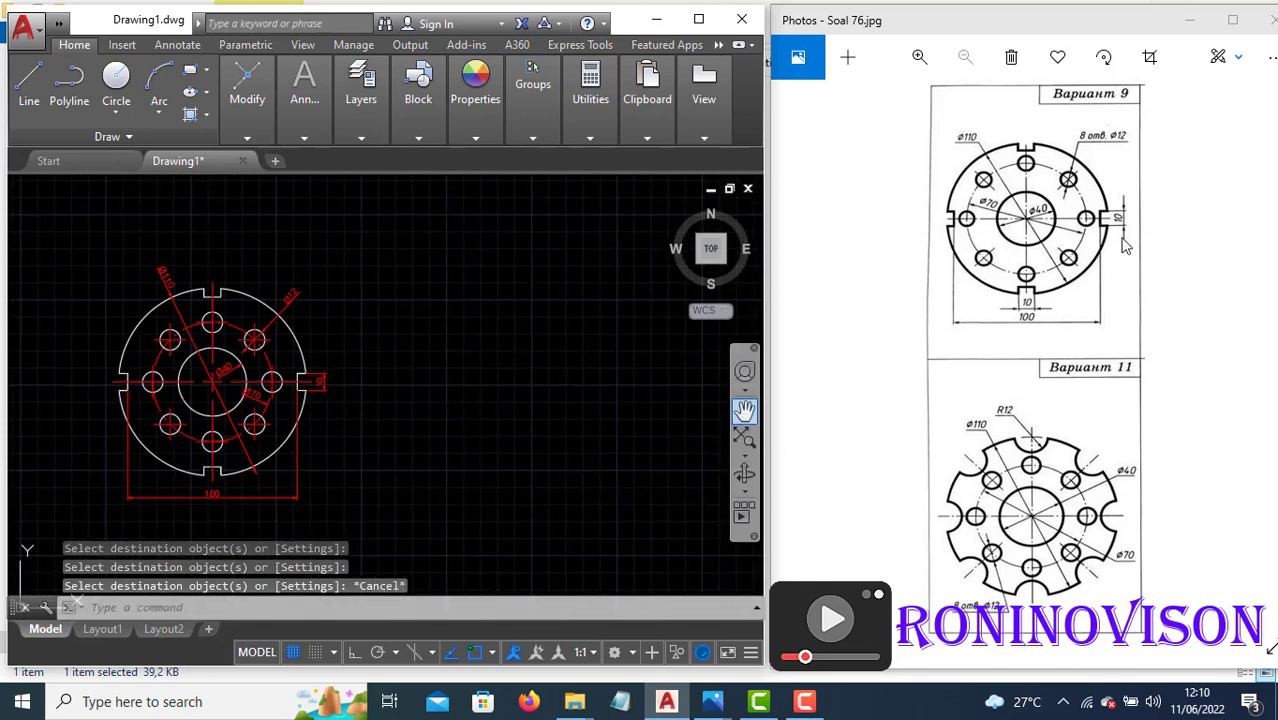
{"action": "middle_click_drag", "start_coordinate": [560, 412], "coordinate": [535, 418]}
{"action": "type", "text": "c"}
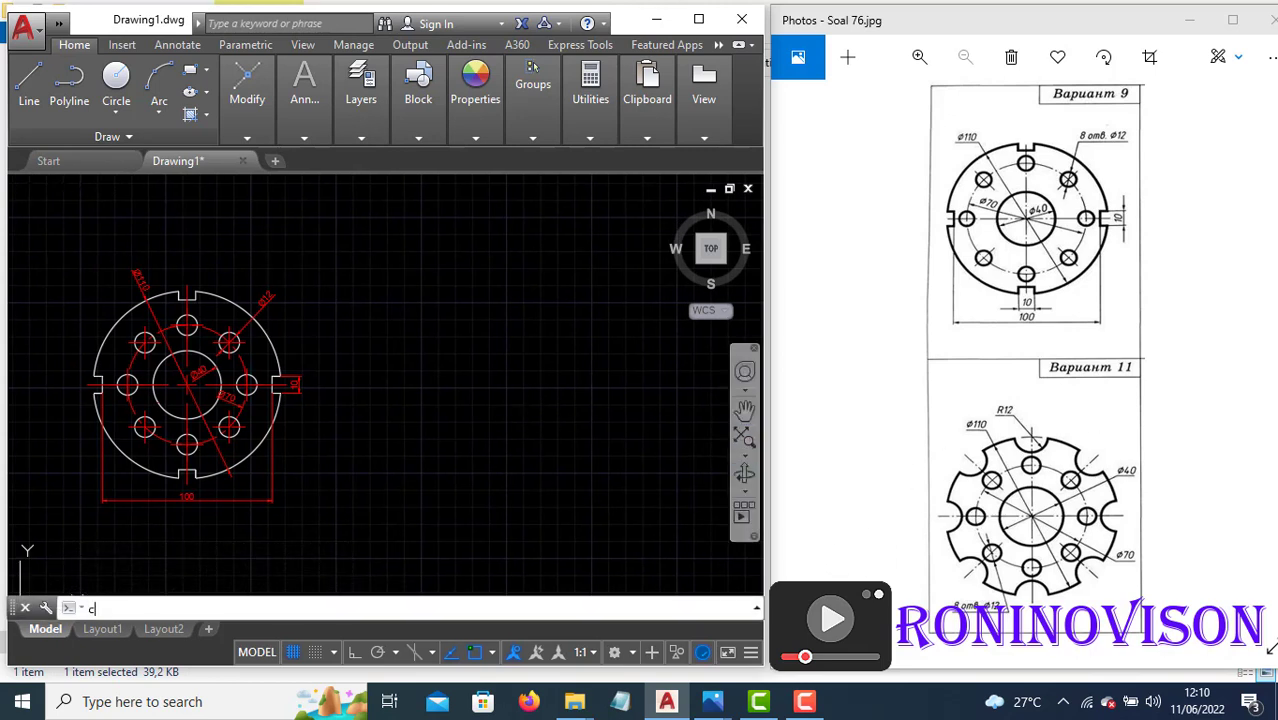
{"action": "key", "text": "Return"}
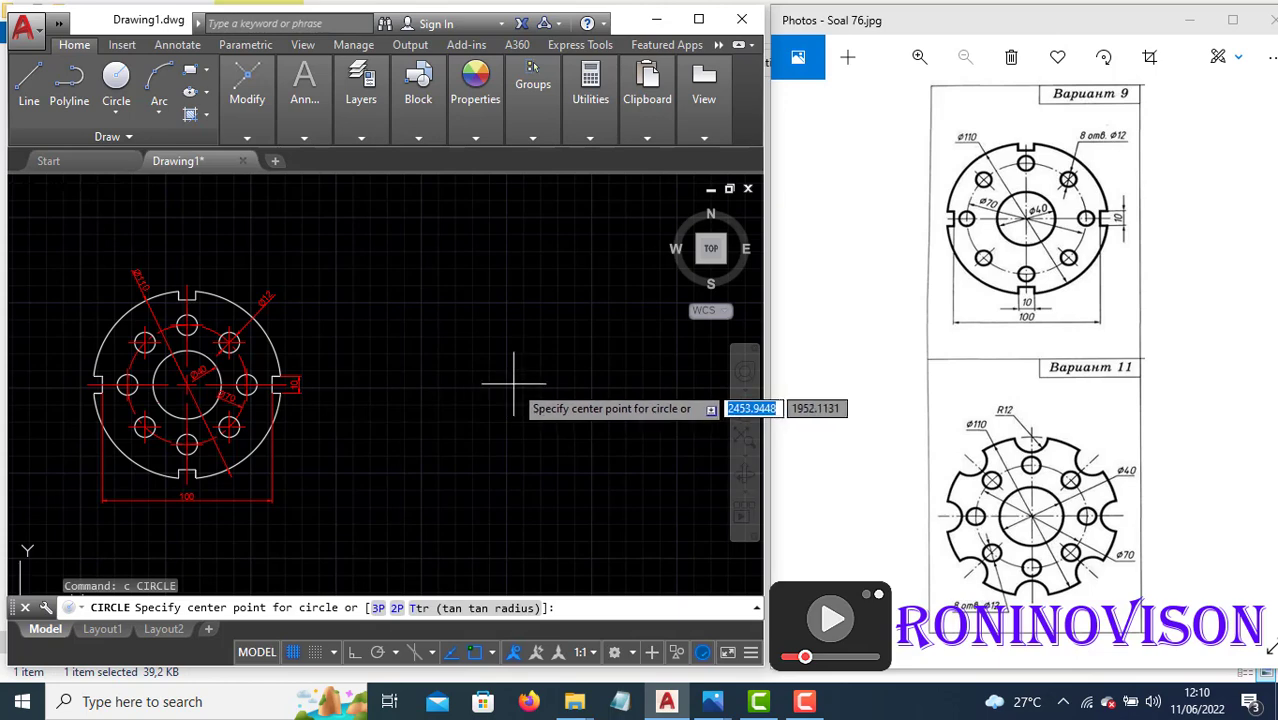
{"action": "left_click", "coordinate": [513, 387]}
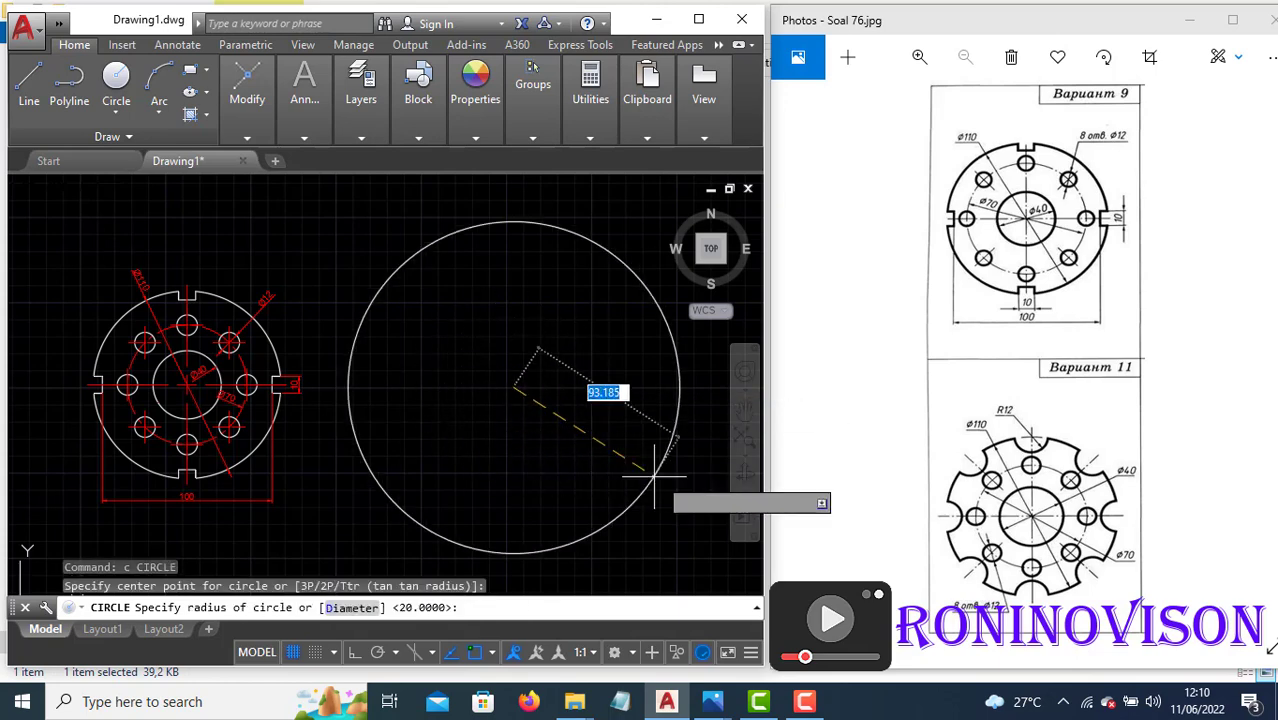
{"action": "type", "text": "d"}
{"action": "key", "text": "Return"}
{"action": "type", "text": "110"}
{"action": "key", "text": "Return"}
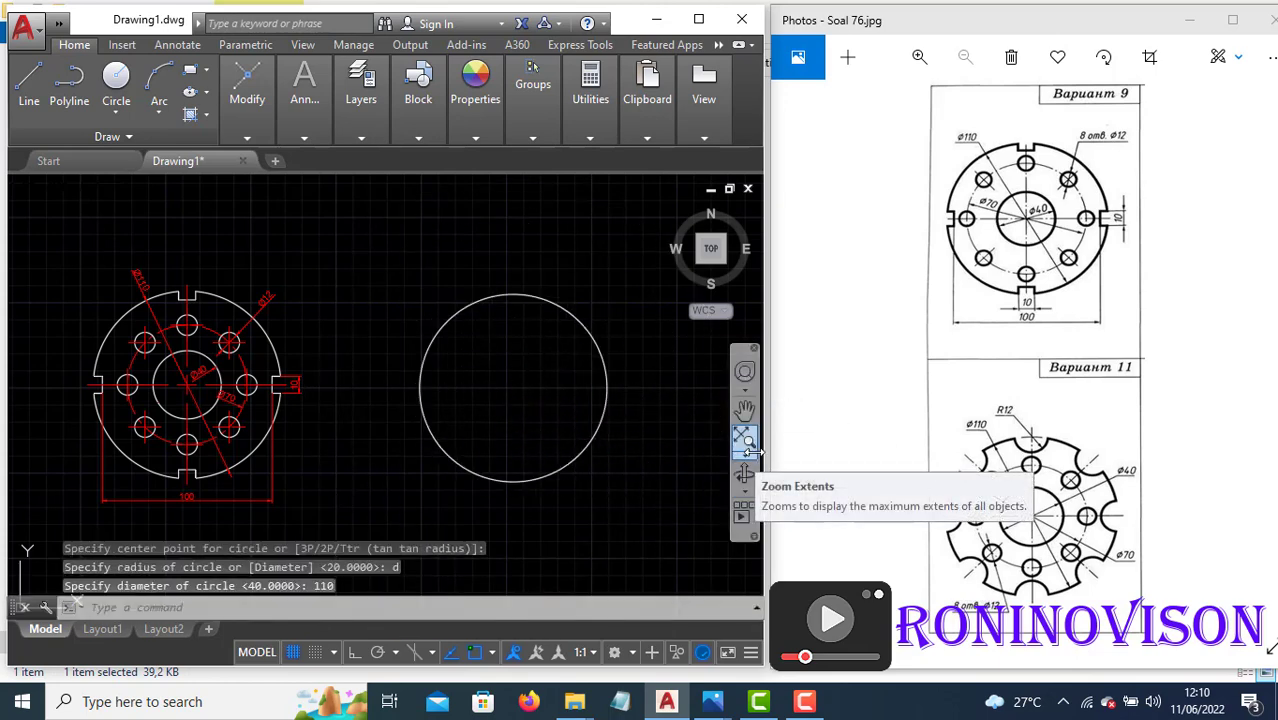
- Move the new 110 diameter circle left, closer to the finished plate
{"action": "left_click", "coordinate": [485, 375]}
{"action": "left_click", "coordinate": [421, 296]}
{"action": "type", "text": "m"}
{"action": "key", "text": "Return"}
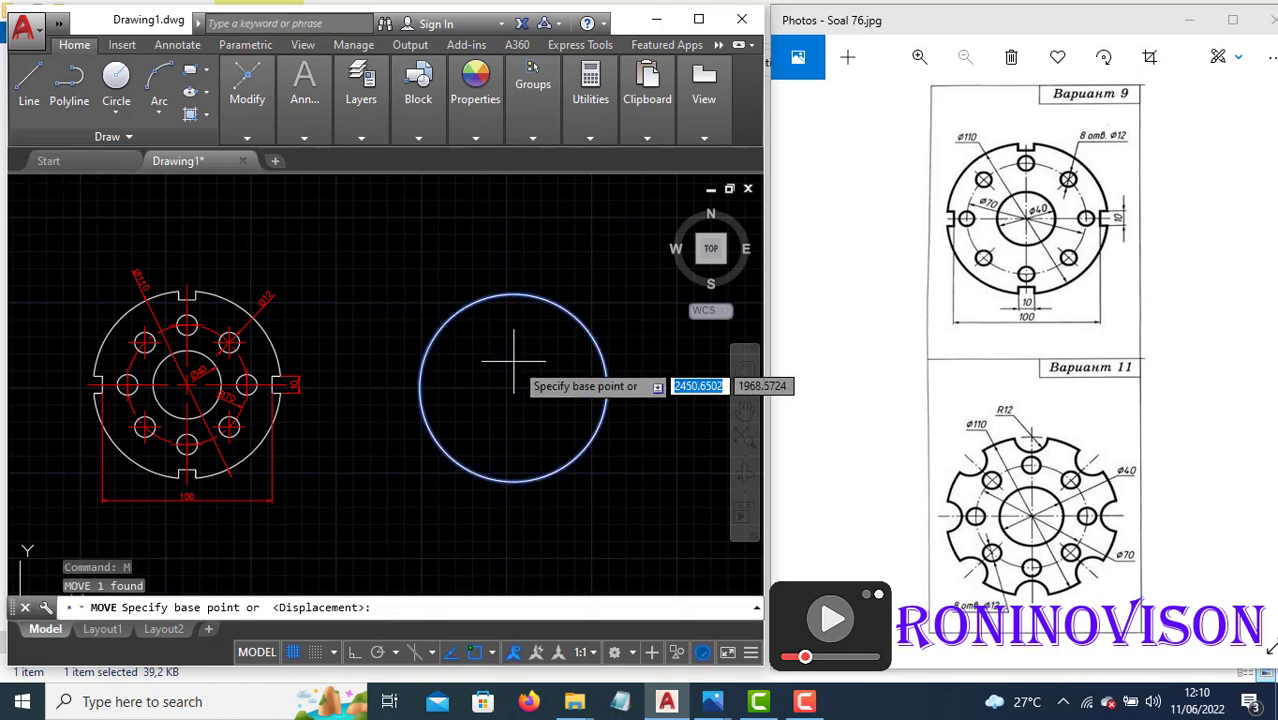
{"action": "left_click", "coordinate": [538, 365]}
{"action": "left_click", "coordinate": [477, 368]}
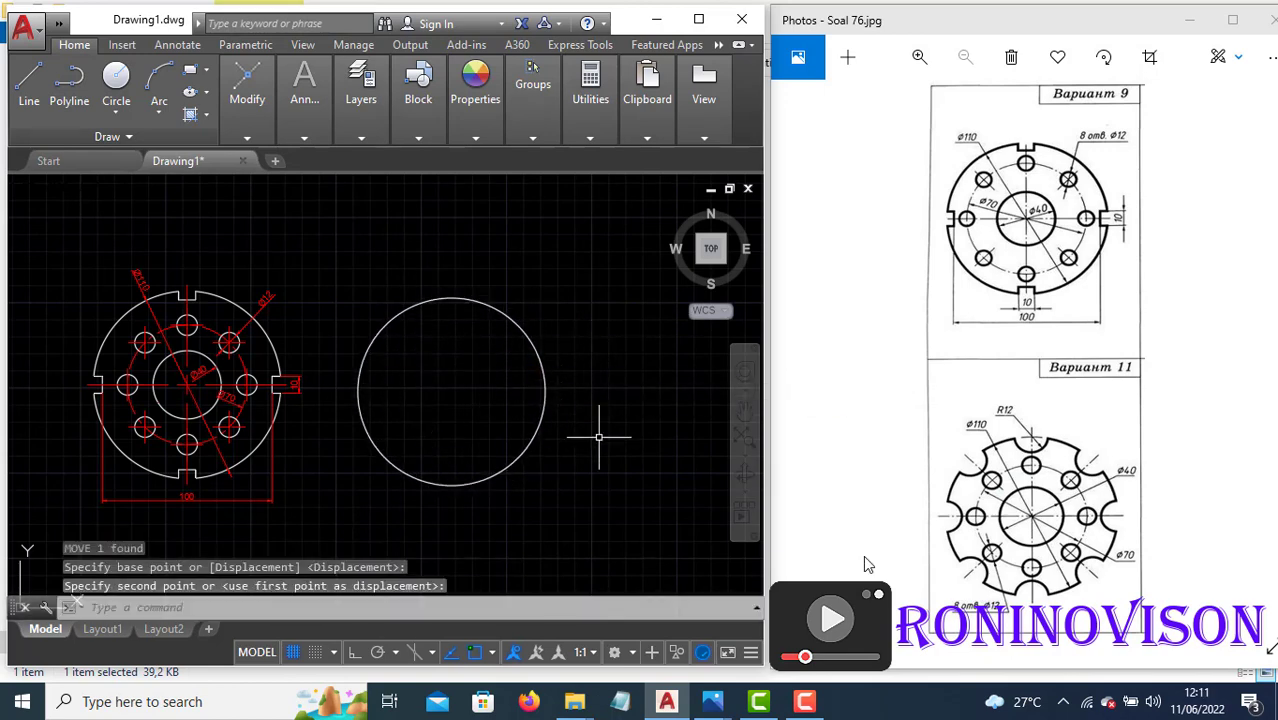
- Draw a circle with a diameter of 40 concentric with the new 110 diameter circle
{"action": "type", "text": "c"}
{"action": "key", "text": "Return"}
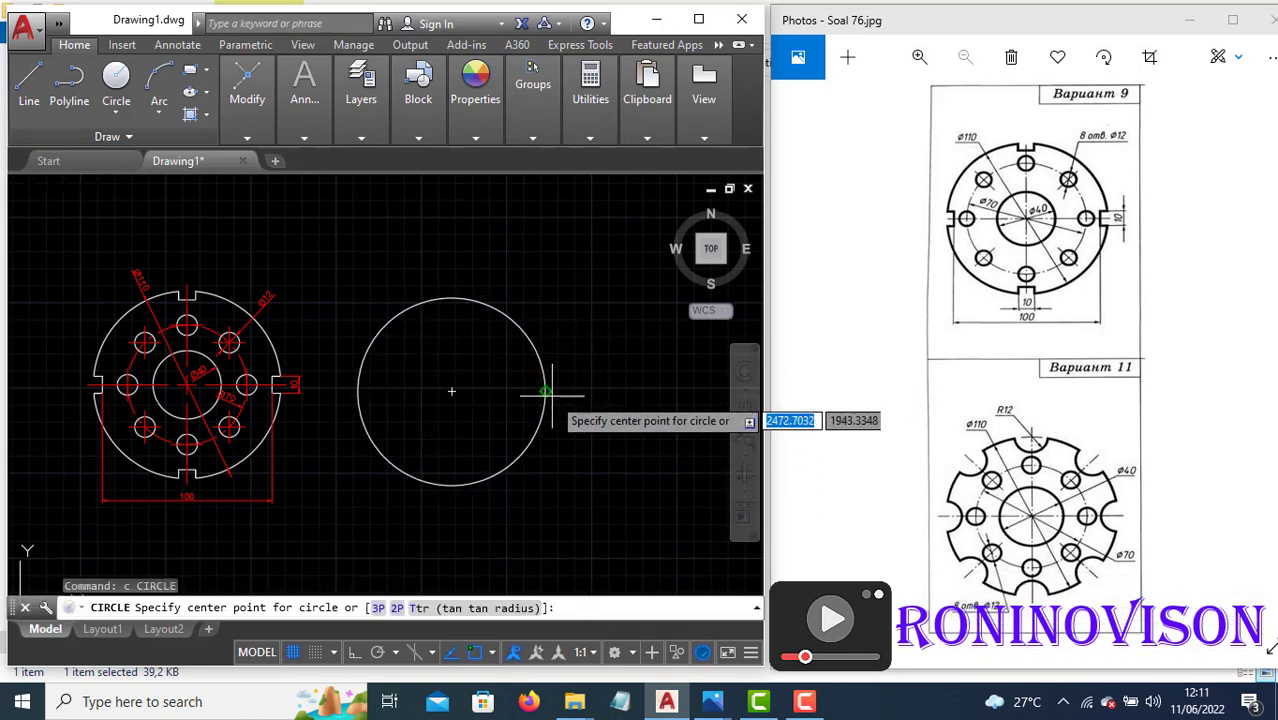
{"action": "left_click", "coordinate": [451, 391]}
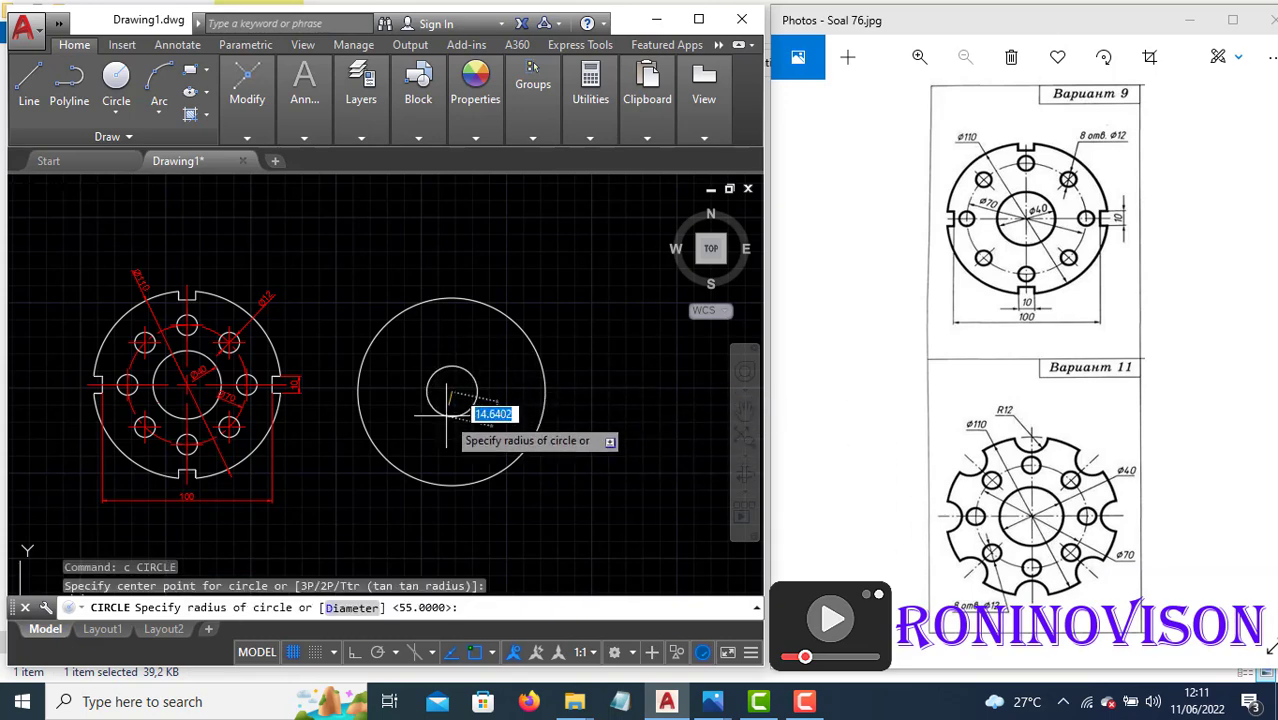
{"action": "type", "text": "d"}
{"action": "key", "text": "Return"}
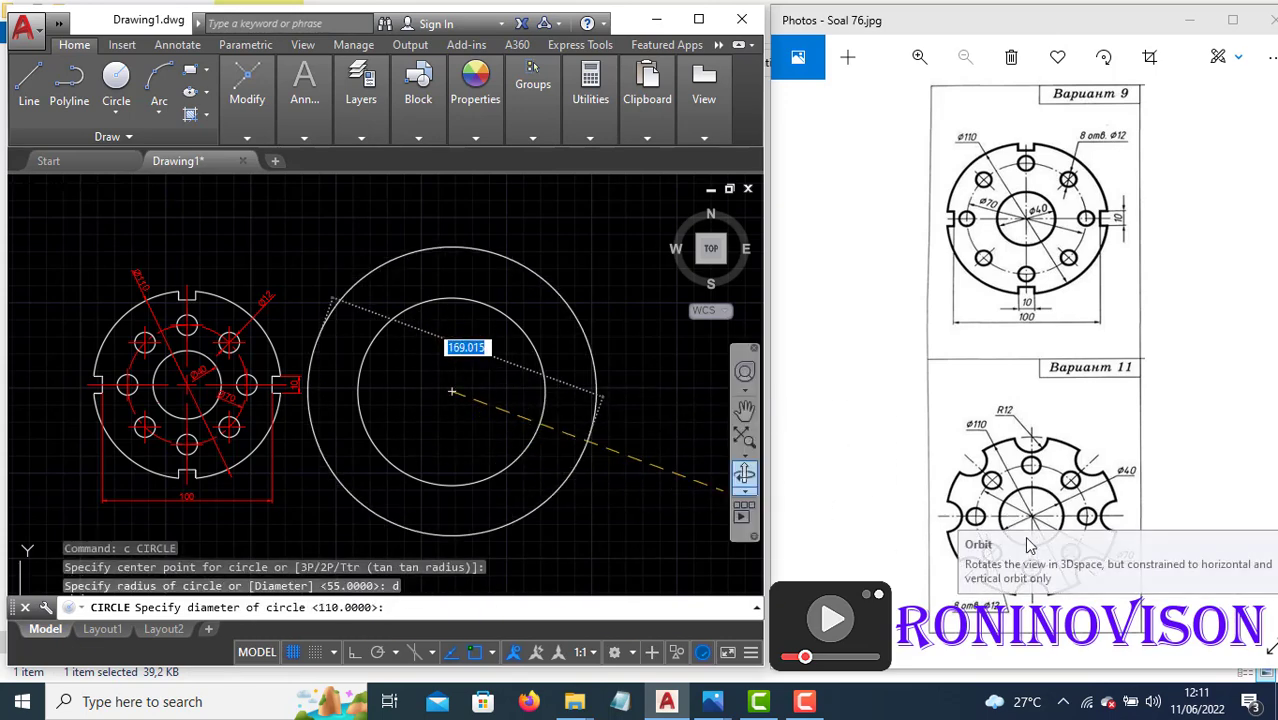
{"action": "type", "text": "40"}
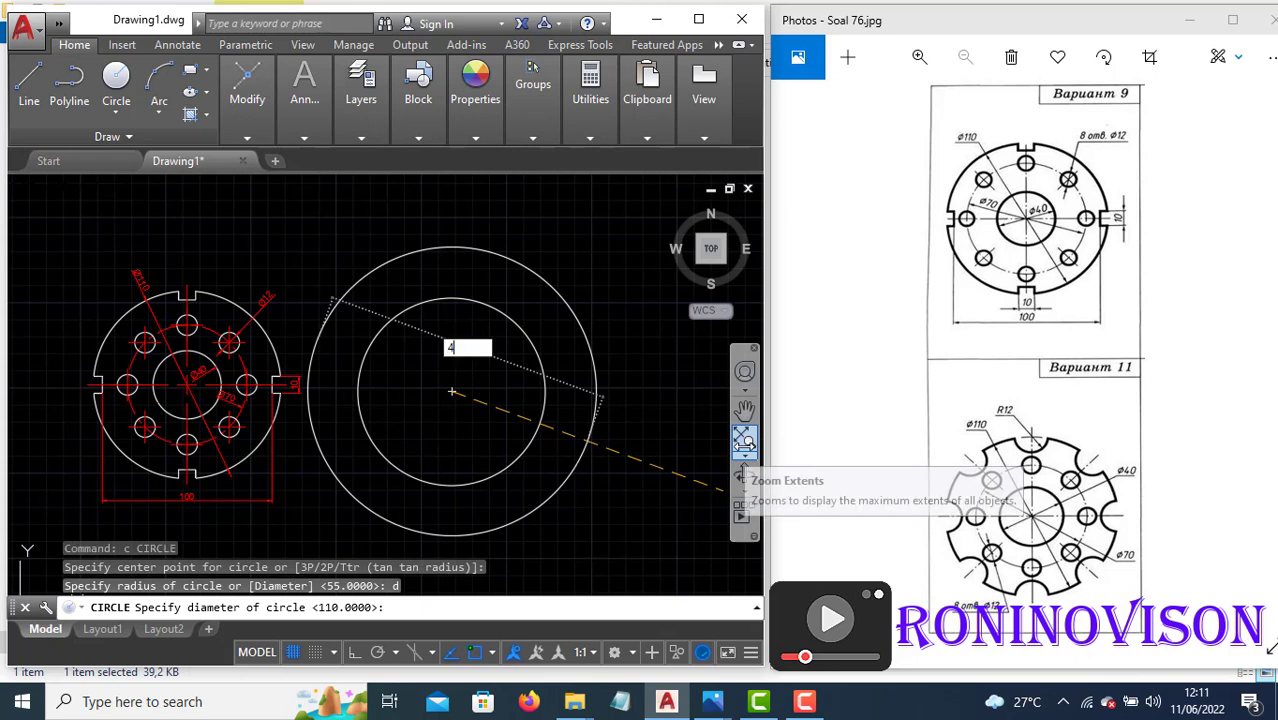
{"action": "key", "text": "Return"}
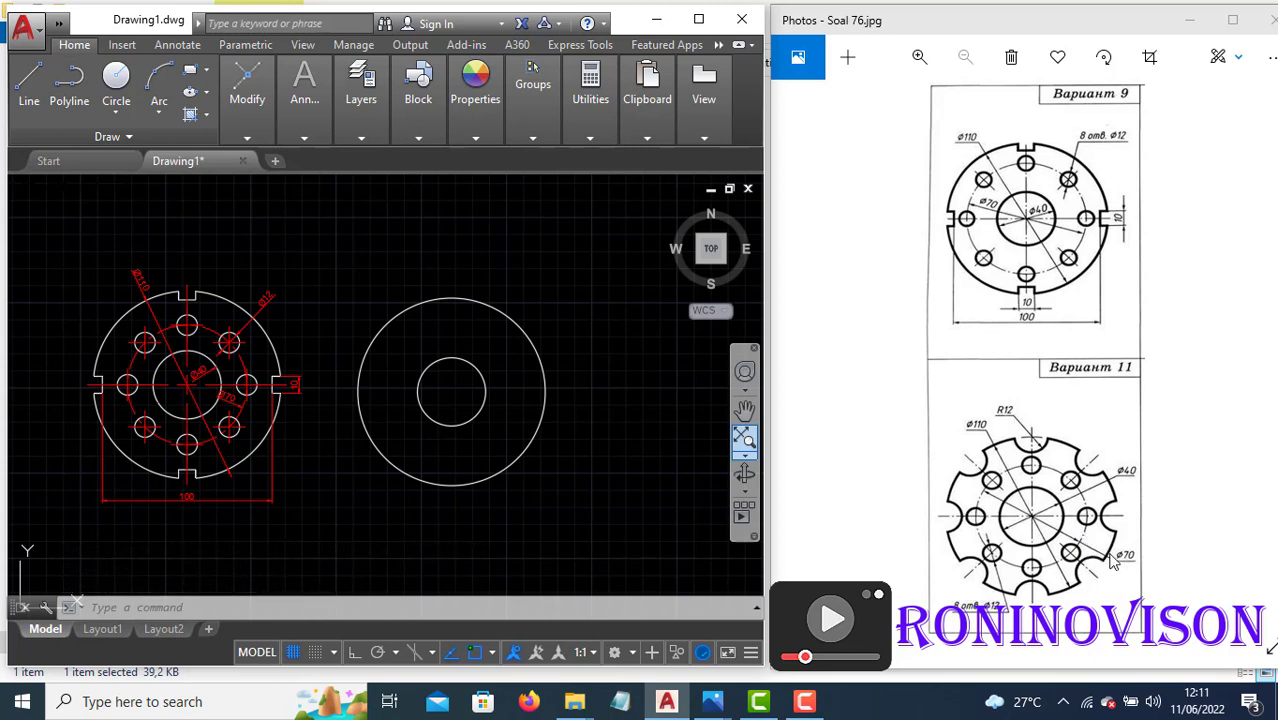
- Draw the hole pitch circle with a diameter of 70 at the new plate's centre
{"action": "type", "text": "c"}
{"action": "key", "text": "Return"}
{"action": "left_click", "coordinate": [452, 391]}
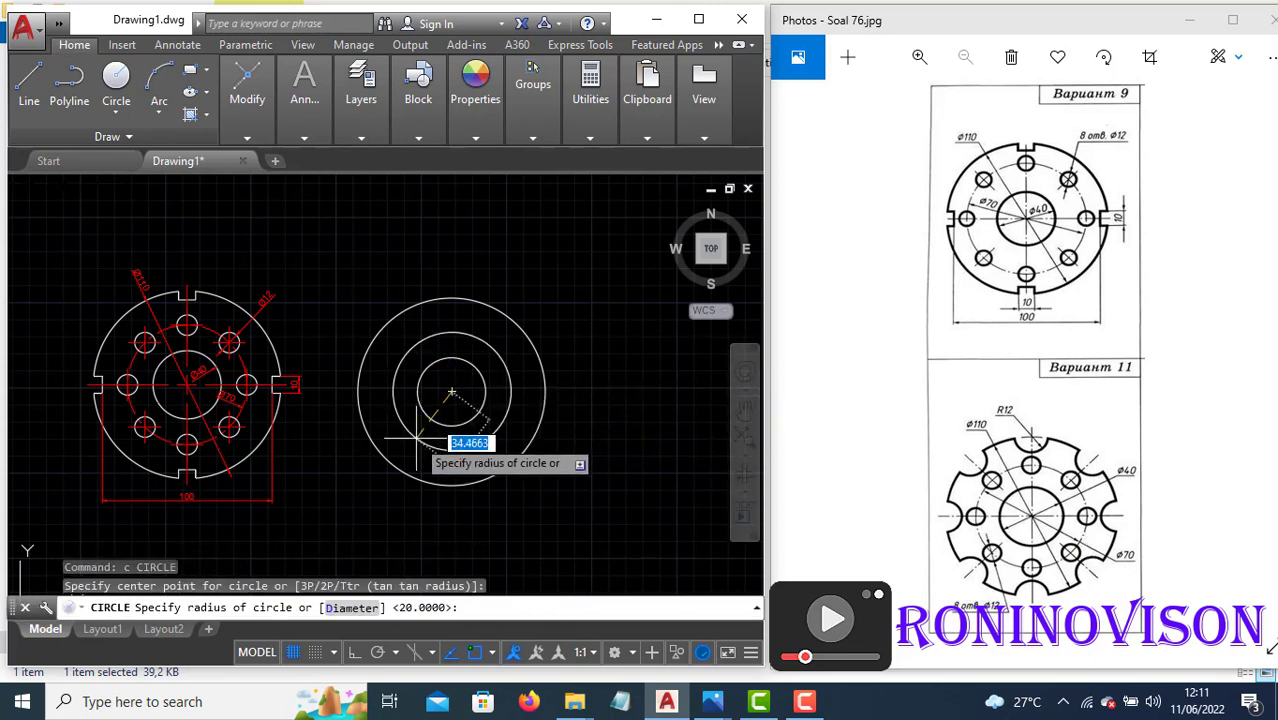
{"action": "type", "text": "d"}
{"action": "key", "text": "Return"}
{"action": "type", "text": "70"}
{"action": "key", "text": "Return"}
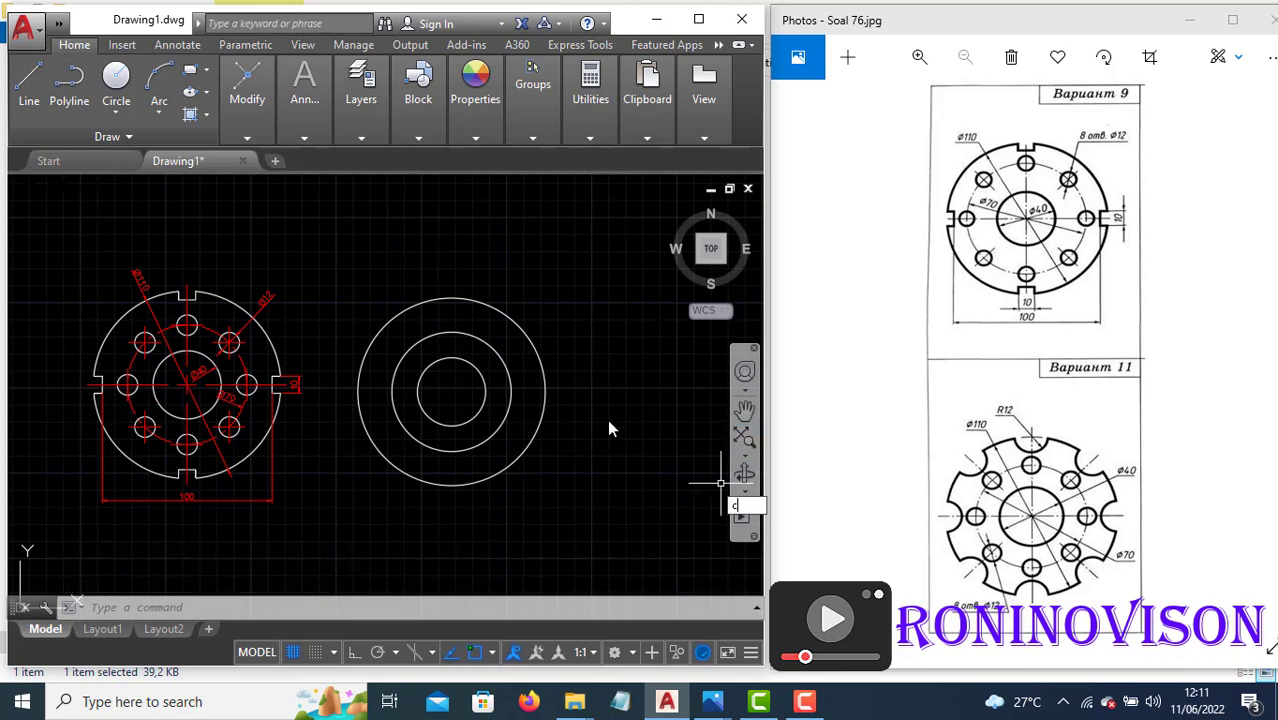
- Draw a hole circle with a diameter of 12 centred on the top quadrant of the 70 diameter pitch circle
{"action": "key", "text": "Return"}
{"action": "left_click", "coordinate": [451, 391]}
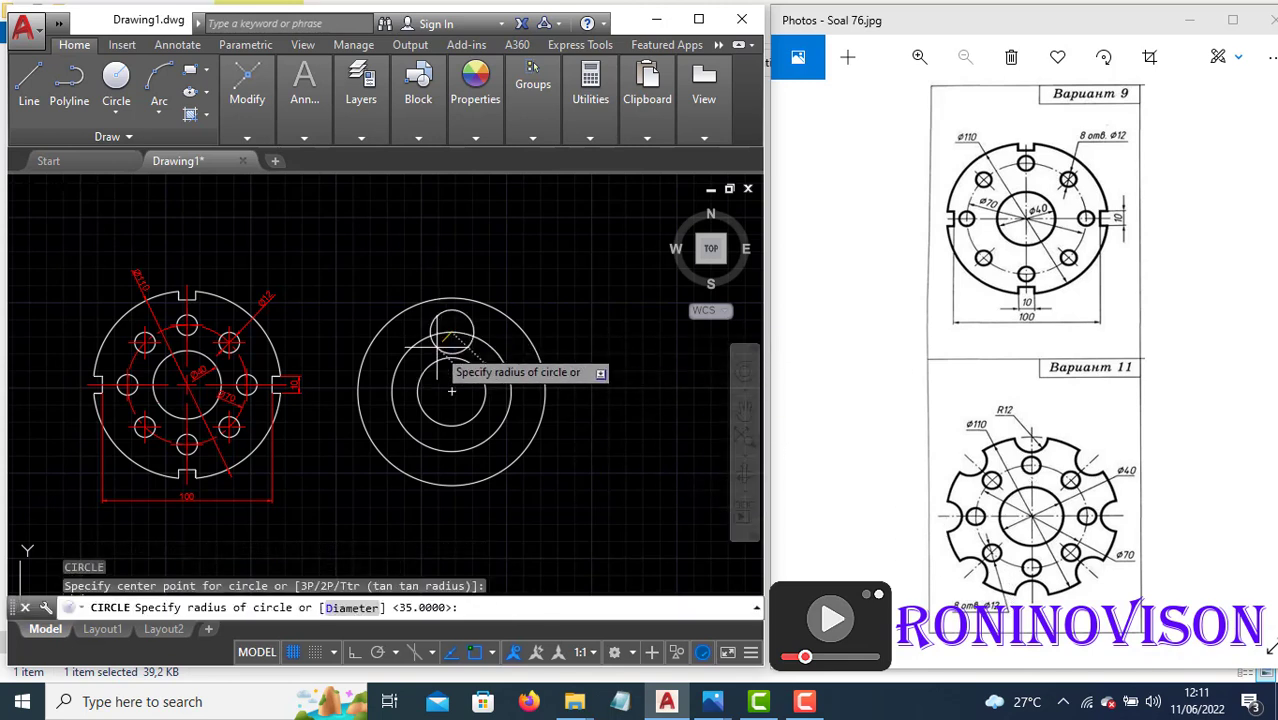
{"action": "type", "text": "d"}
{"action": "key", "text": "Return"}
{"action": "type", "text": "12"}
{"action": "key", "text": "Return"}
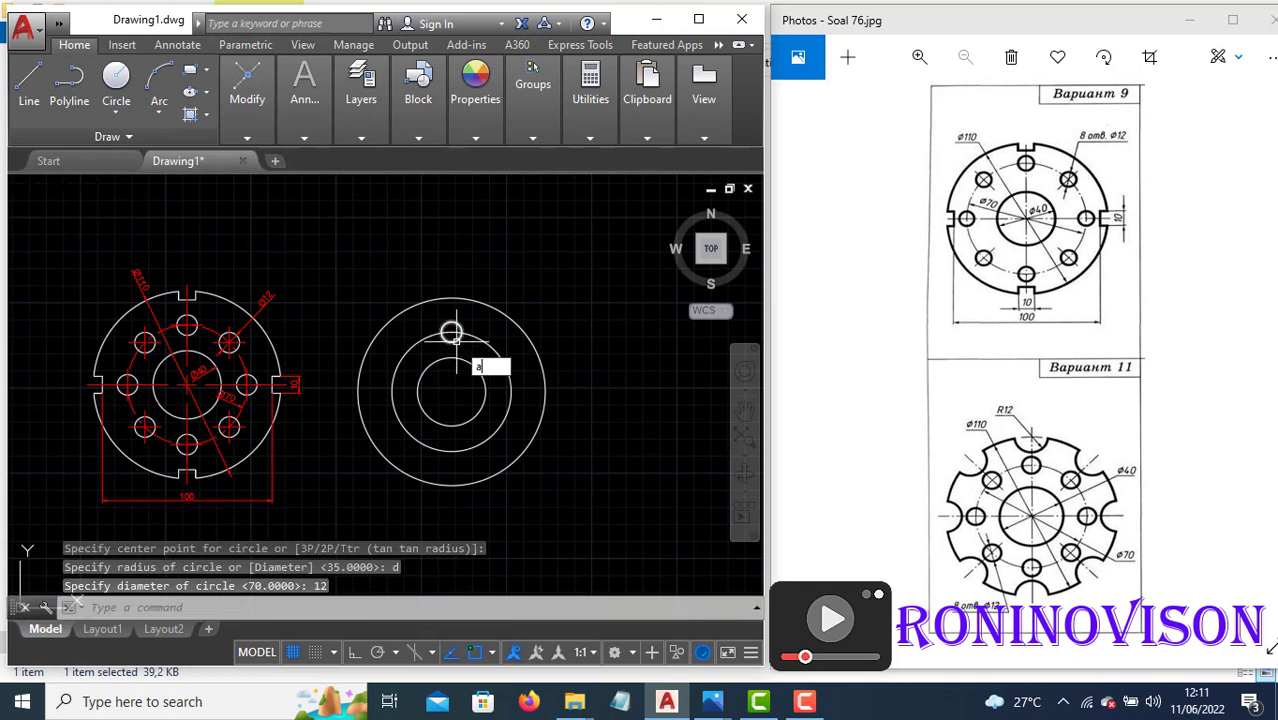
- Create a polar array of the 12 diameter hole around the plate's centre with 8 items over 360 degrees
{"action": "type", "text": "arra"}
{"action": "key", "text": "Down"}
{"action": "key", "text": "Return"}
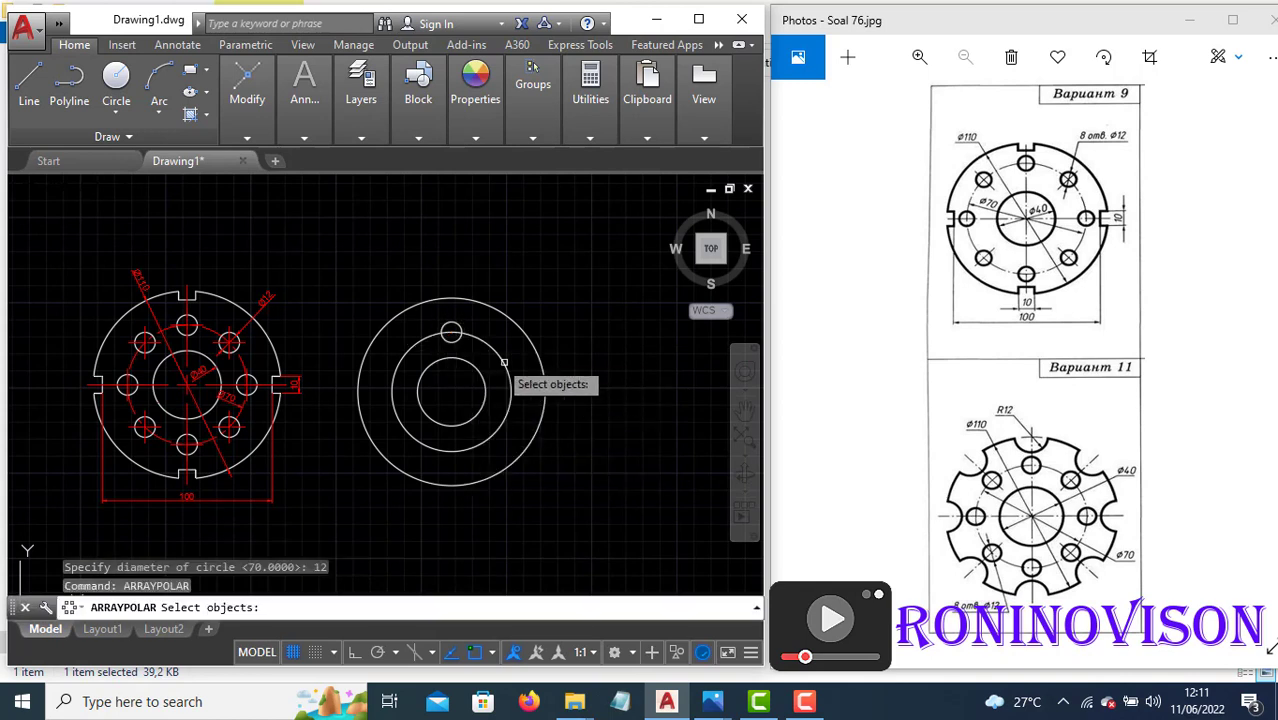
{"action": "left_click", "coordinate": [451, 331]}
{"action": "key", "text": "Return"}
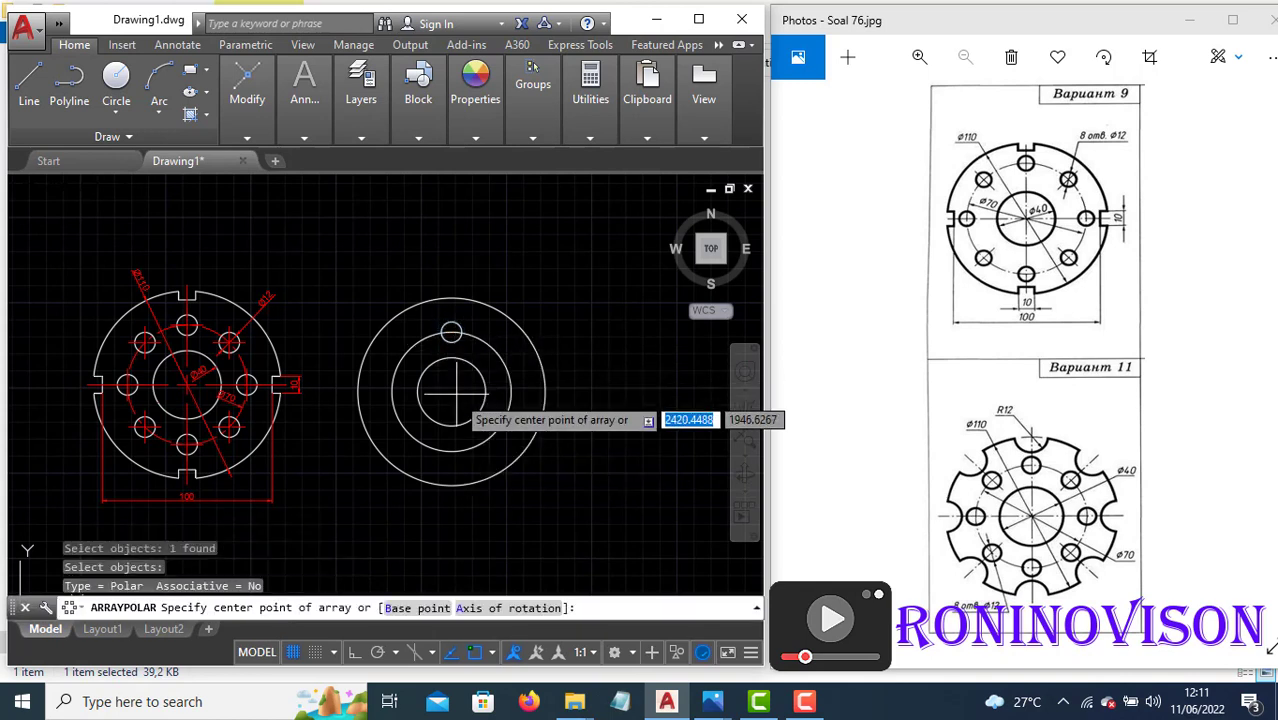
{"action": "left_click", "coordinate": [451, 391]}
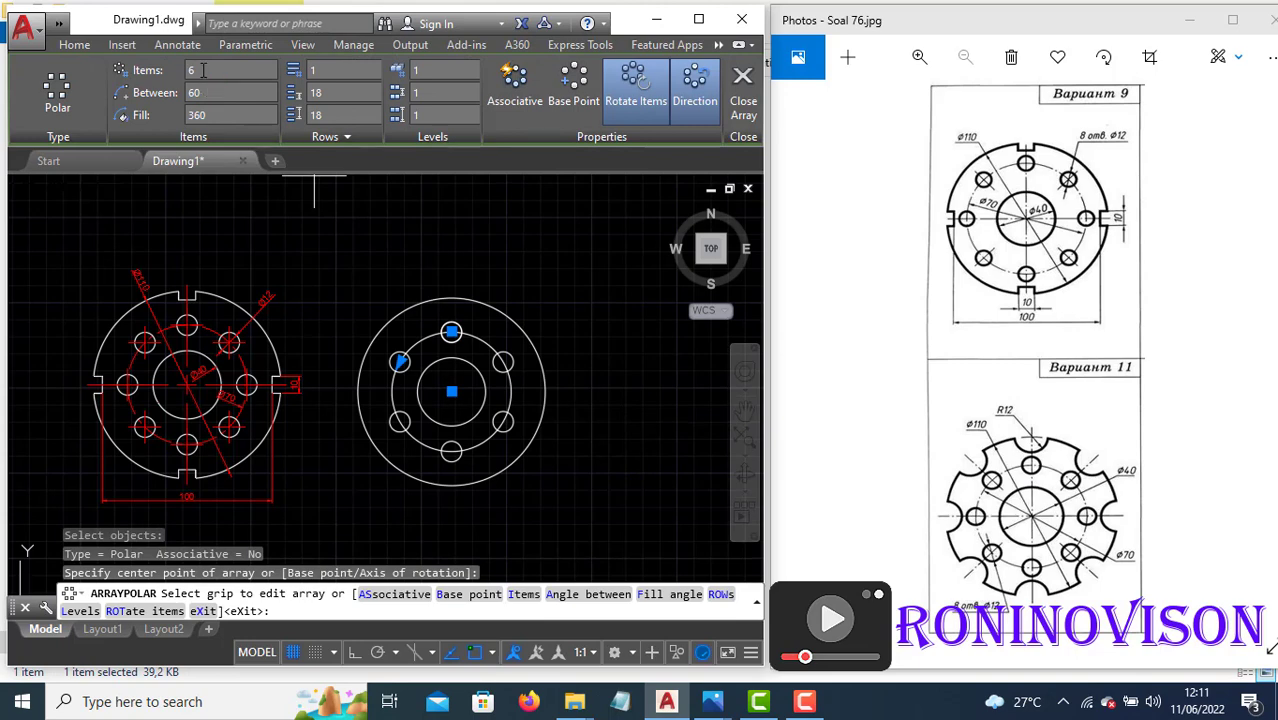
{"action": "key", "text": "Return"}
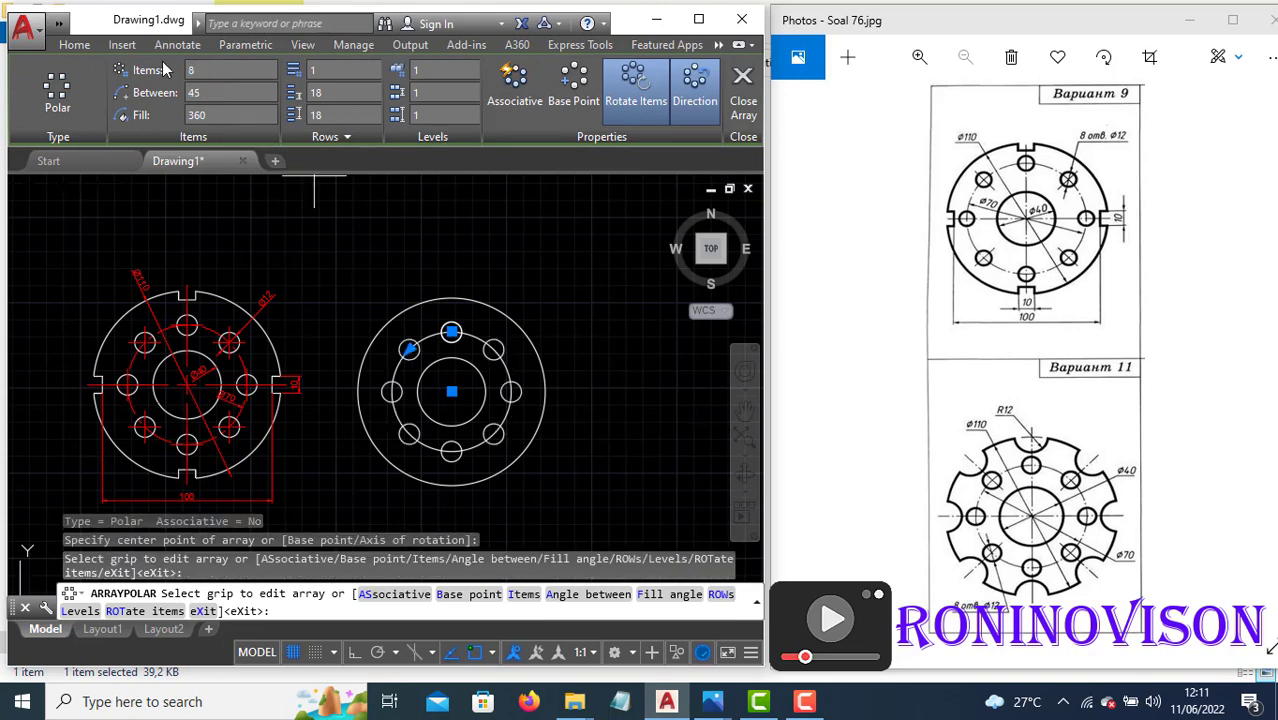
{"action": "key", "text": "Return"}
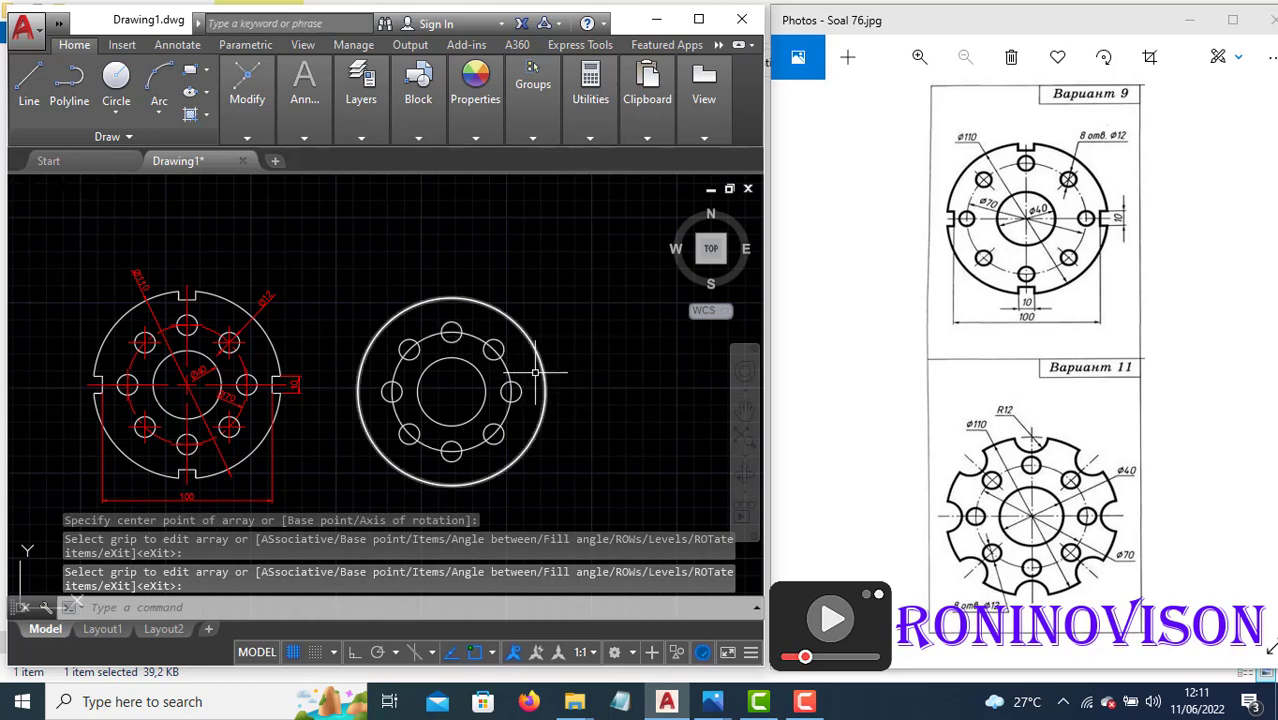
- Set the 70 diameter pitch circle's linetype to CENTER2 and its colour to red
{"action": "left_click", "coordinate": [470, 345]}
{"action": "left_click", "coordinate": [468, 324]}
{"action": "left_click", "coordinate": [477, 140]}
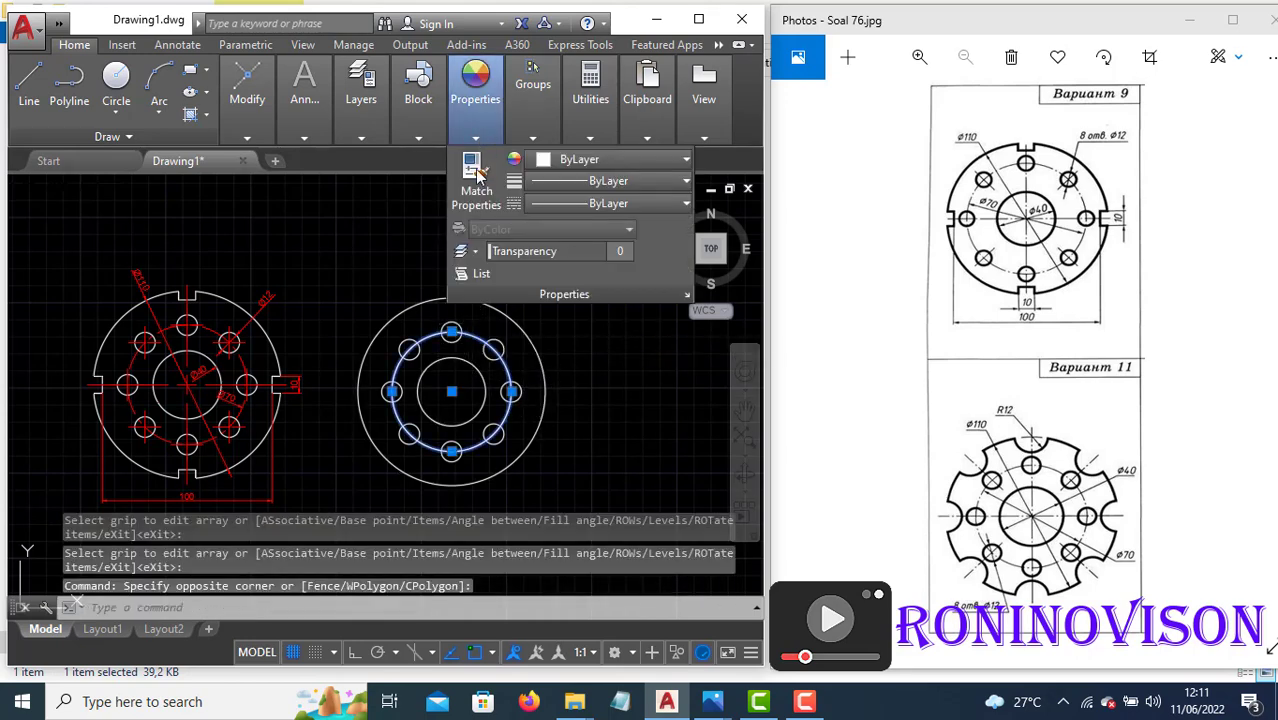
{"action": "left_click", "coordinate": [552, 204]}
{"action": "left_click", "coordinate": [557, 275]}
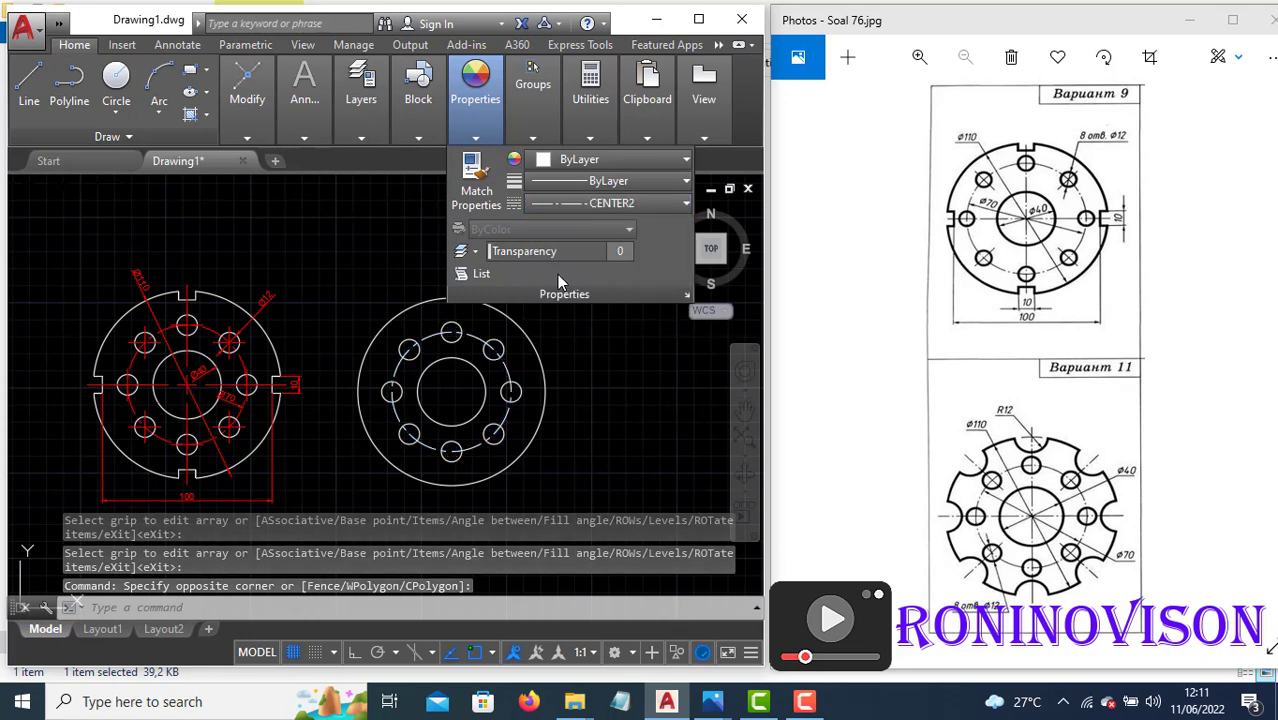
{"action": "left_click", "coordinate": [558, 159]}
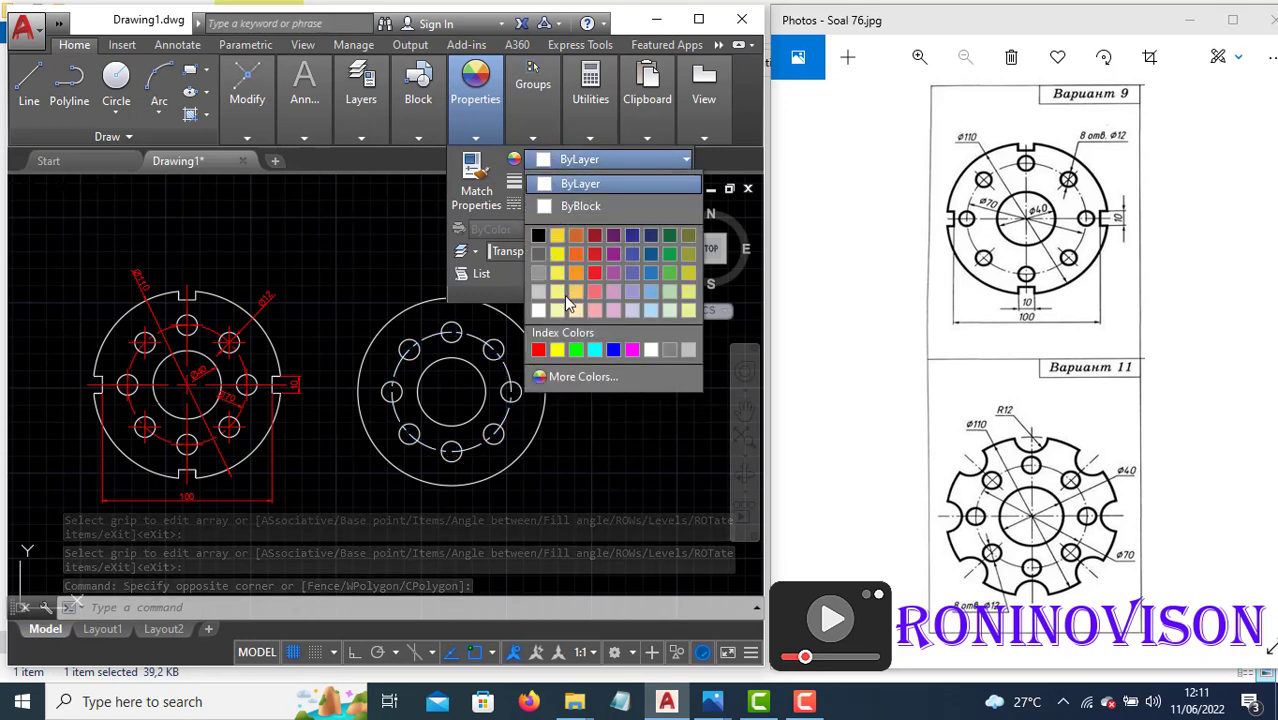
{"action": "left_click", "coordinate": [541, 342]}
{"action": "key", "text": "Escape"}
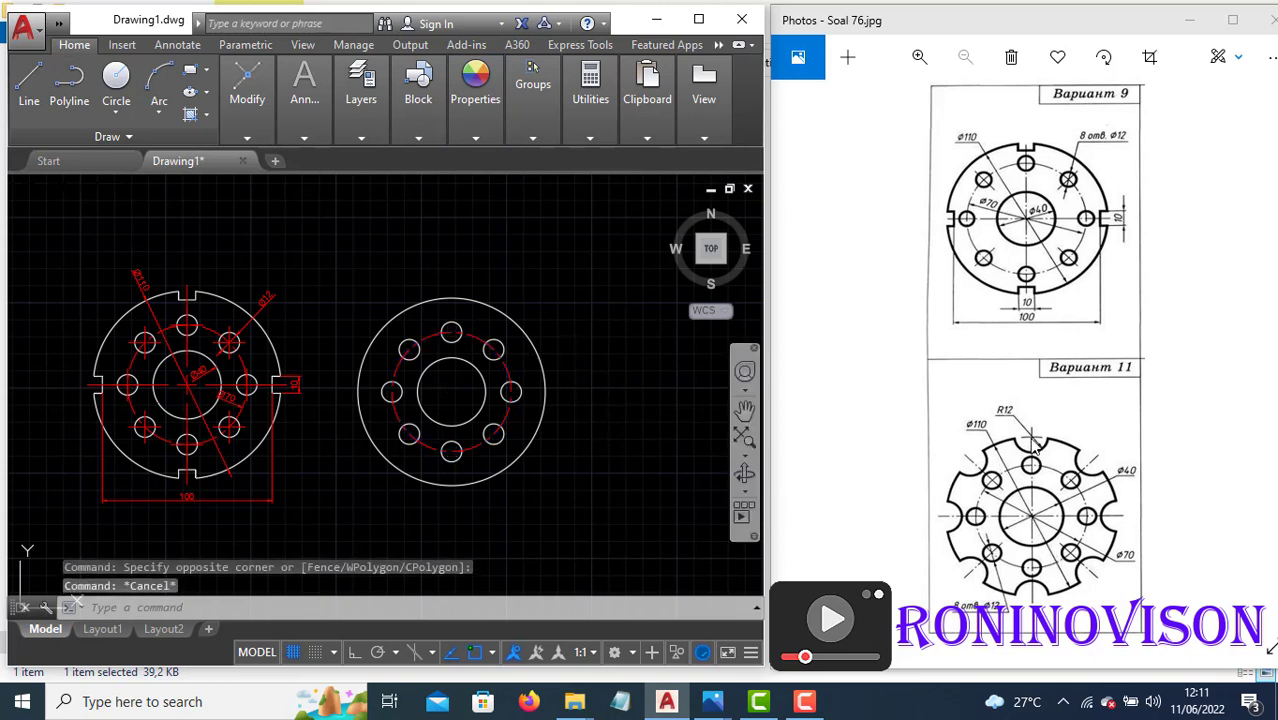
- Draw a circle with a radius of 12 centred on the top quadrant of the second plate's outer circle
{"action": "type", "text": "c"}
{"action": "key", "text": "Return"}
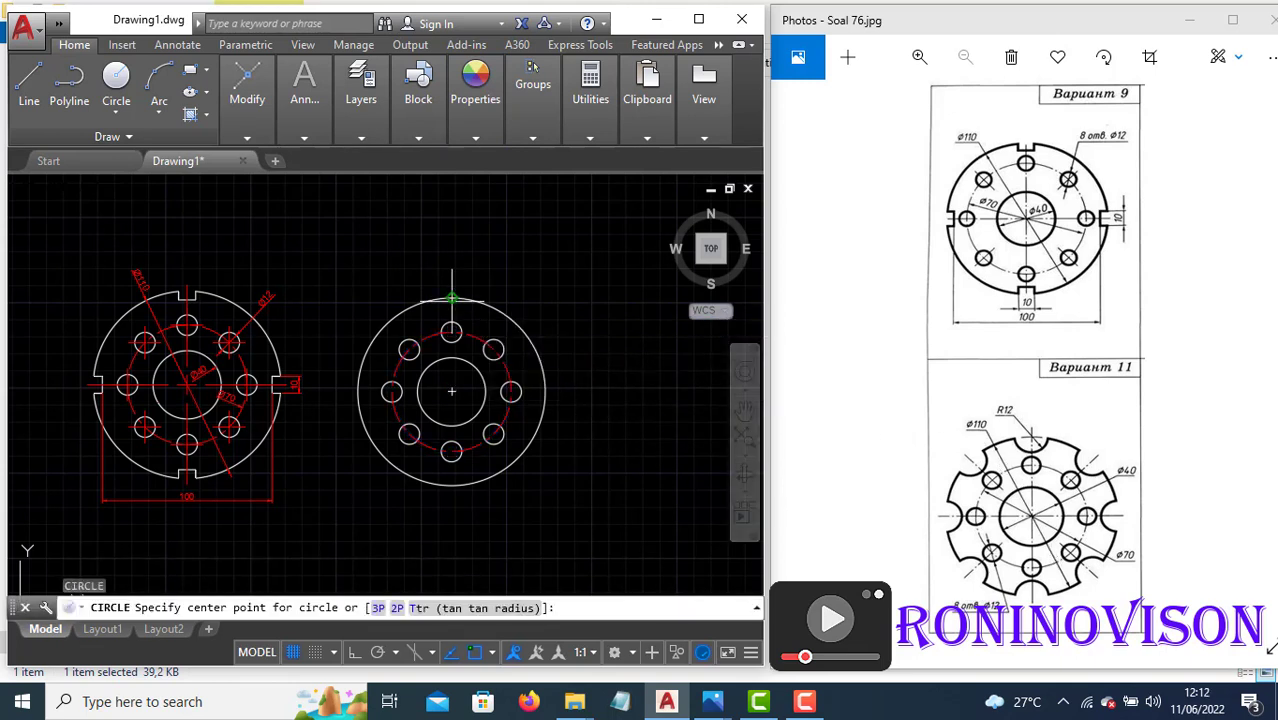
{"action": "left_click", "coordinate": [452, 297]}
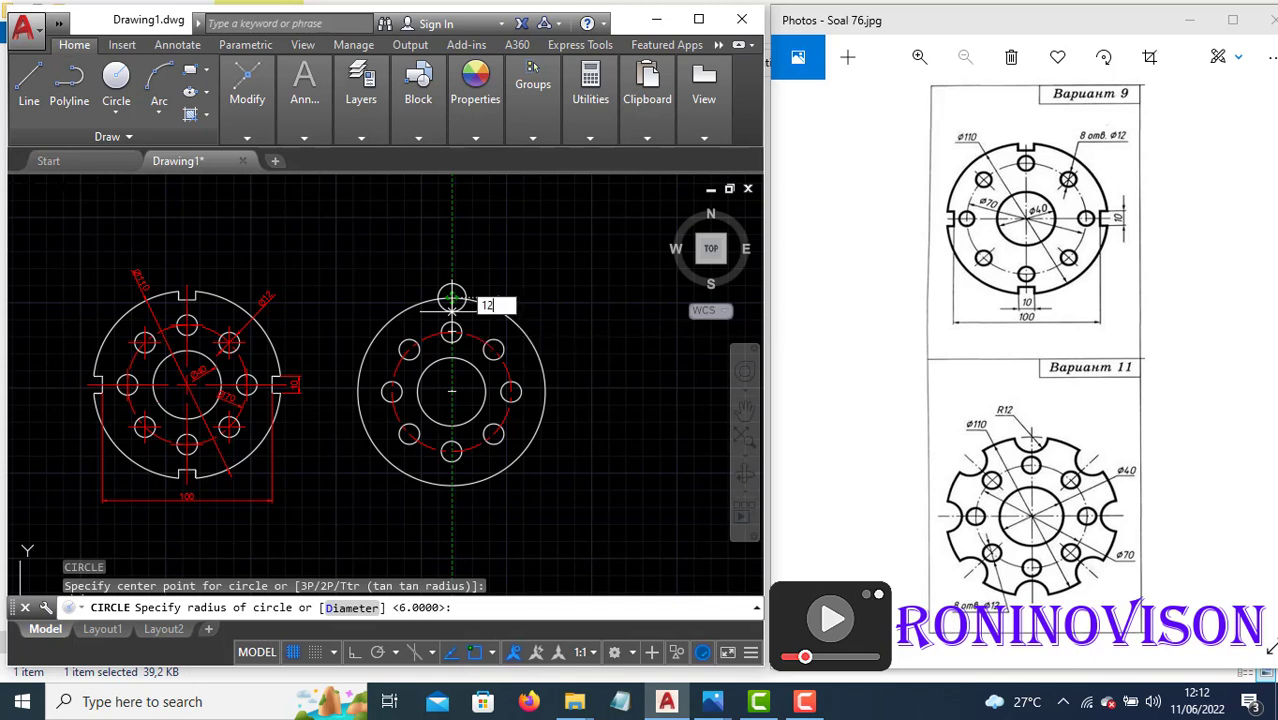
{"action": "type", "text": "12"}
{"action": "key", "text": "Return"}
- Trim the radius 12 circle outside the plate and the plate edge inside it to form the top notch
{"action": "type", "text": "tr"}
{"action": "key", "text": "Return"}
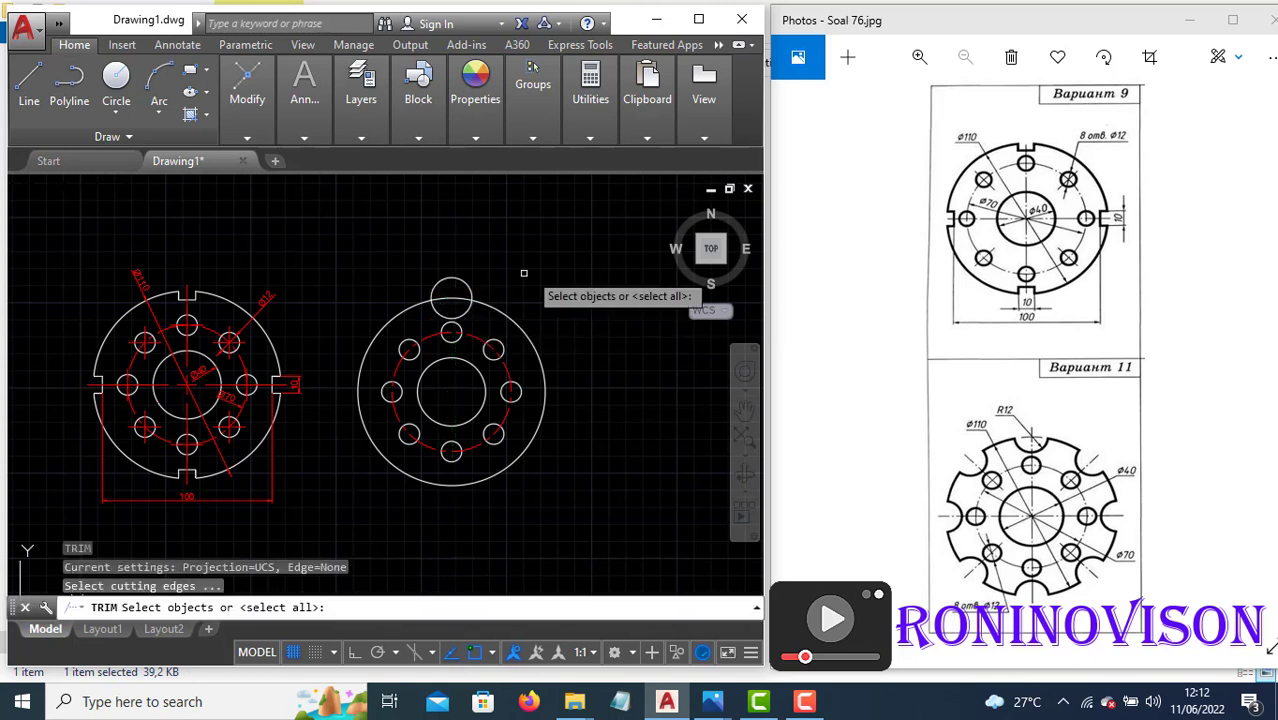
{"action": "key", "text": "Return"}
{"action": "left_click", "coordinate": [452, 282]}
{"action": "left_click", "coordinate": [455, 298]}
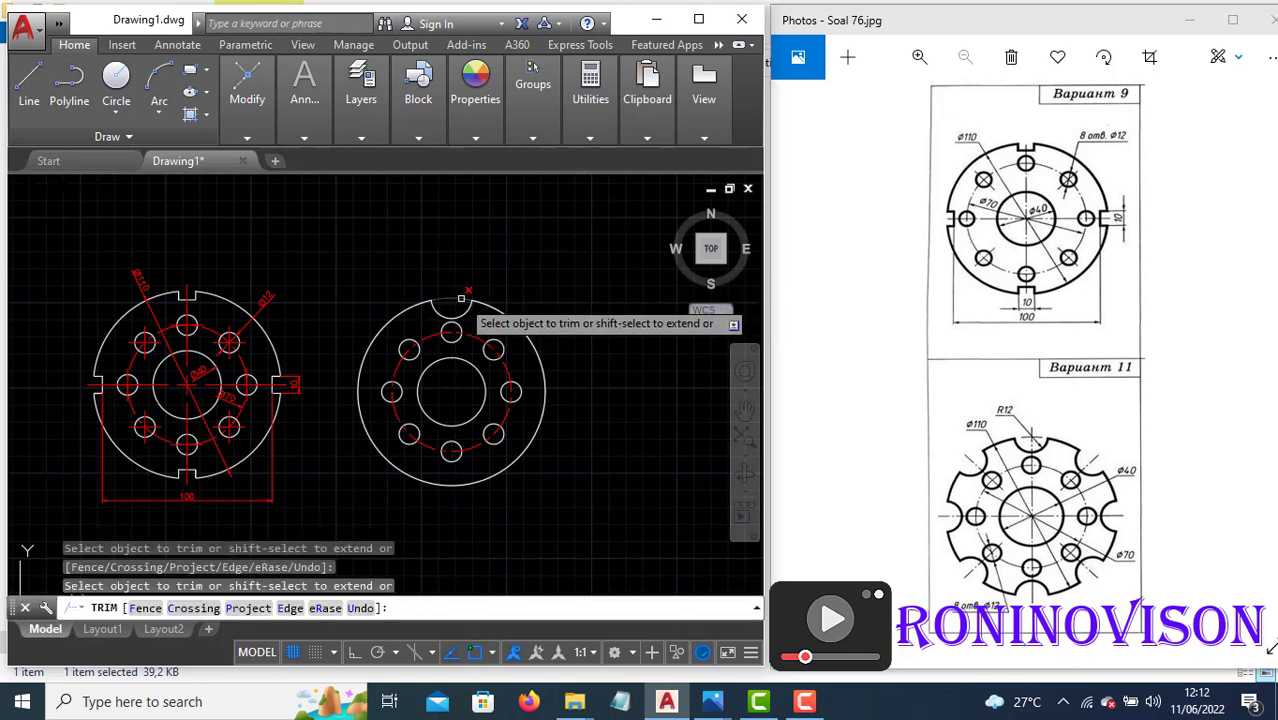
{"action": "key", "text": "Escape"}
- Create a polar array of the notch arc around the plate's centre with 45 degrees between items over 360 degrees
{"action": "left_click", "coordinate": [465, 292]}
{"action": "left_click", "coordinate": [465, 306]}
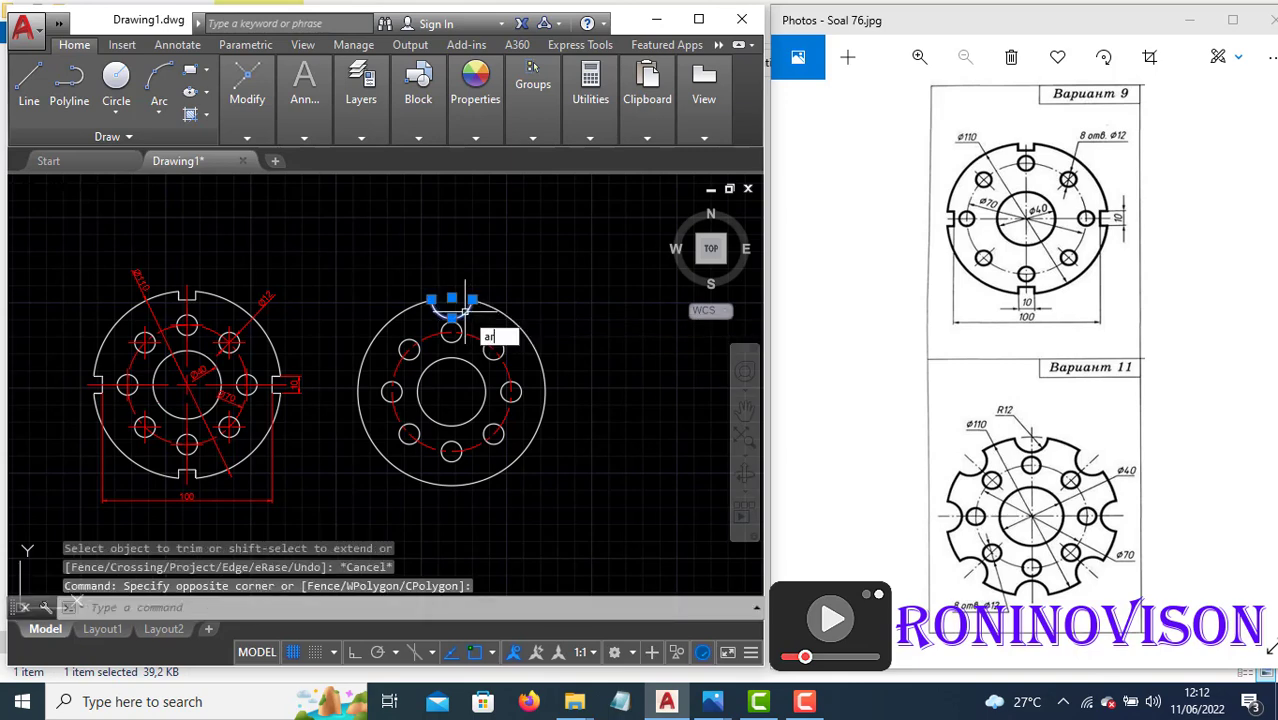
{"action": "left_click", "coordinate": [522, 356]}
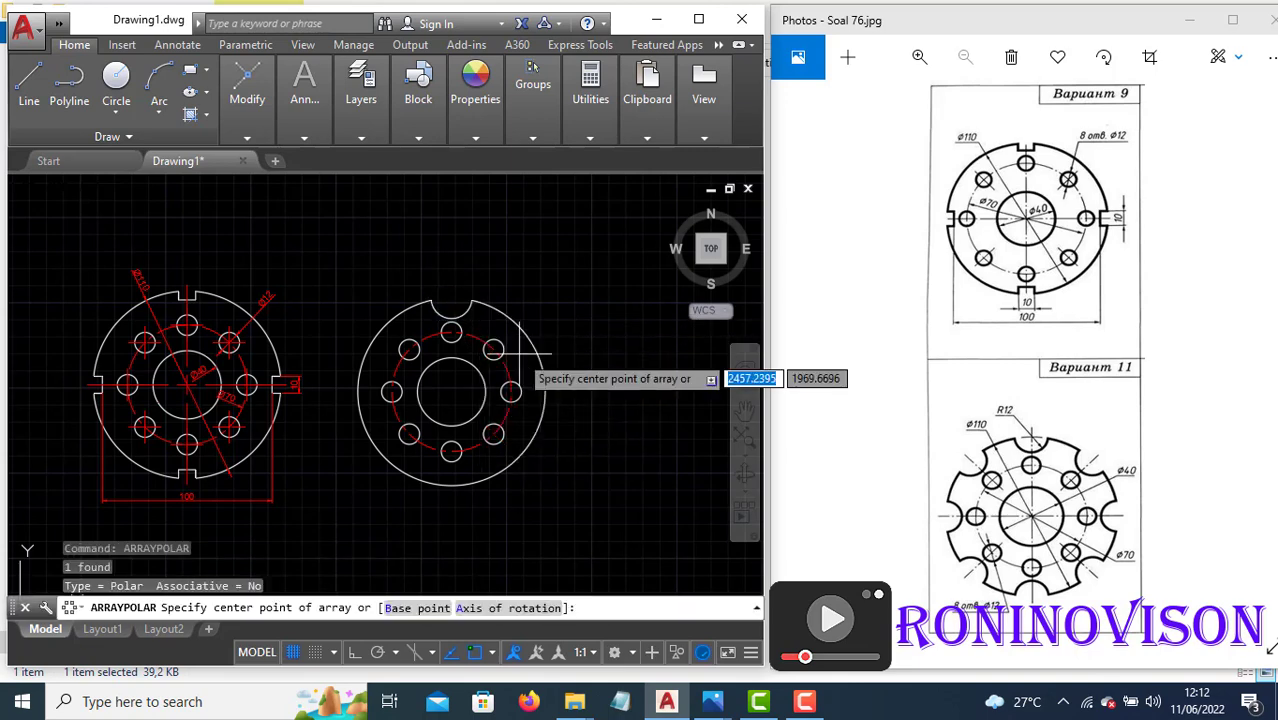
{"action": "left_click", "coordinate": [451, 391]}
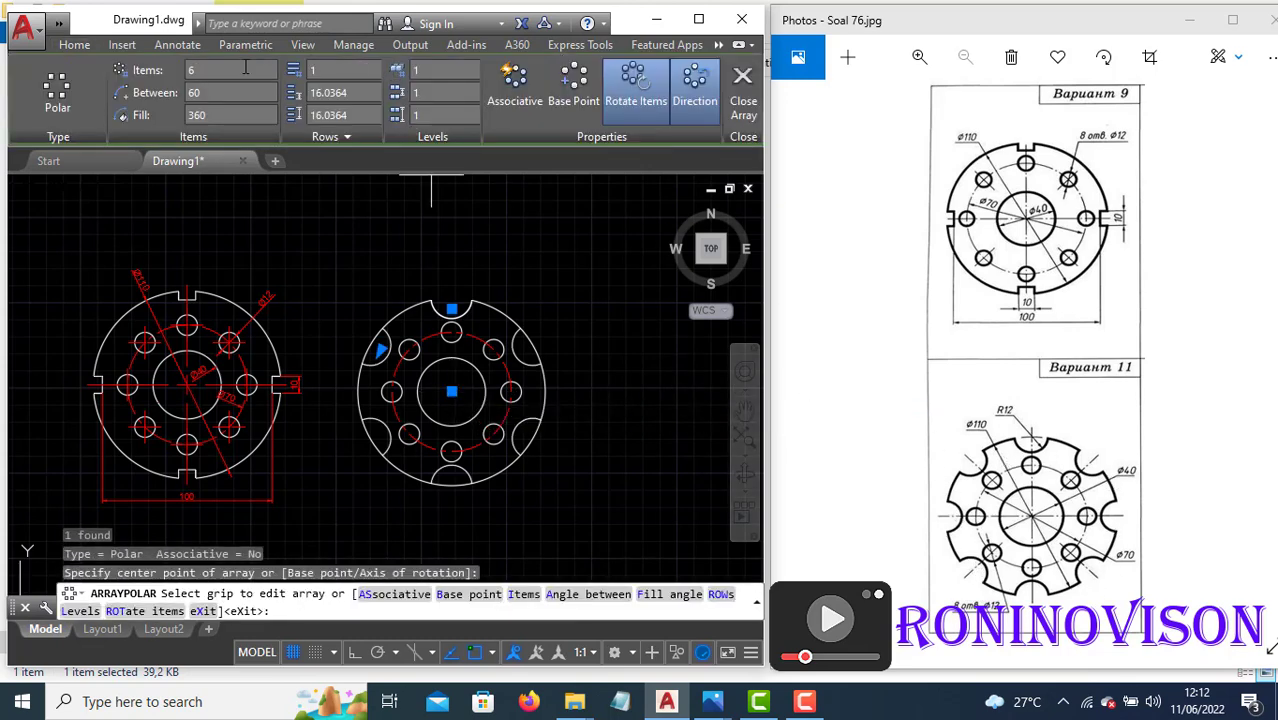
{"action": "type", "text": "45"}
{"action": "key", "text": "Return"}
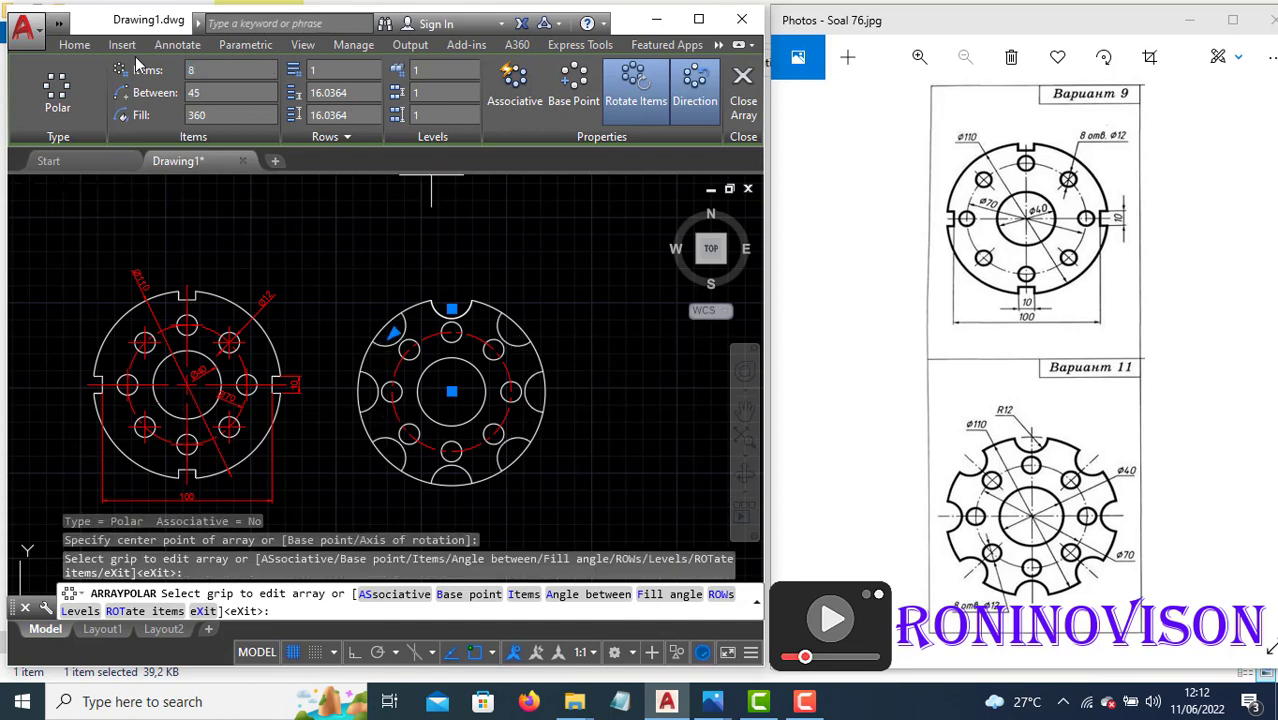
{"action": "key", "text": "Return"}
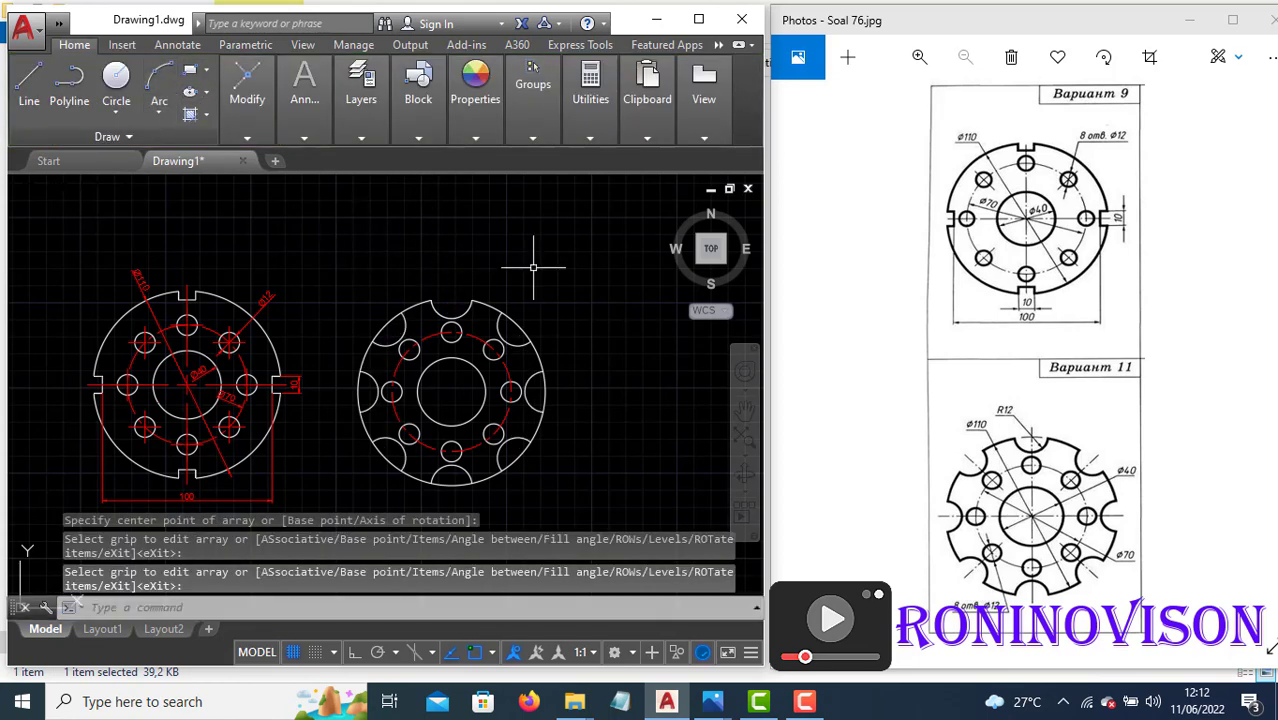
- Trim the outer circle inside the seven remaining notch arcs to open all the notches
{"action": "type", "text": "tr"}
{"action": "key", "text": "Return"}
{"action": "key", "text": "Return"}
{"action": "left_click", "coordinate": [522, 330]}
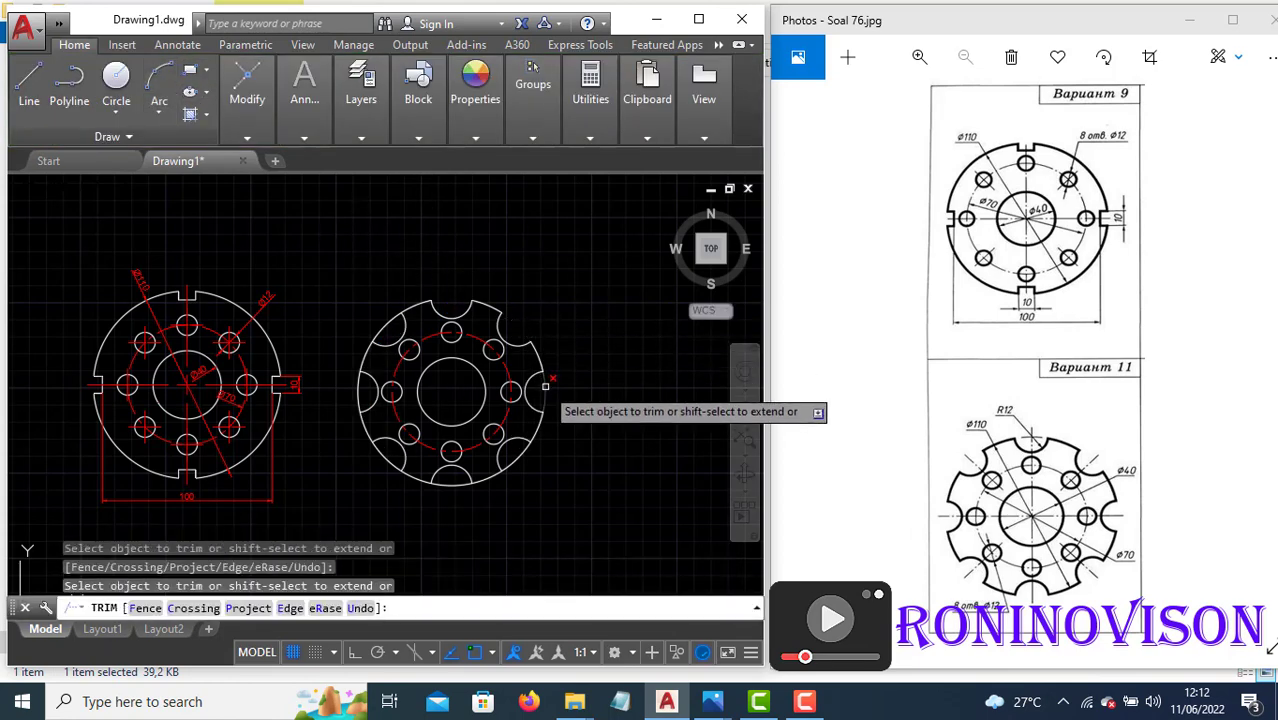
{"action": "left_click", "coordinate": [543, 388]}
{"action": "left_click", "coordinate": [515, 463]}
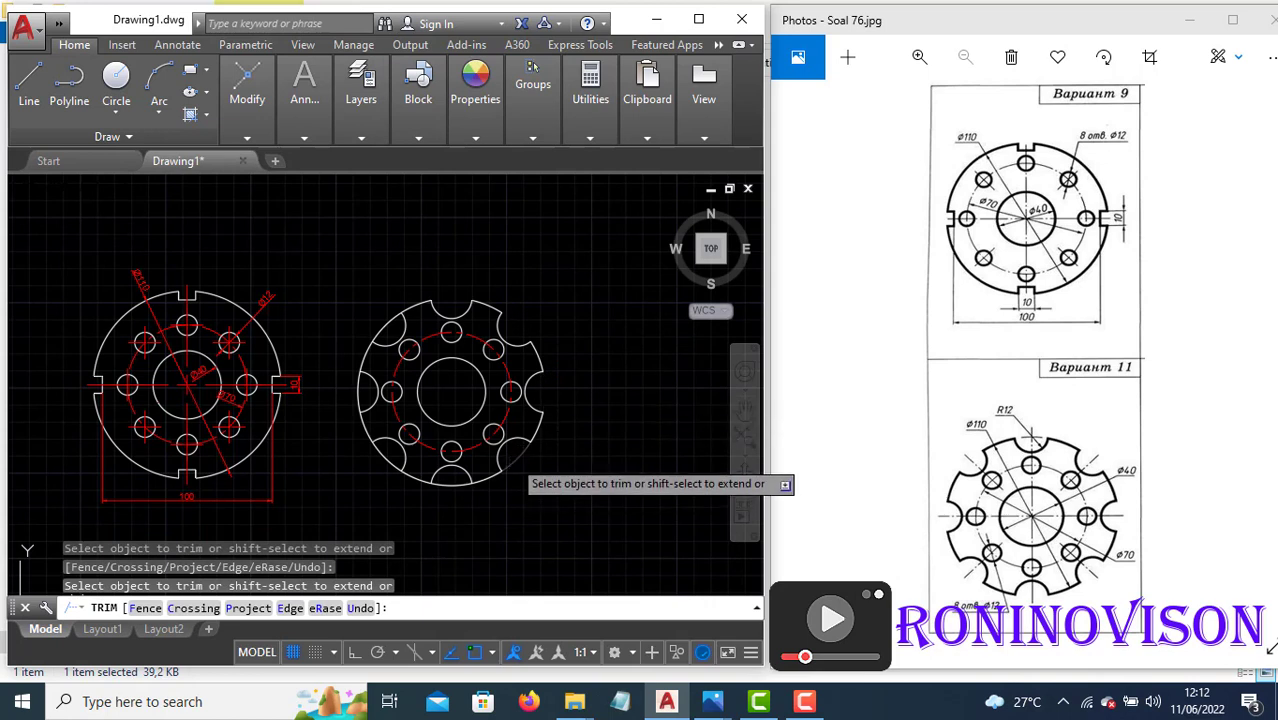
{"action": "left_click", "coordinate": [428, 467]}
{"action": "left_click", "coordinate": [390, 450]}
{"action": "left_click", "coordinate": [360, 392]}
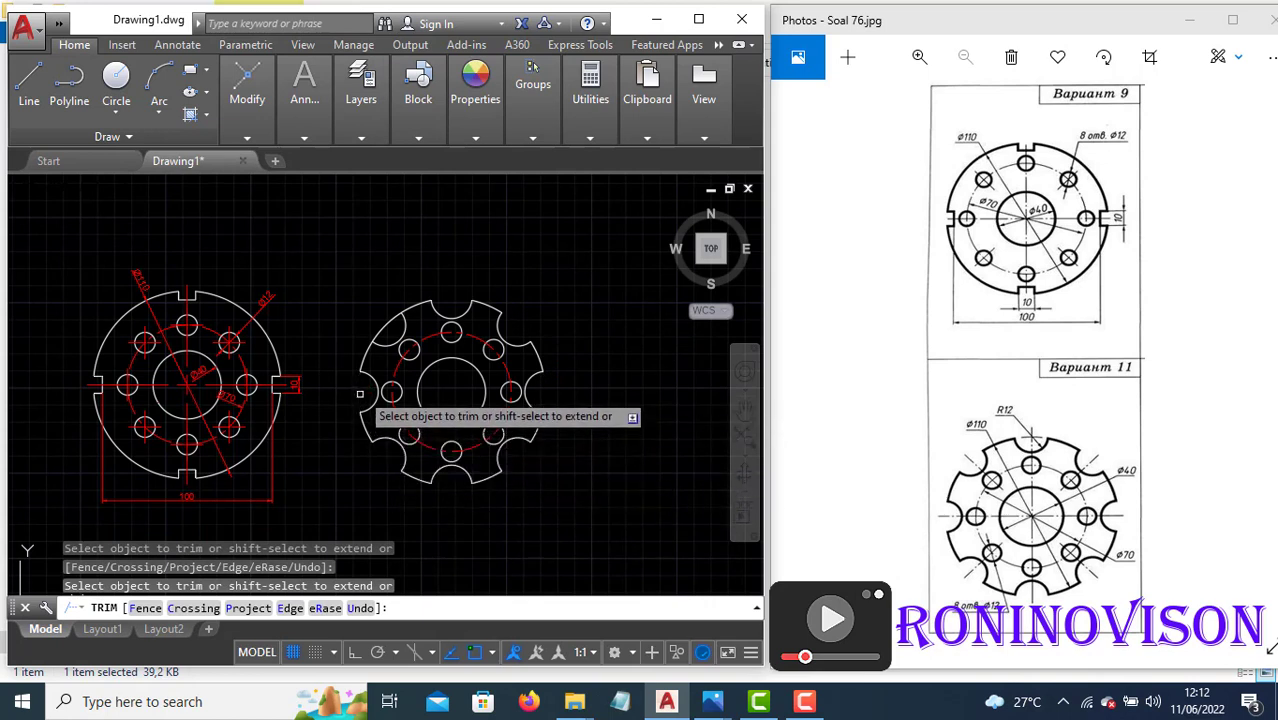
{"action": "left_click", "coordinate": [386, 330]}
{"action": "left_click", "coordinate": [380, 315]}
{"action": "key", "text": "Escape"}
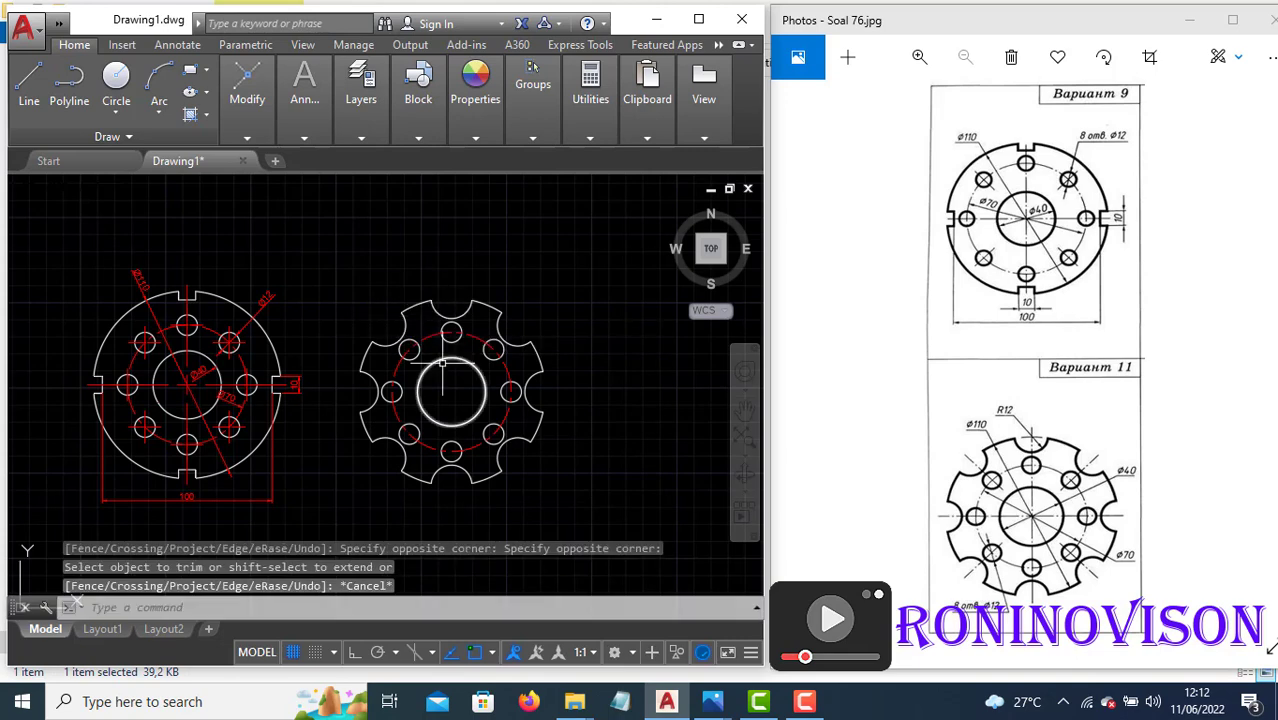
- Add centre marks to the notched plate's outer edge and to its eight 12 diameter holes
{"action": "middle_click_drag", "start_coordinate": [454, 374], "coordinate": [501, 371]}
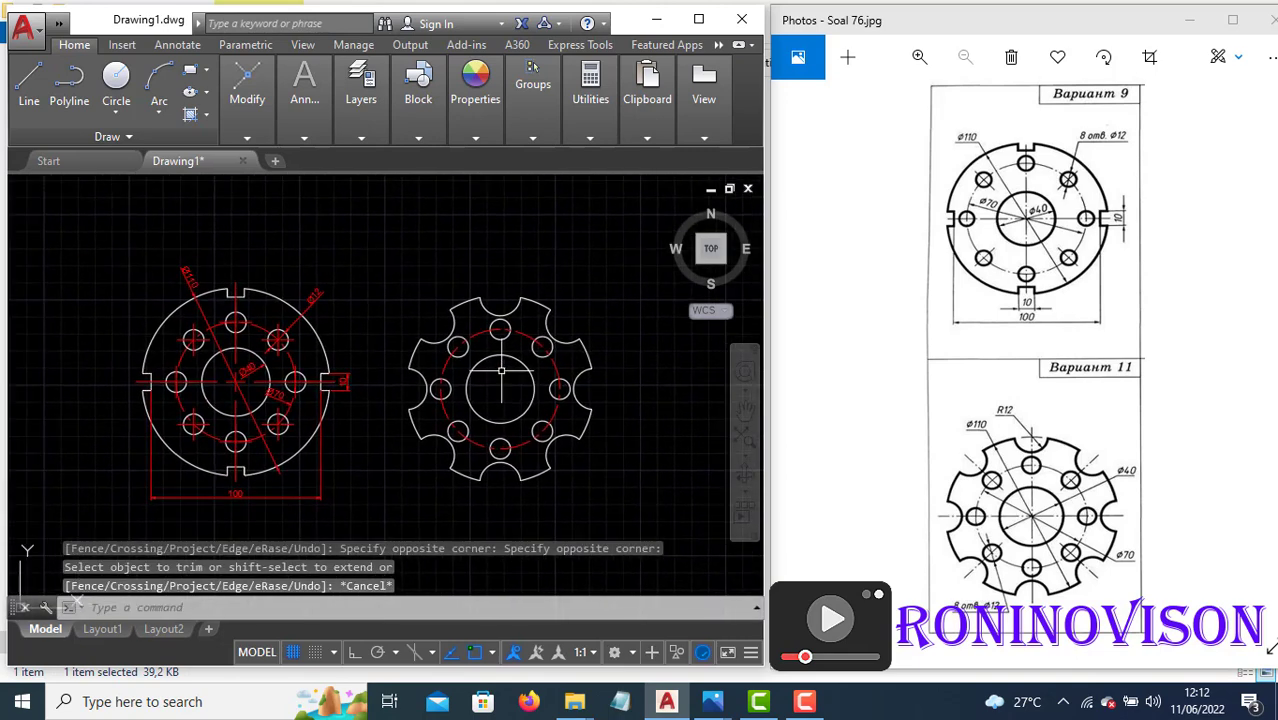
{"action": "left_click", "coordinate": [247, 88]}
{"action": "left_click", "coordinate": [179, 46]}
{"action": "left_click", "coordinate": [362, 140]}
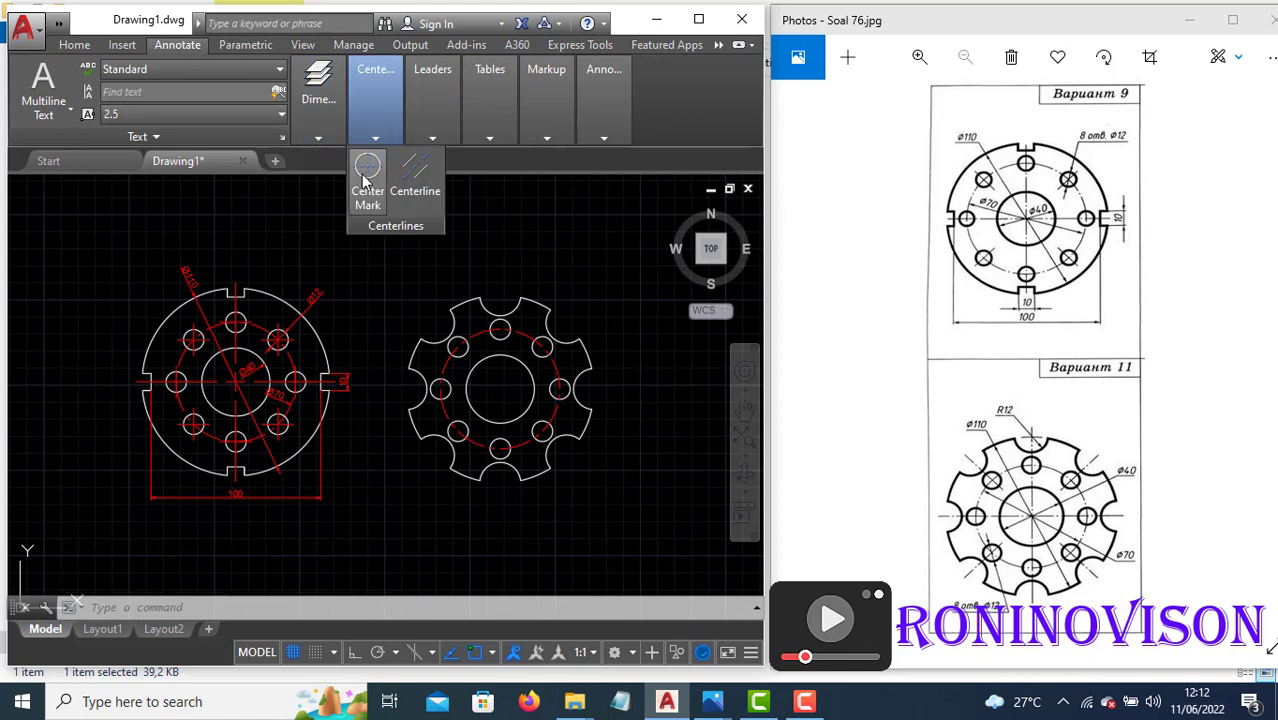
{"action": "left_click", "coordinate": [366, 180]}
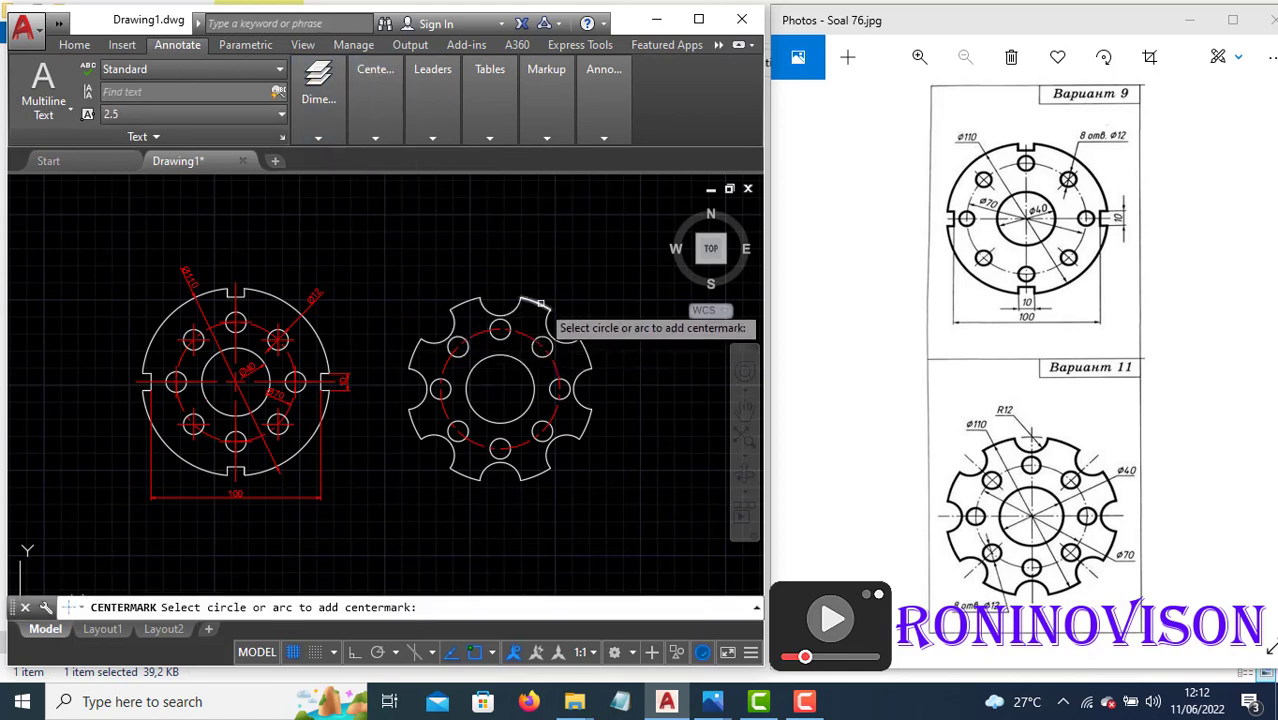
{"action": "left_click", "coordinate": [541, 345]}
{"action": "left_click", "coordinate": [541, 345]}
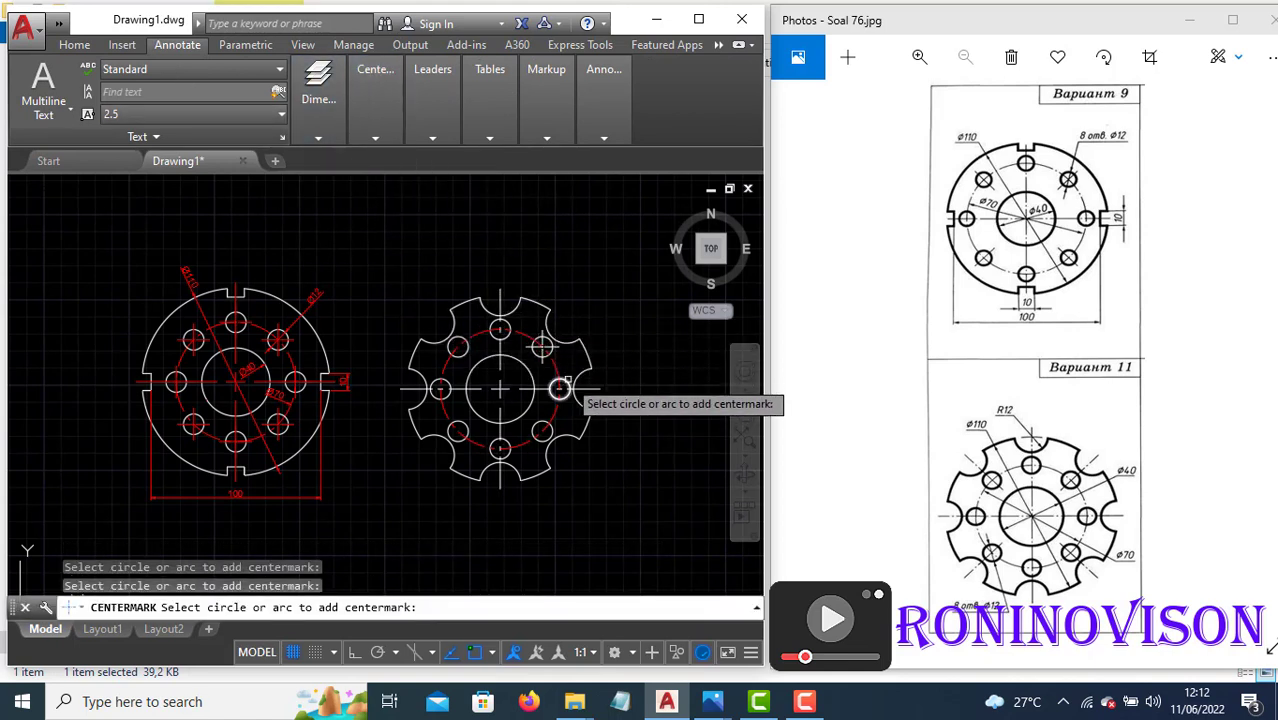
{"action": "left_click", "coordinate": [559, 389]}
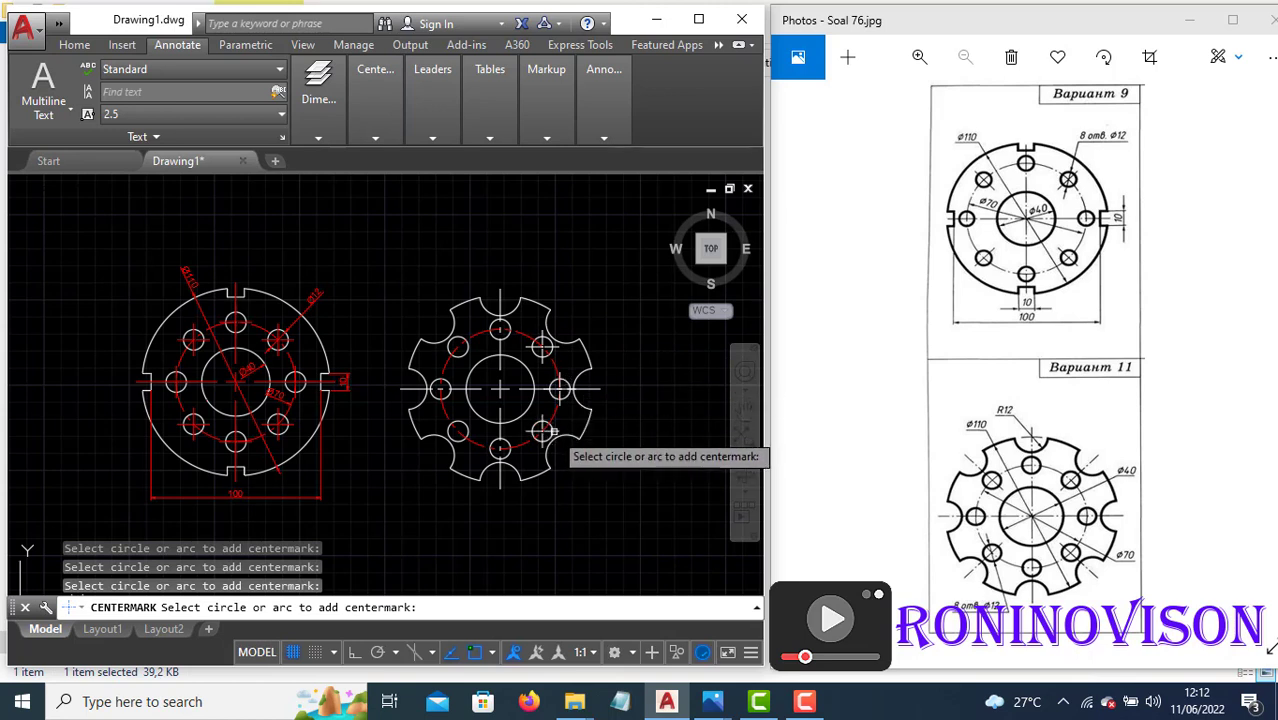
{"action": "left_click", "coordinate": [549, 431]}
{"action": "left_click", "coordinate": [500, 449]}
{"action": "left_click", "coordinate": [455, 428]}
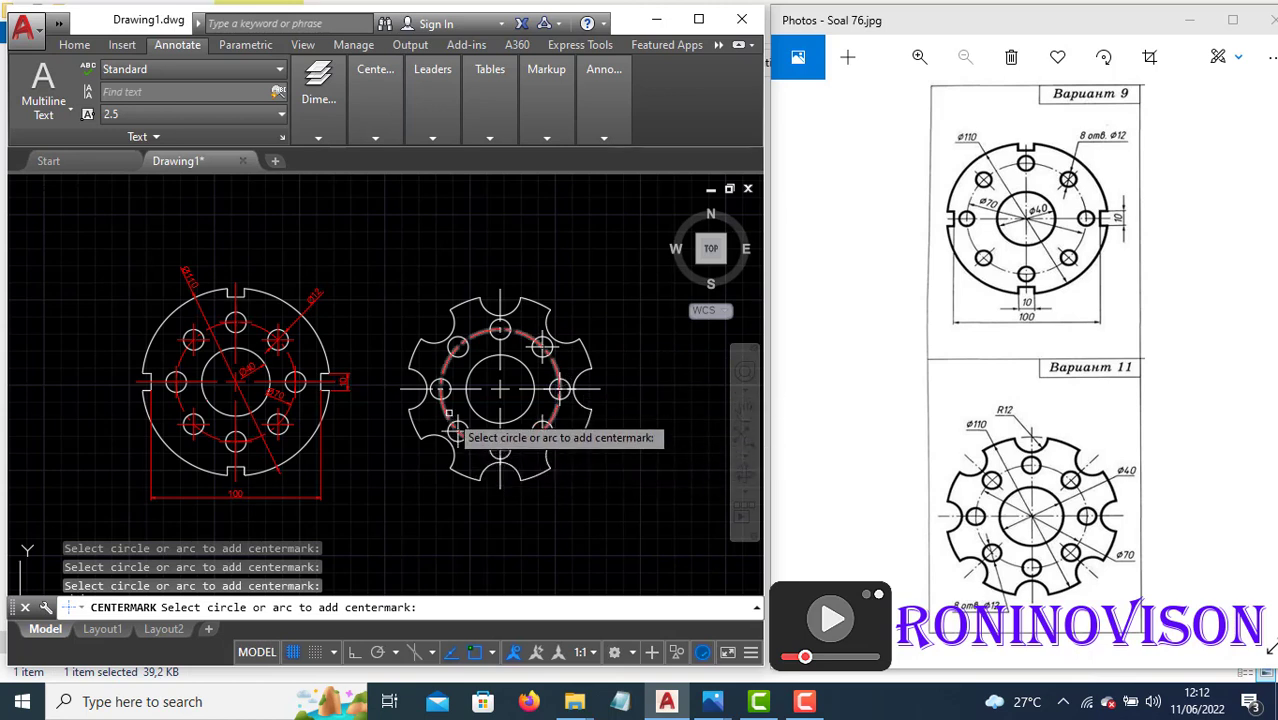
{"action": "left_click", "coordinate": [434, 382]}
{"action": "left_click", "coordinate": [457, 347]}
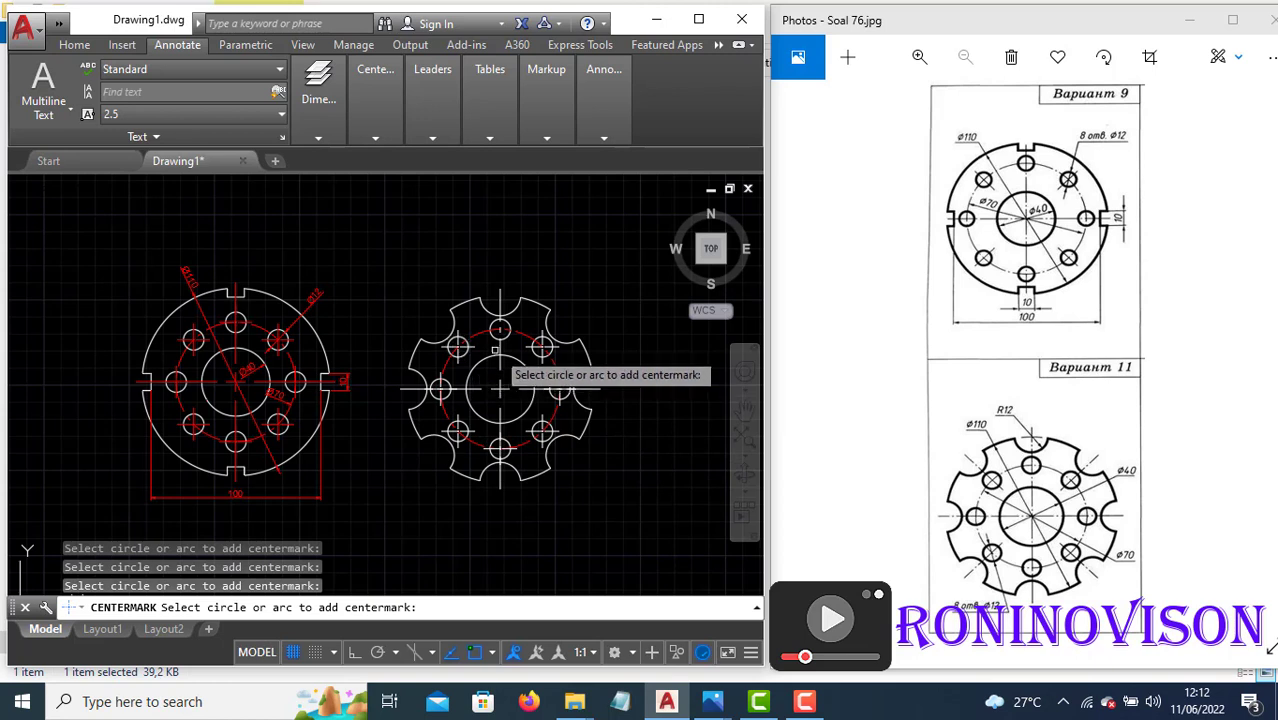
{"action": "left_click", "coordinate": [500, 329]}
{"action": "key", "text": "Escape"}
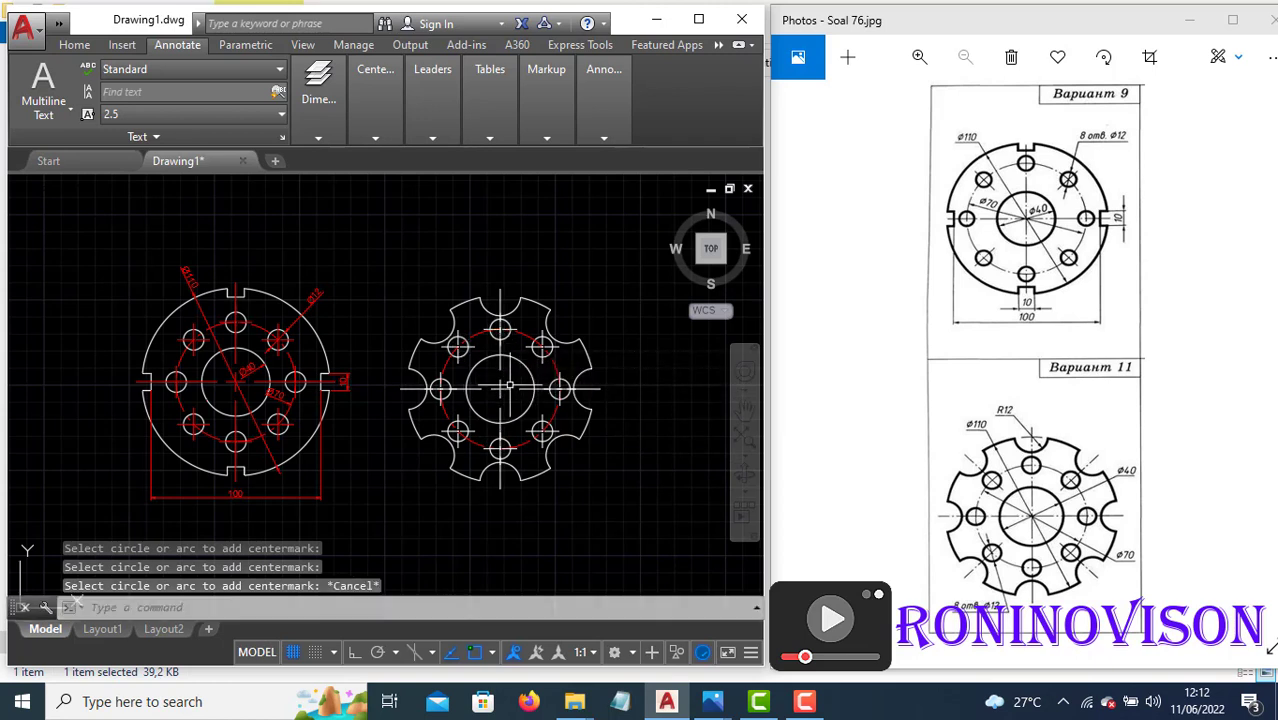
- Set the colour of the notched plate's large central centre mark to red
{"action": "left_click", "coordinate": [504, 396]}
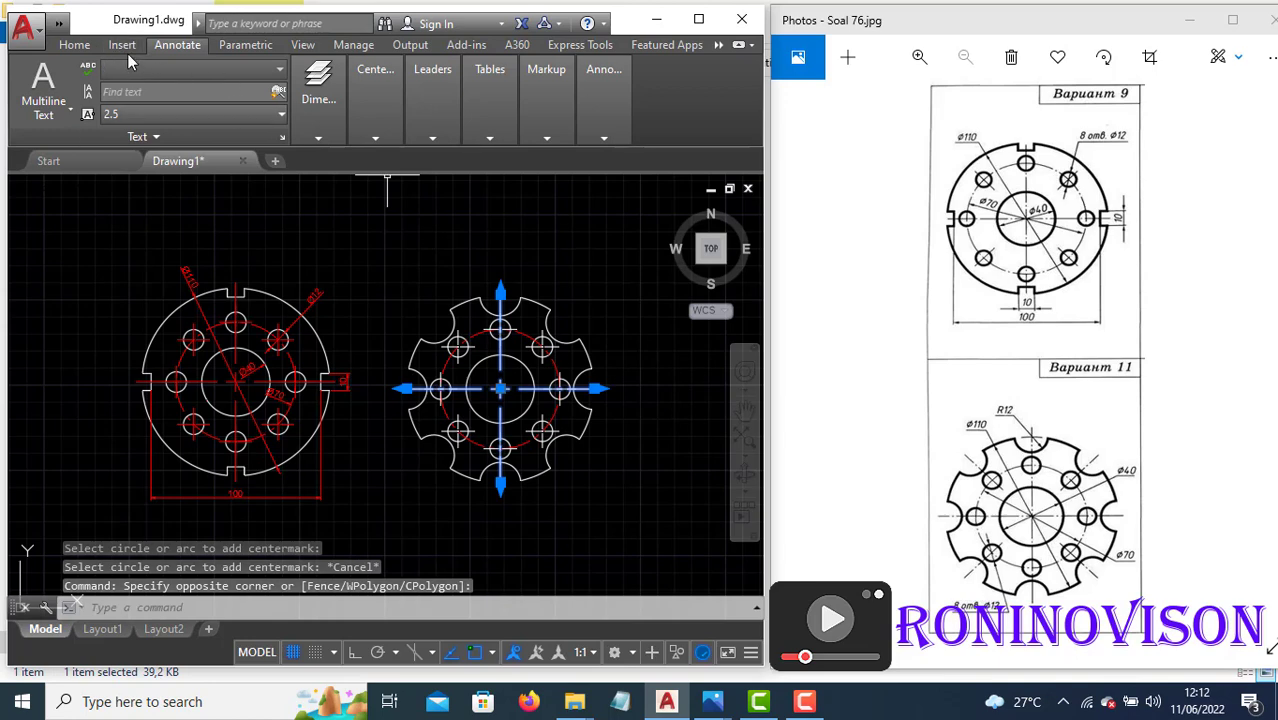
{"action": "left_click", "coordinate": [74, 44]}
{"action": "left_click", "coordinate": [476, 138]}
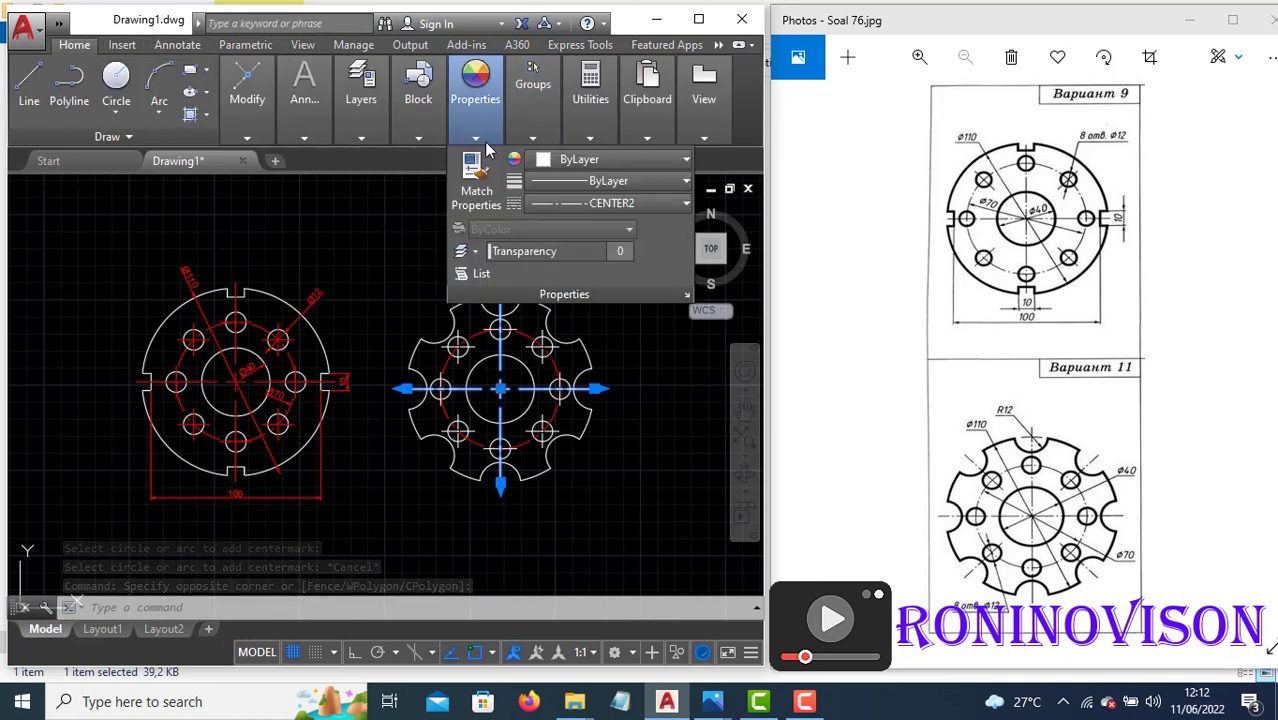
{"action": "left_click", "coordinate": [580, 159]}
{"action": "left_click", "coordinate": [538, 349]}
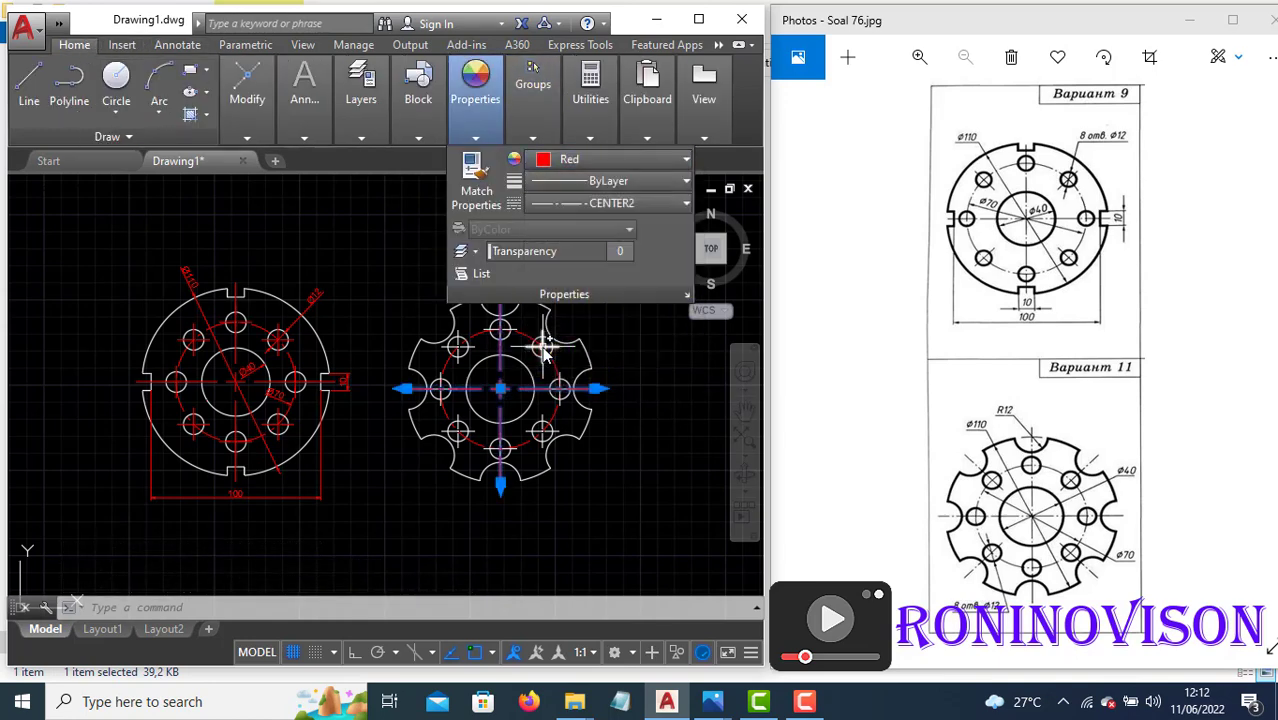
{"action": "key", "text": "Escape"}
{"action": "key", "text": "Escape"}
- Match the properties of the red central centre mark onto the centre marks of the eight holes
{"action": "type", "text": "ma"}
{"action": "key", "text": "Return"}
{"action": "scroll", "coordinate": [541, 346], "scroll_direction": "up", "scroll_amount": 2}
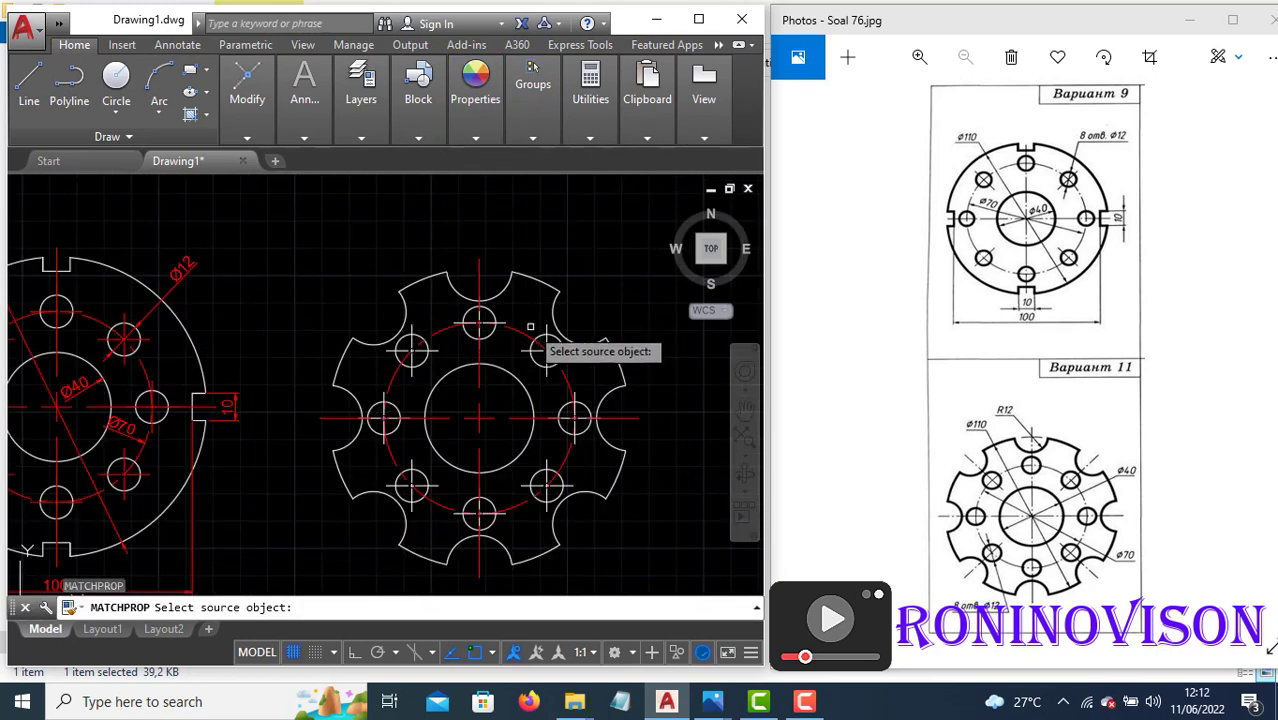
{"action": "left_click", "coordinate": [489, 314]}
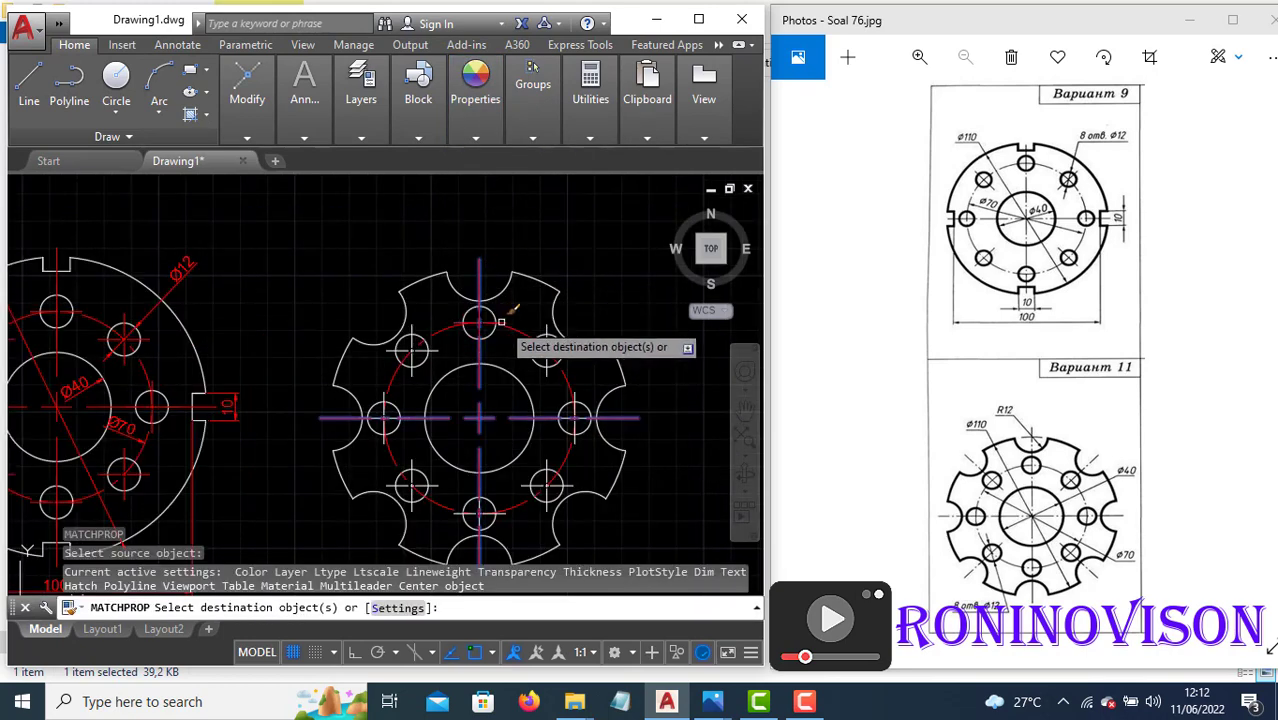
{"action": "left_click", "coordinate": [501, 322]}
{"action": "left_click", "coordinate": [545, 327]}
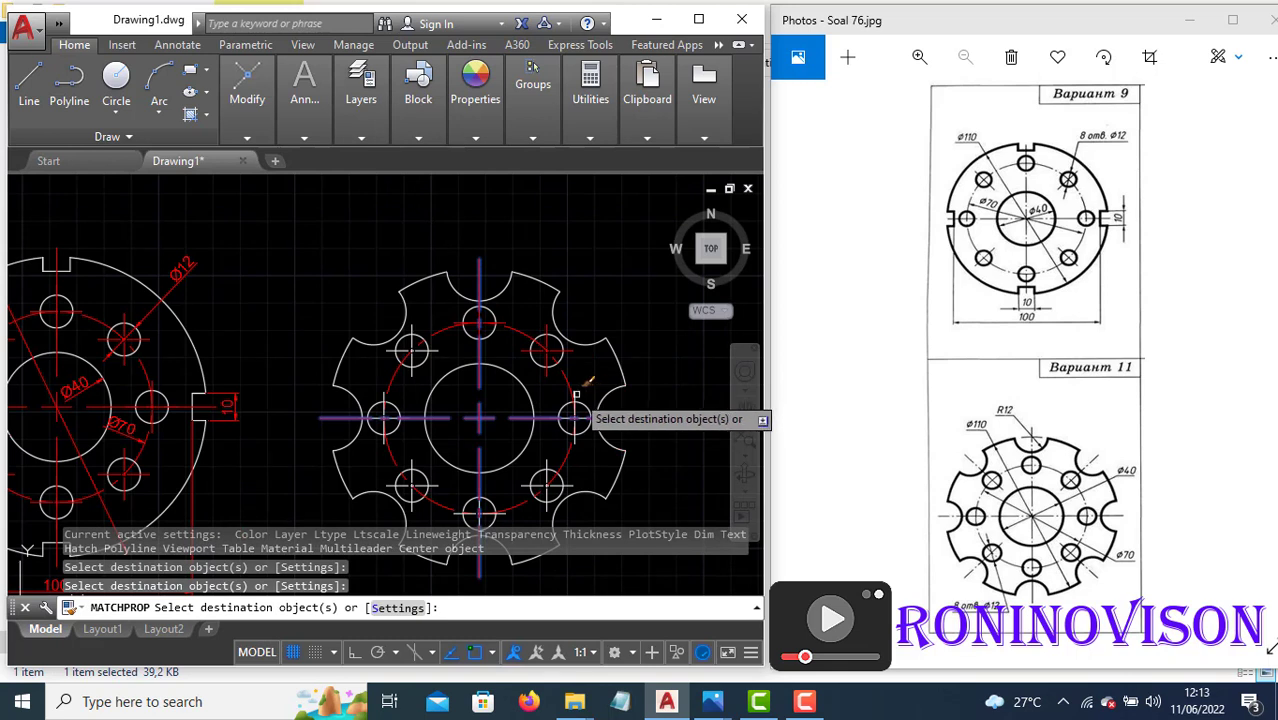
{"action": "left_click", "coordinate": [577, 407]}
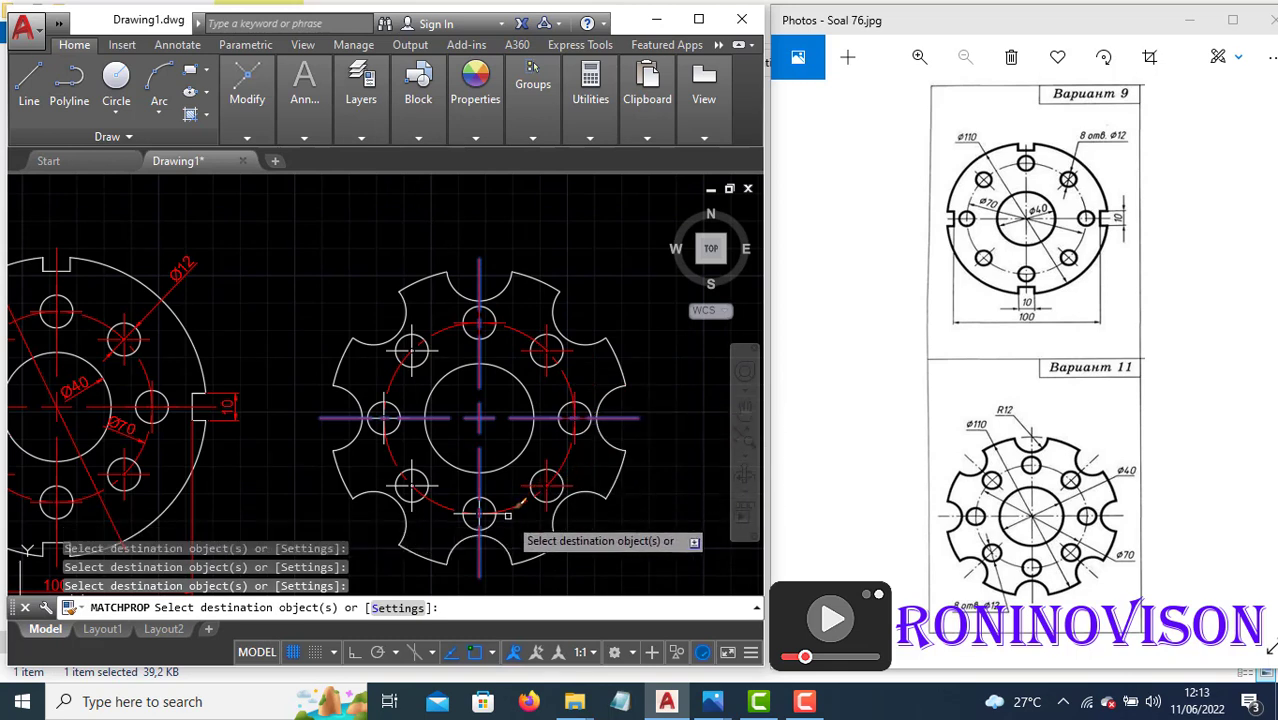
{"action": "left_click", "coordinate": [440, 488]}
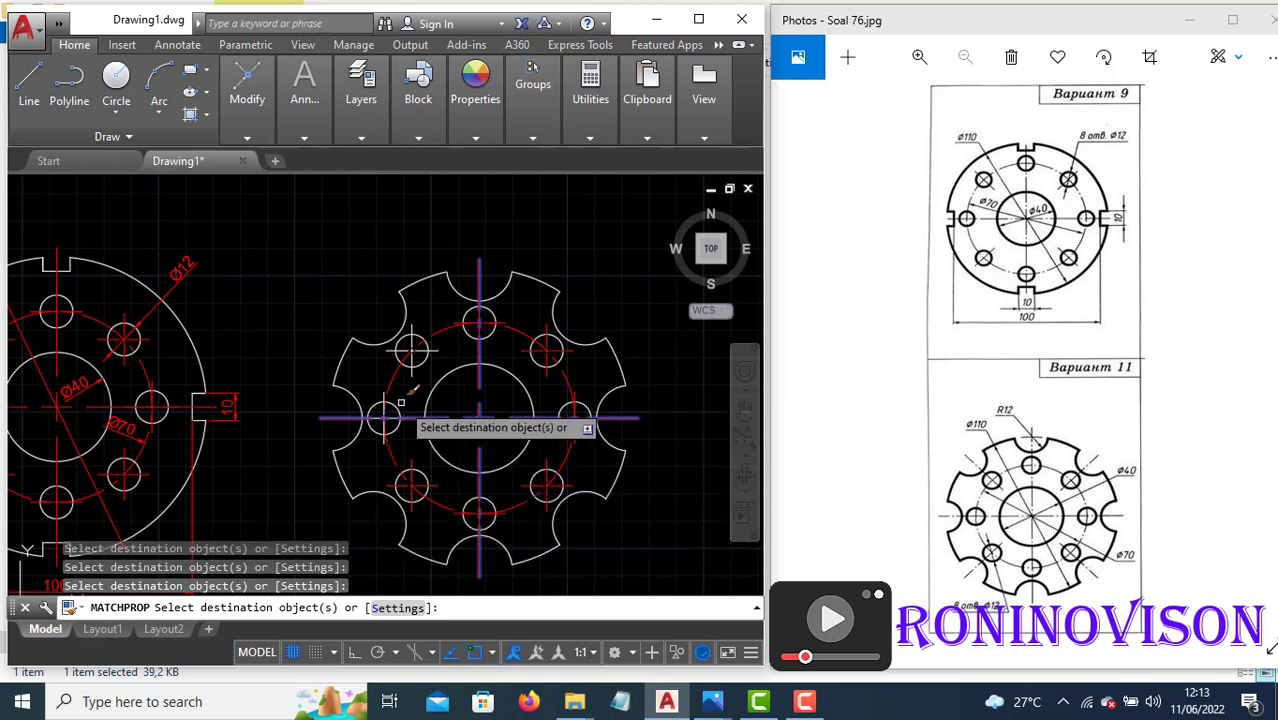
{"action": "left_click", "coordinate": [428, 351]}
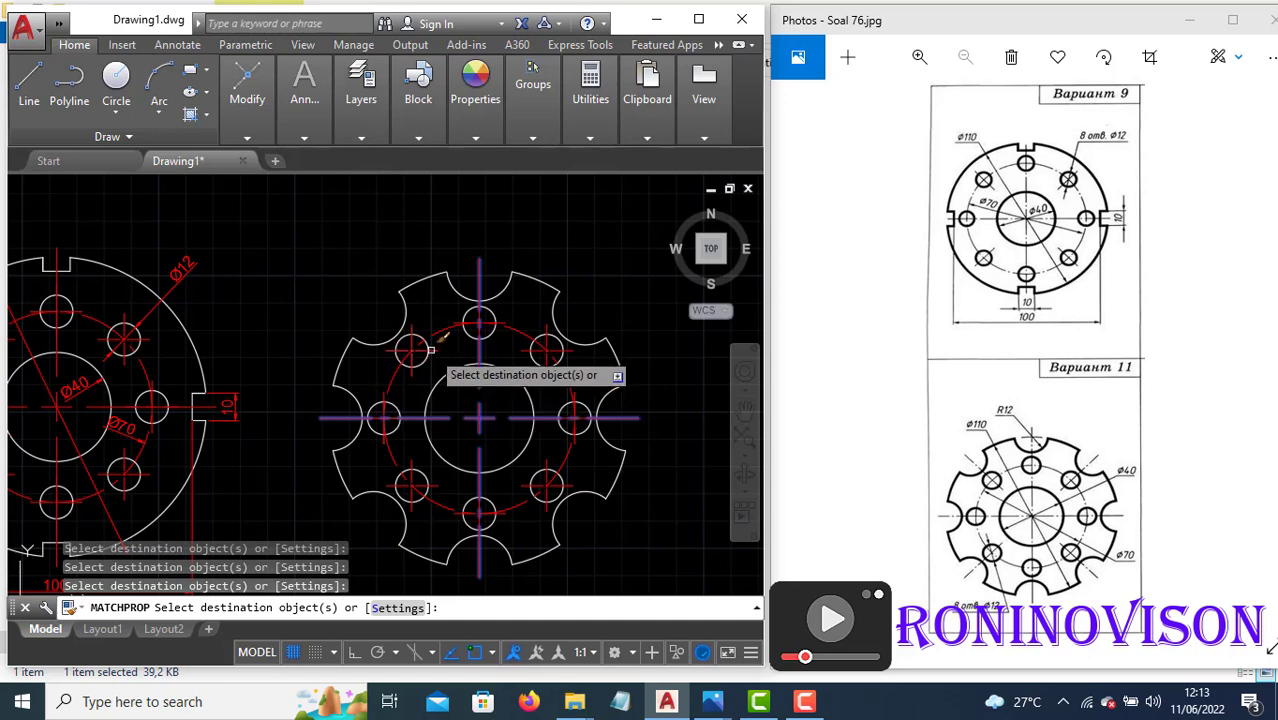
{"action": "key", "text": "Escape"}
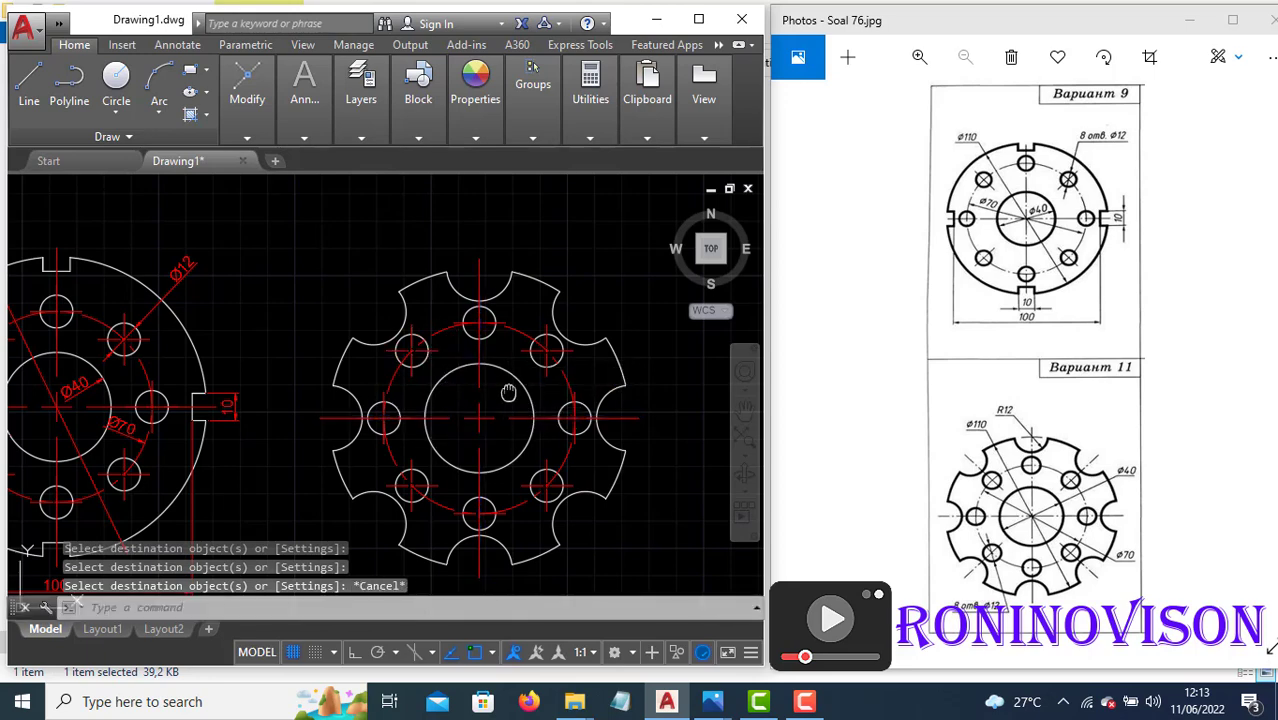
- Add a diameter dimension to the notched plate's large central hole, with its text inside the circle
{"action": "middle_click_drag", "start_coordinate": [508, 393], "coordinate": [497, 357]}
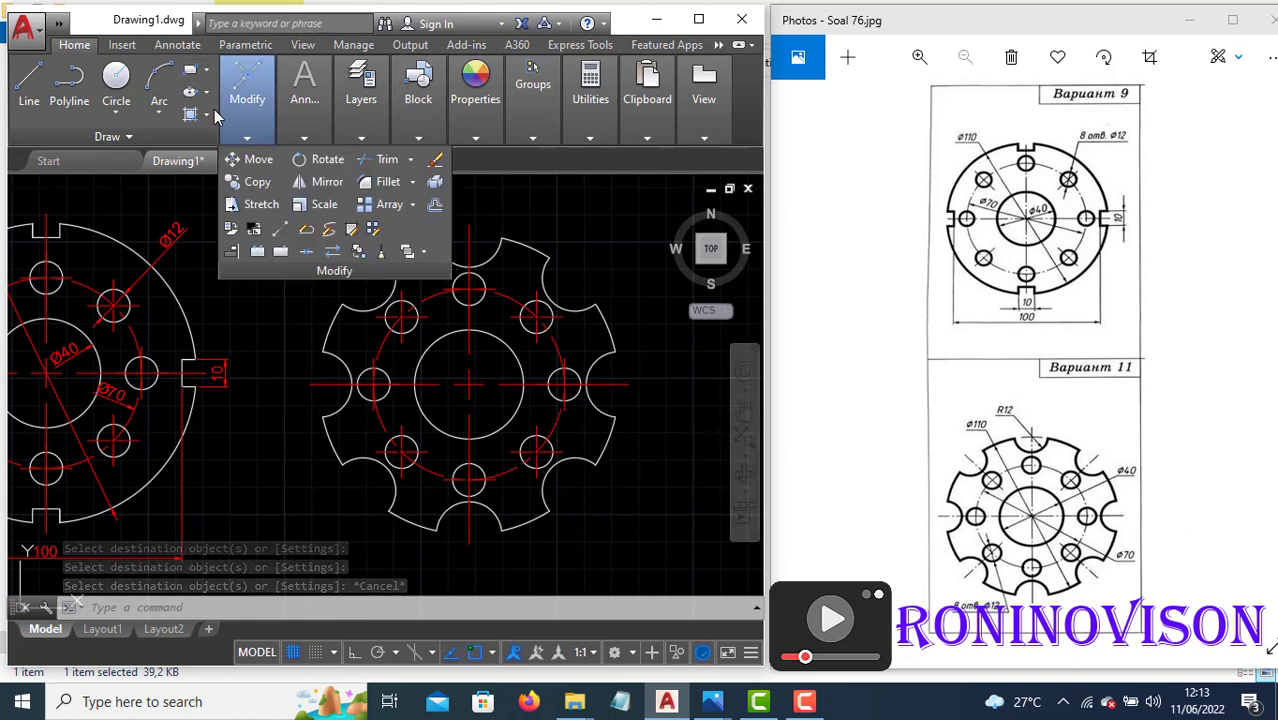
{"action": "mouse_move", "coordinate": [308, 140]}
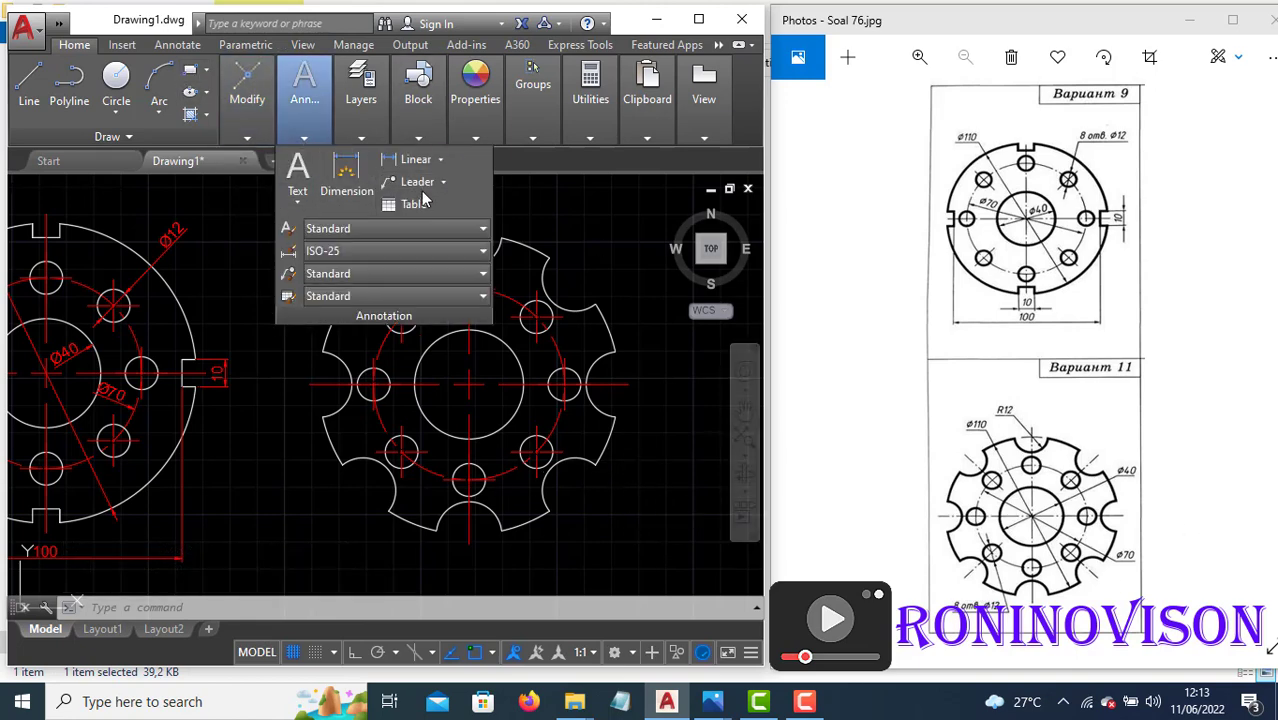
{"action": "left_click", "coordinate": [440, 163]}
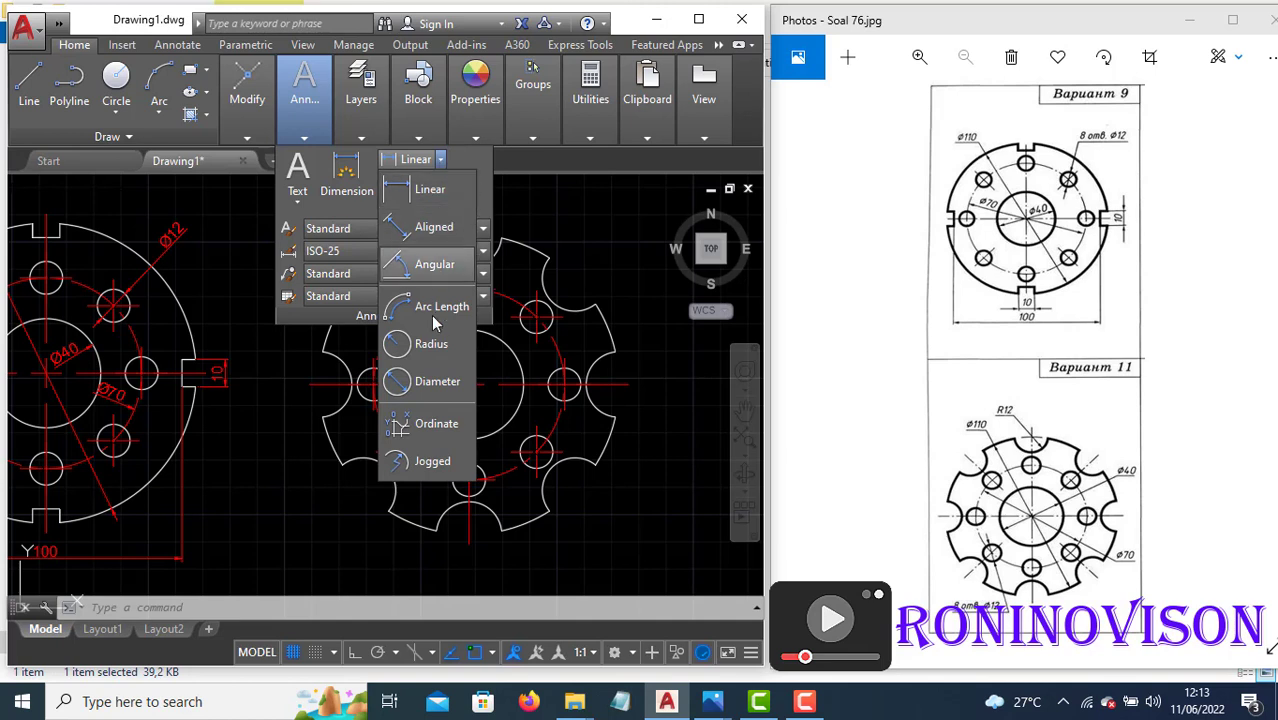
{"action": "left_click", "coordinate": [421, 374]}
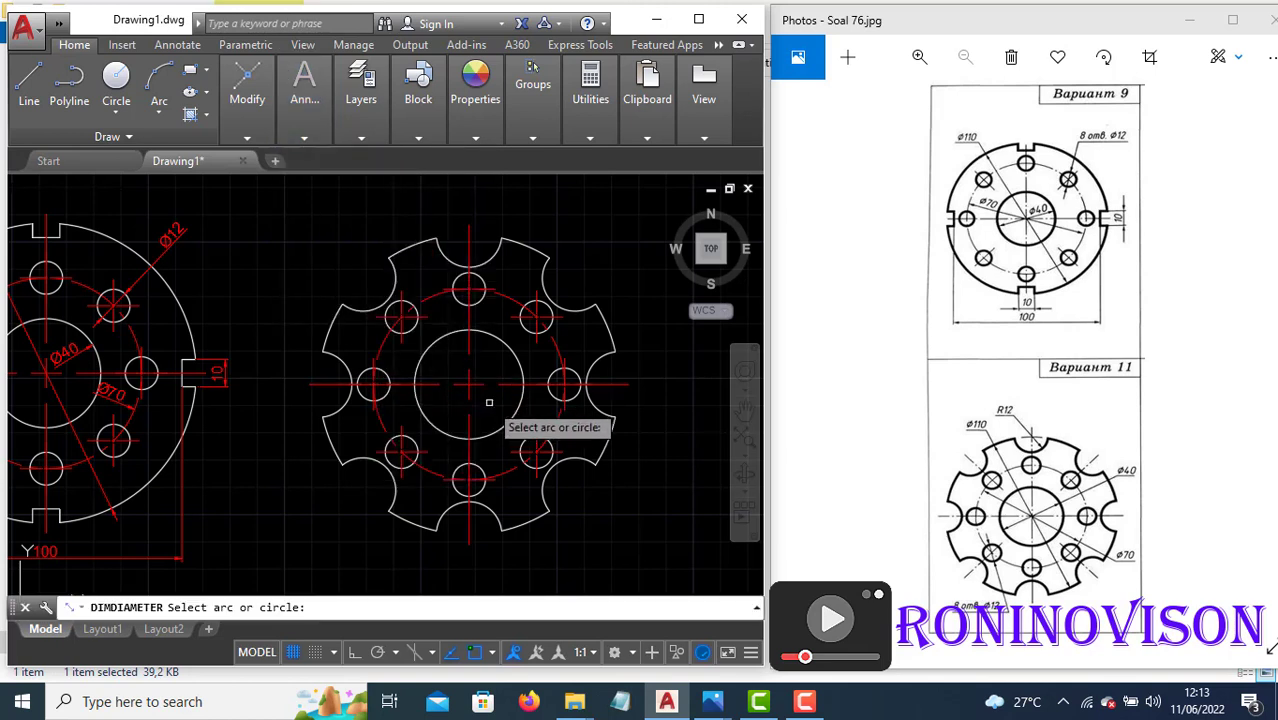
{"action": "left_click", "coordinate": [521, 363]}
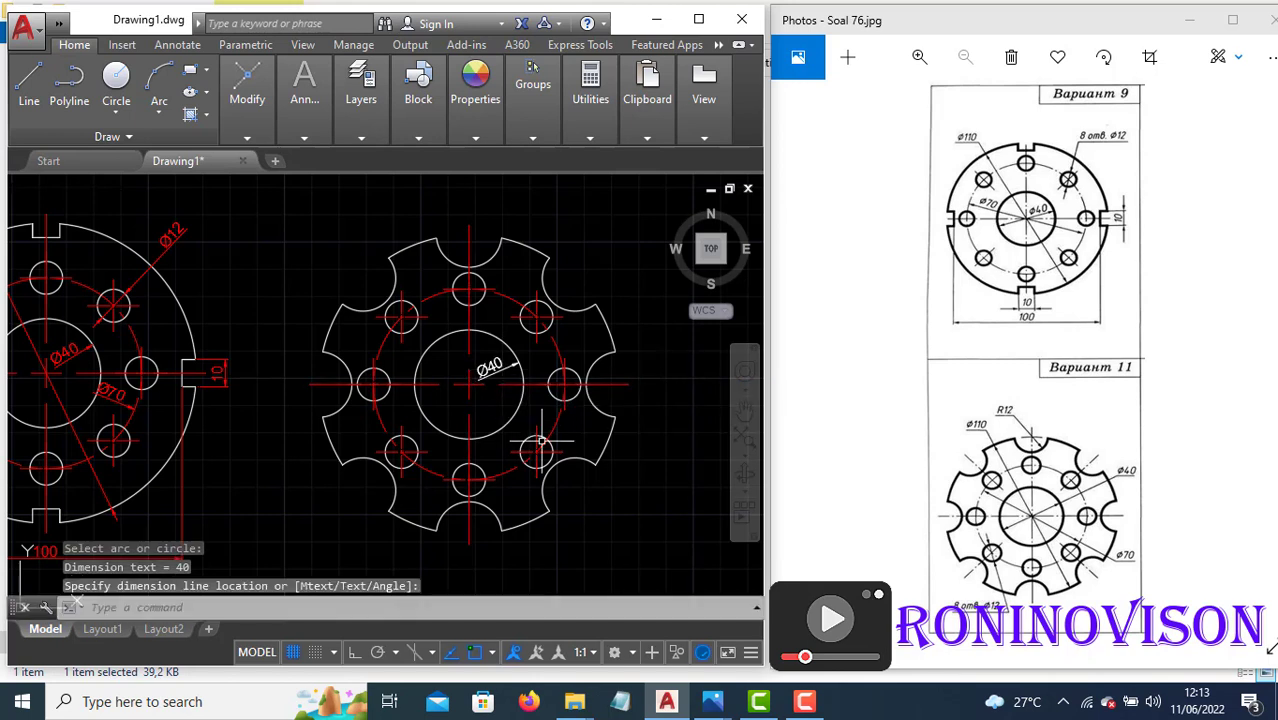
{"action": "left_click", "coordinate": [503, 366]}
- Add a diameter dimension to the notched plate's red hole-centre circle, with its text inside, just right of the central hole
{"action": "key", "text": "Return"}
{"action": "left_click", "coordinate": [563, 384]}
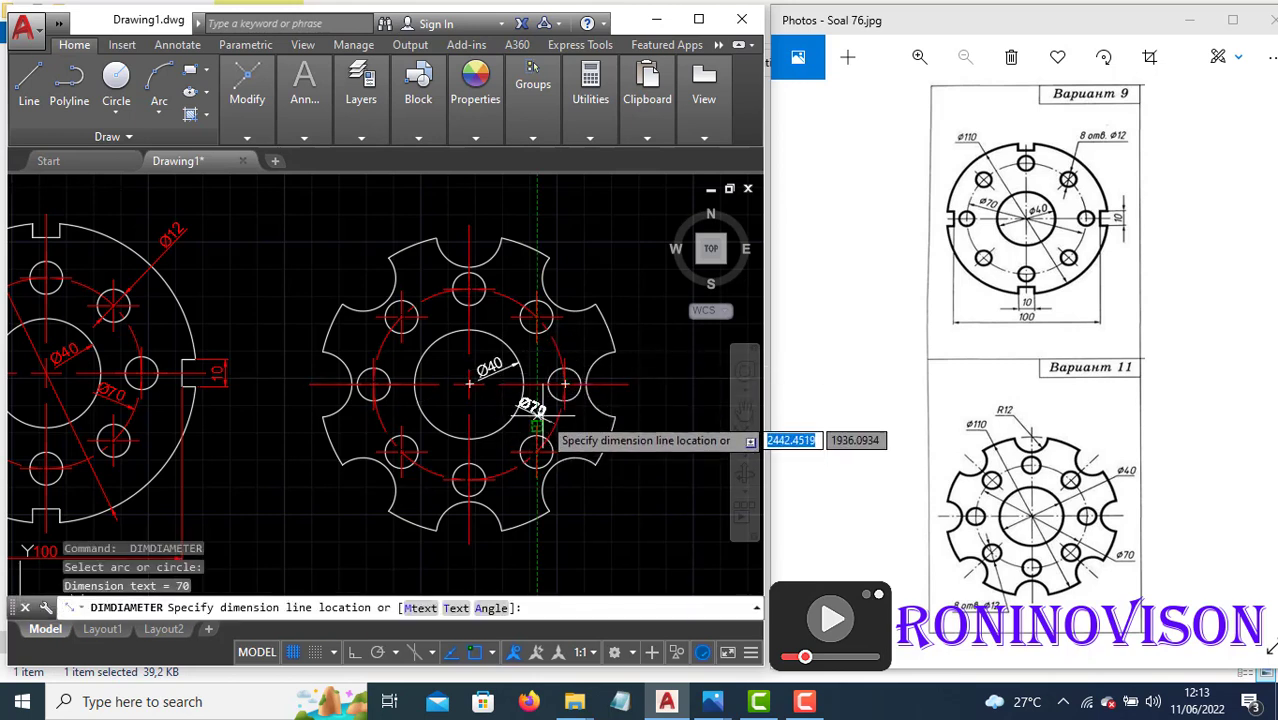
{"action": "scroll", "coordinate": [543, 415], "scroll_direction": "up", "scroll_amount": 4}
{"action": "left_click", "coordinate": [545, 415]}
{"action": "scroll", "coordinate": [434, 364], "scroll_direction": "down", "scroll_amount": 2}
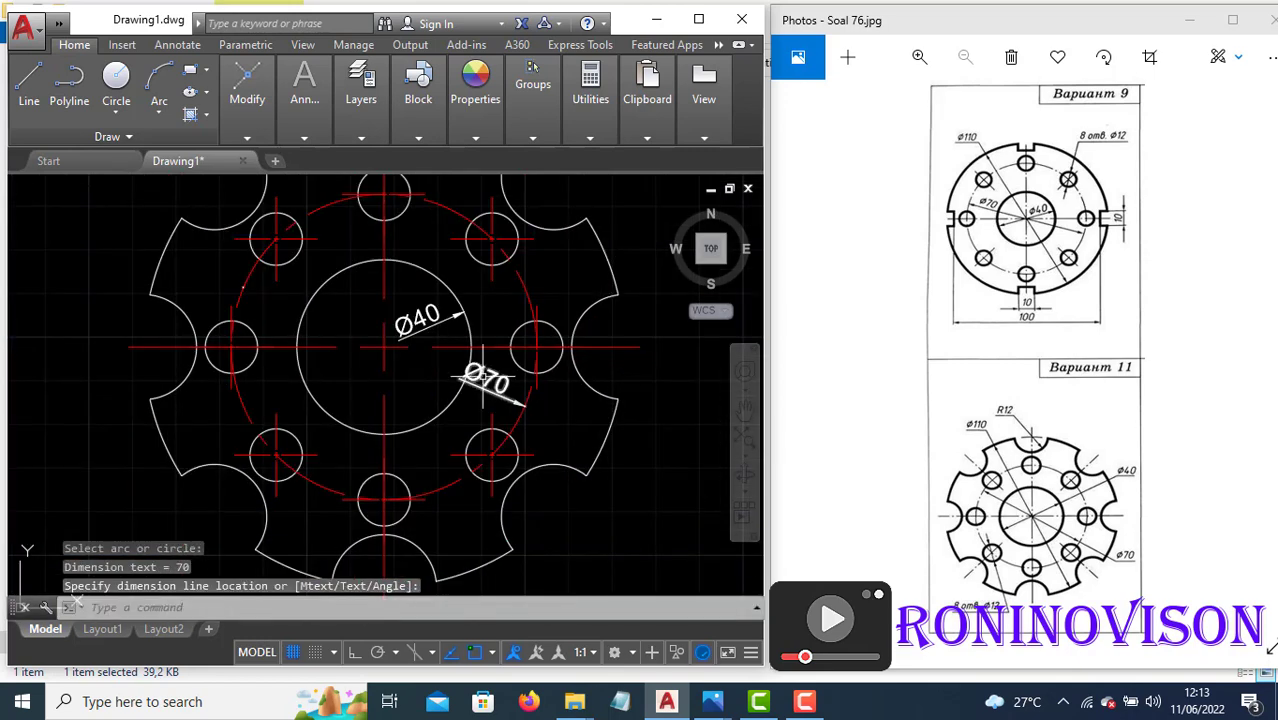
{"action": "scroll", "coordinate": [468, 374], "scroll_direction": "down", "scroll_amount": 2}
- Add diameter dimensions to the notched plate's outer edge and its lower-right small hole, with both texts outside the outline
{"action": "key", "text": "Return"}
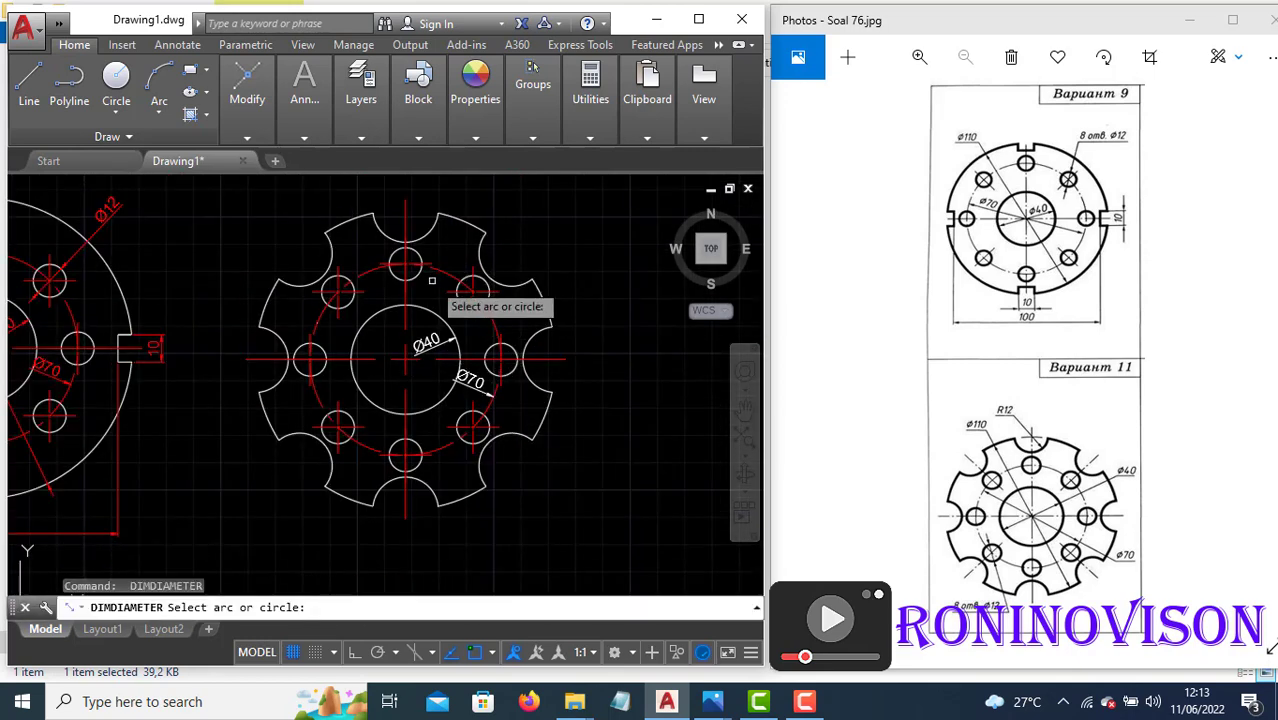
{"action": "left_click", "coordinate": [340, 226]}
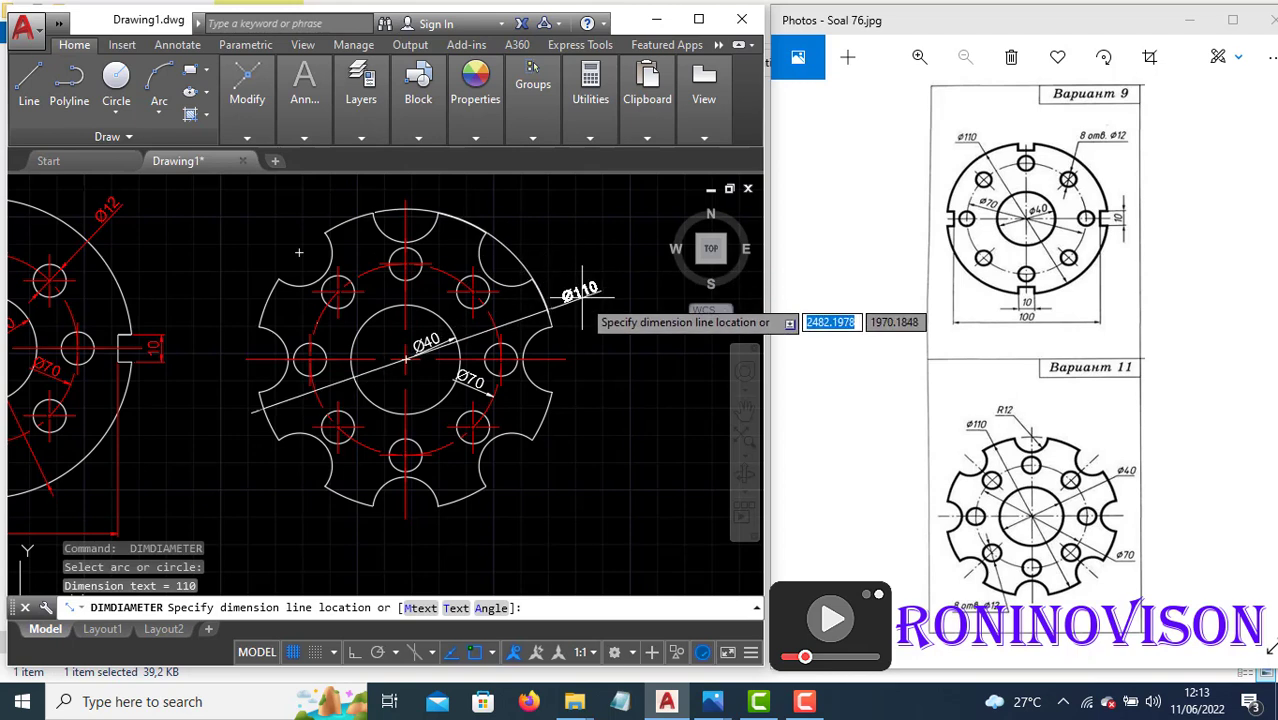
{"action": "left_click", "coordinate": [581, 290]}
{"action": "key", "text": "Return"}
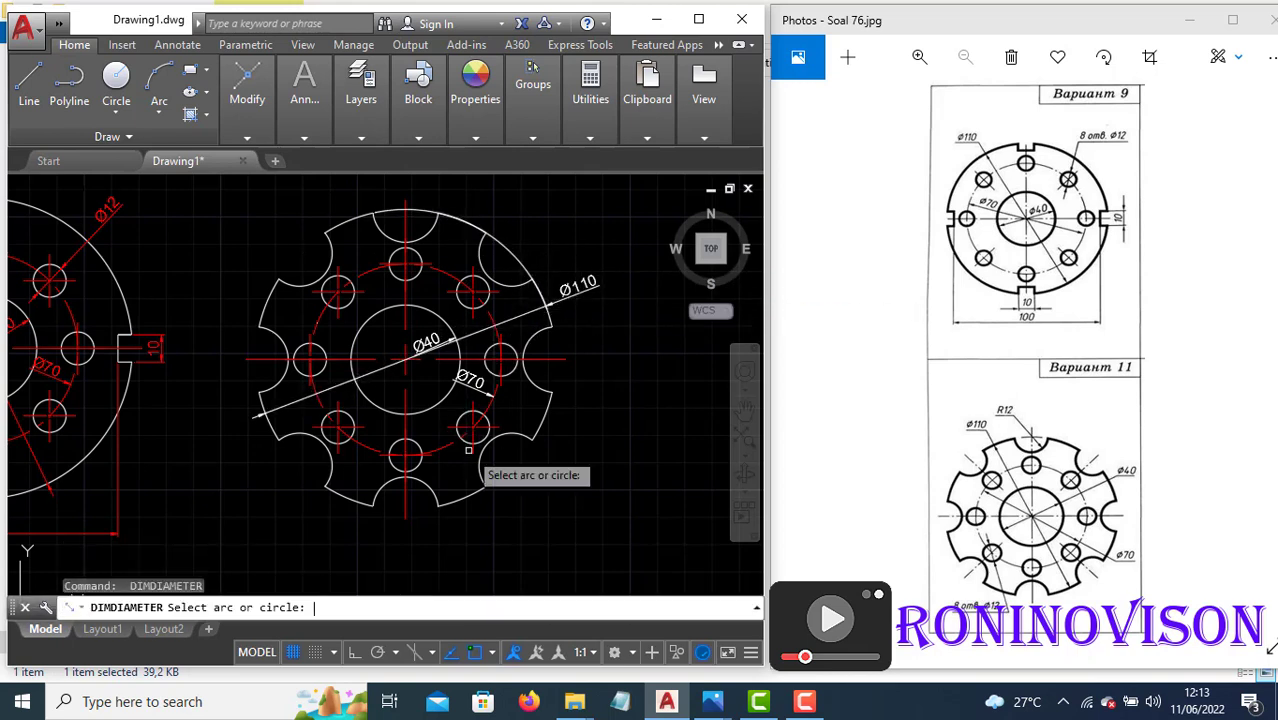
{"action": "left_click", "coordinate": [473, 428]}
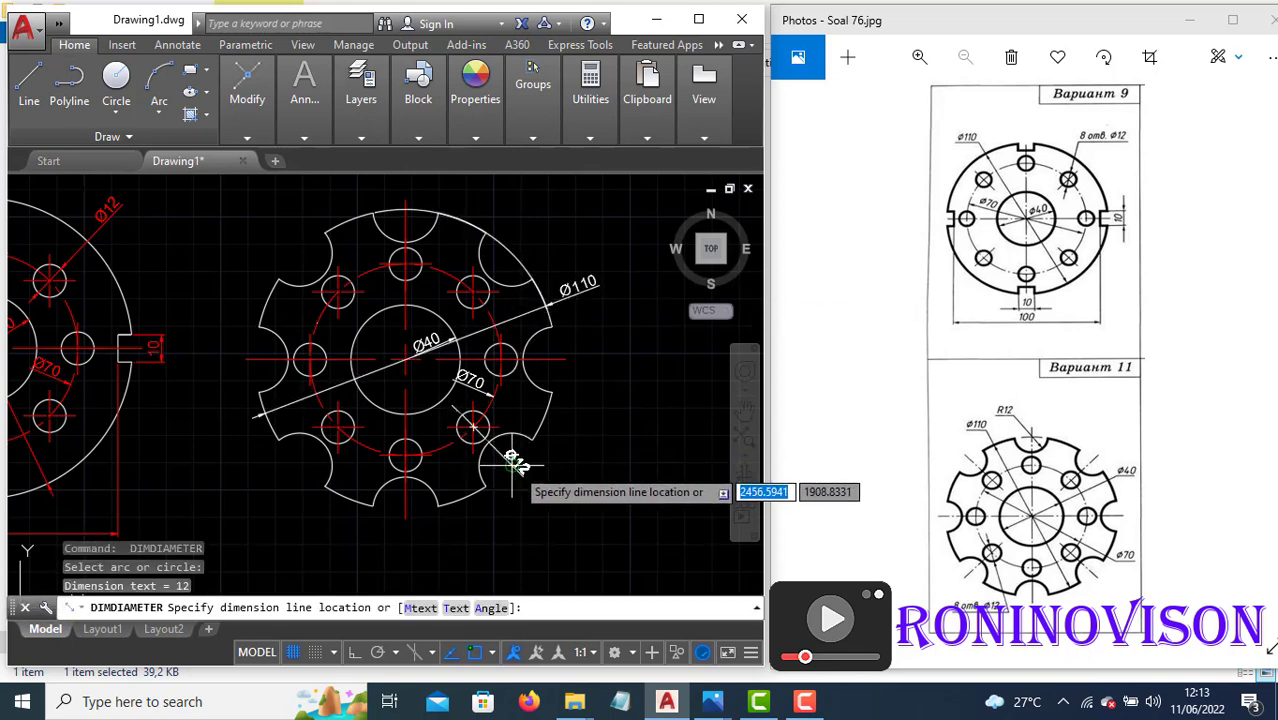
{"action": "left_click", "coordinate": [535, 477]}
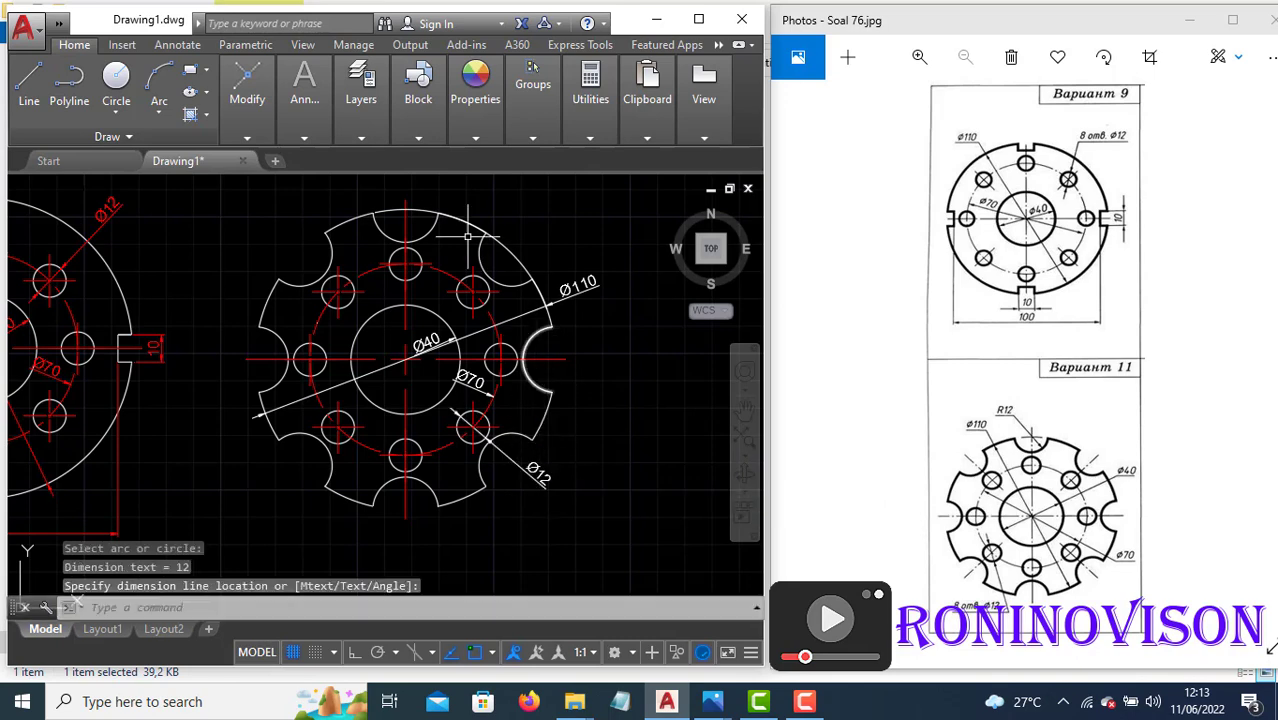
- Add a radius dimension to the upper-left notch arc of the notched plate
{"action": "mouse_move", "coordinate": [314, 128]}
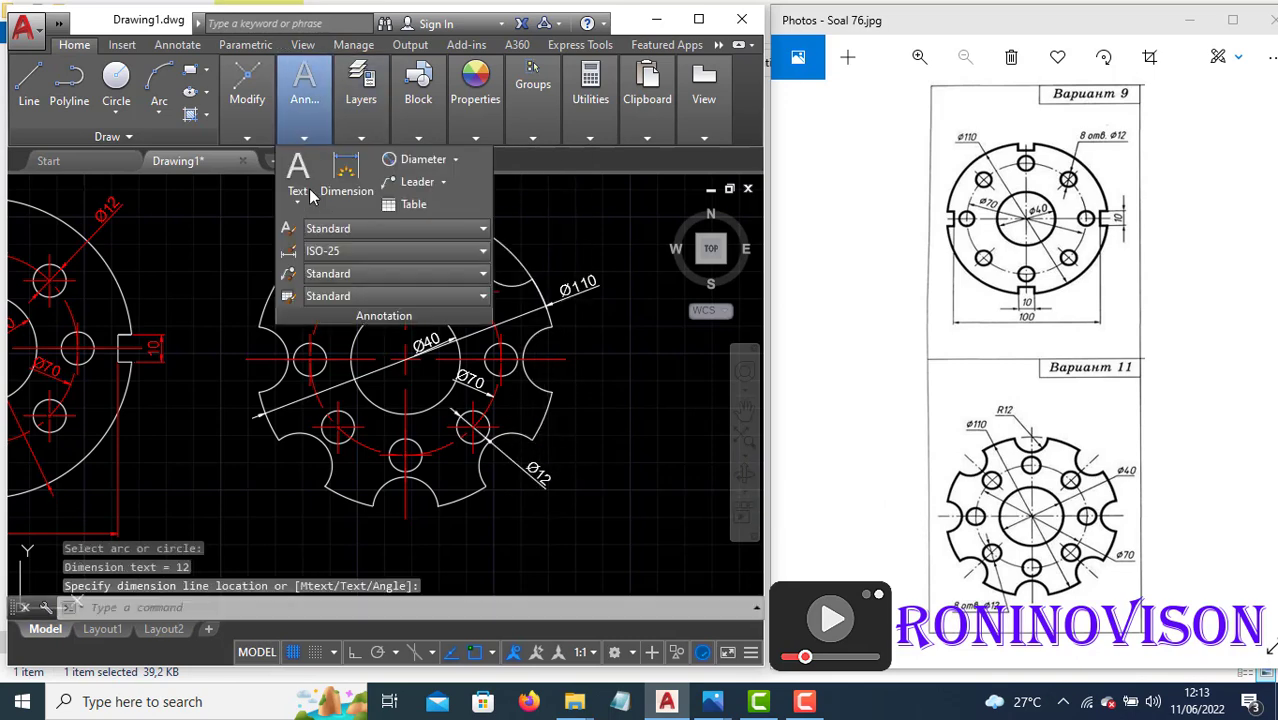
{"action": "left_click", "coordinate": [455, 161]}
{"action": "left_click", "coordinate": [430, 342]}
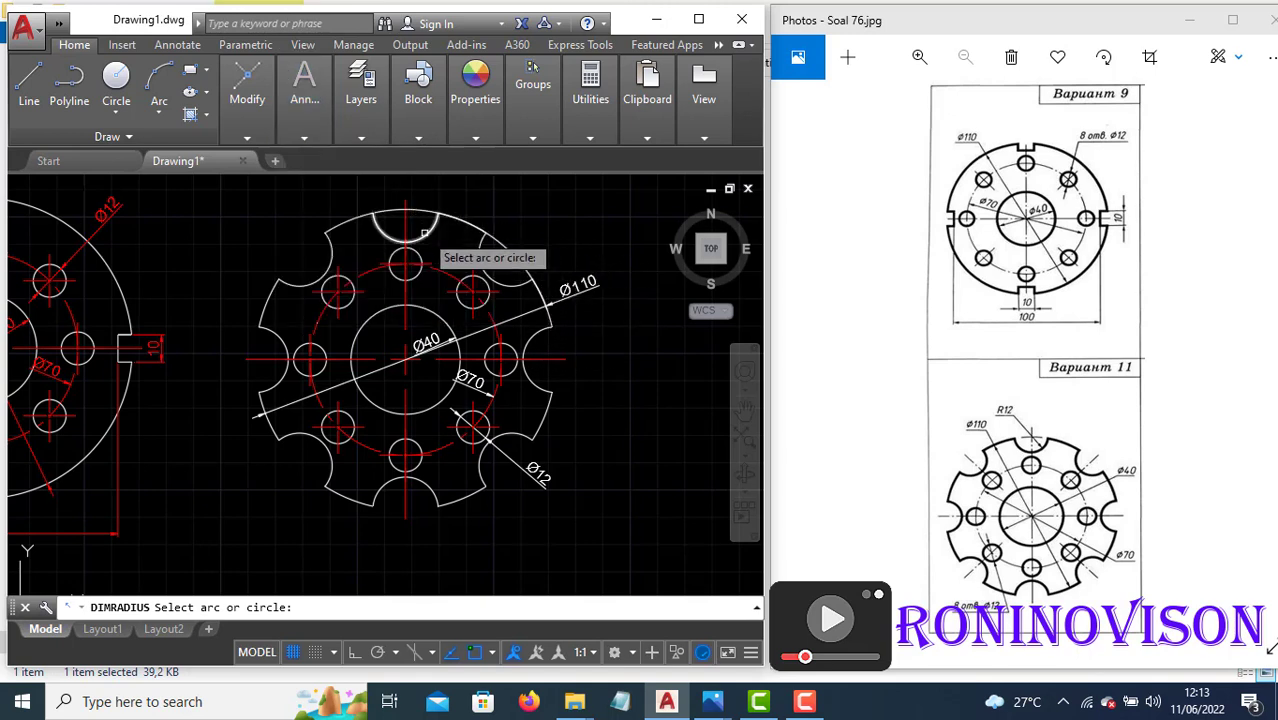
{"action": "left_click", "coordinate": [318, 252]}
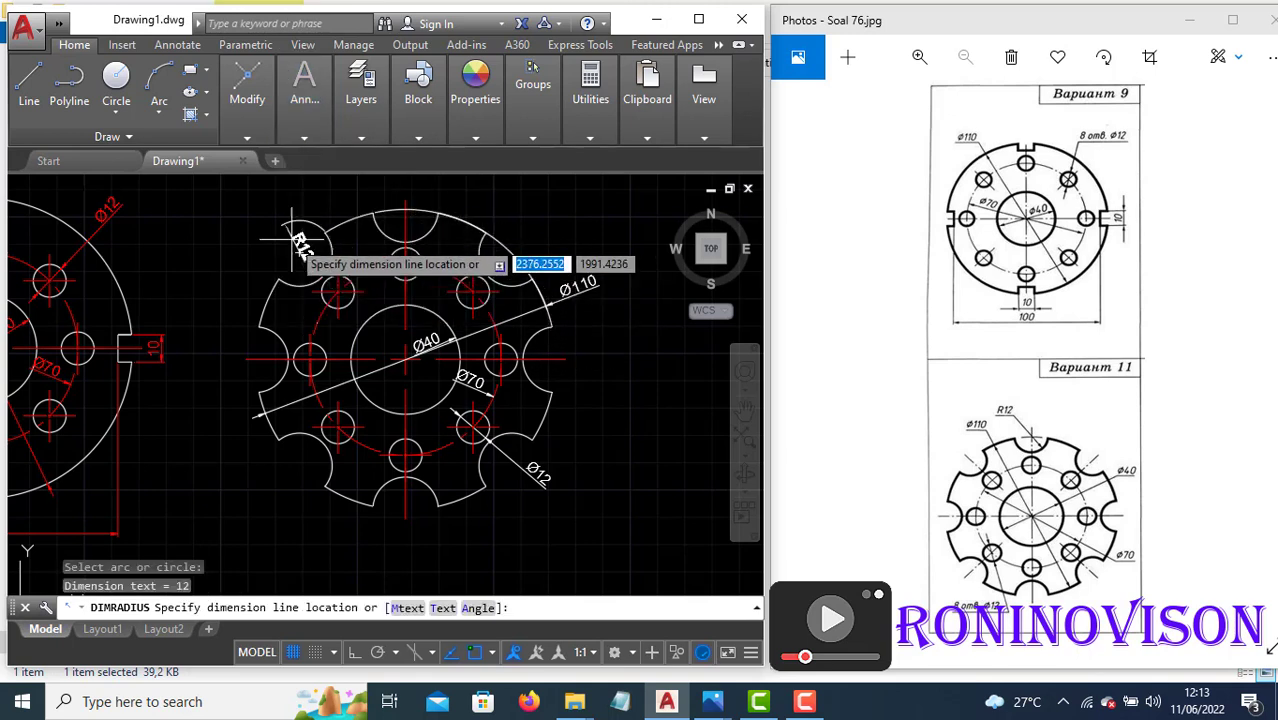
{"action": "left_click", "coordinate": [290, 226]}
{"action": "key", "text": "Escape"}
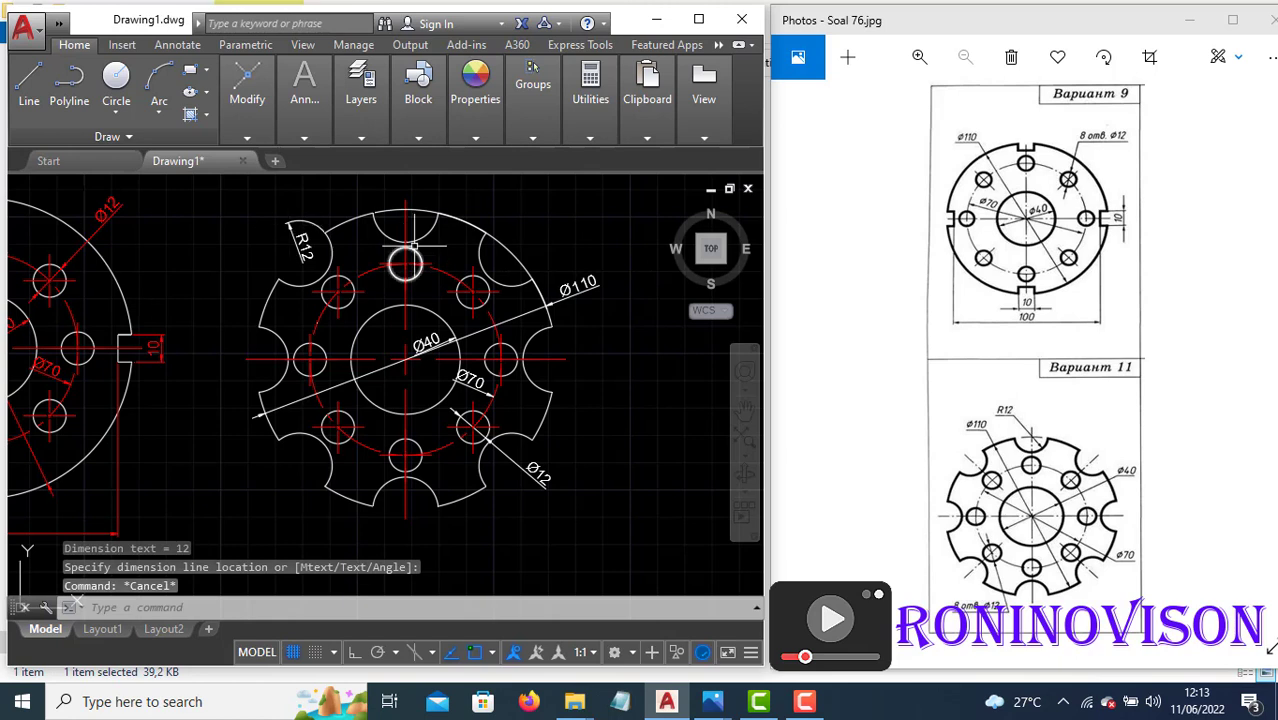
- Try to trim the outer diameter dimension's extension arc where it crosses the upper-right notch
{"action": "type", "text": "tr"}
{"action": "key", "text": "Return"}
{"action": "key", "text": "Return"}
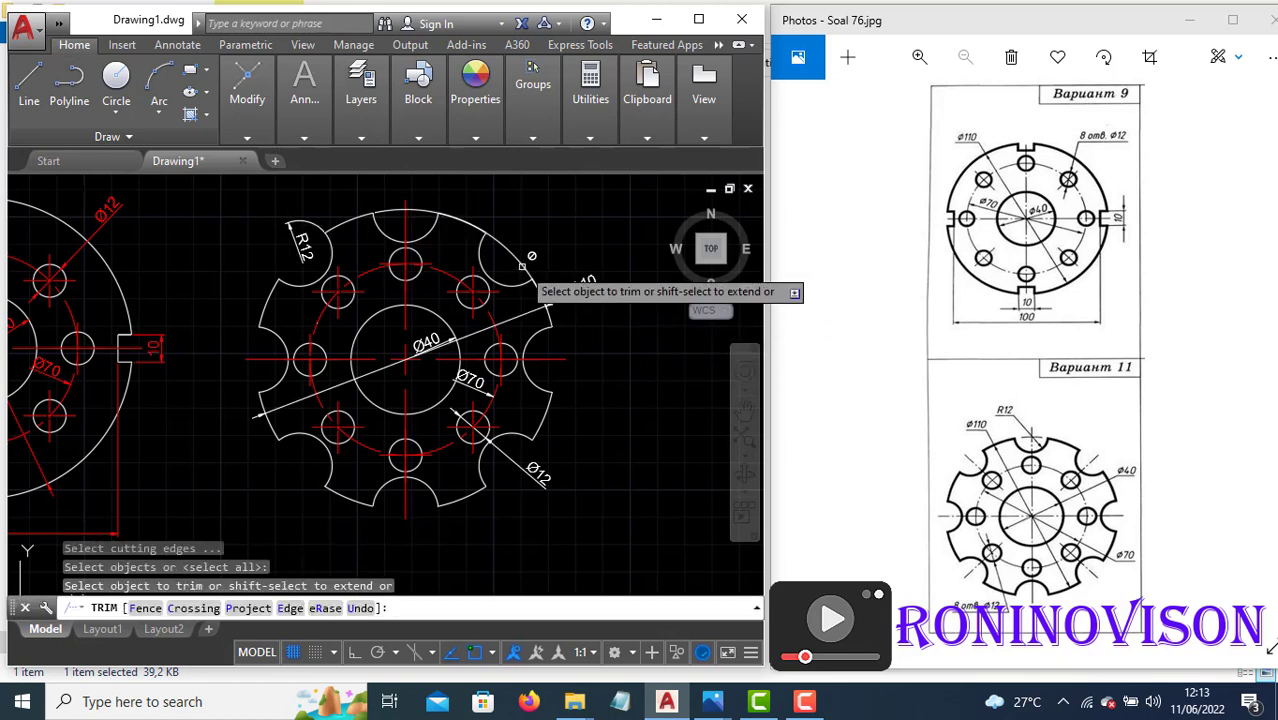
{"action": "left_click", "coordinate": [519, 269]}
{"action": "key", "text": "Escape"}
- Rotate the notched plate's outer diameter dimension up to the outline segment between the top and upper-right notches
{"action": "left_click", "coordinate": [511, 232]}
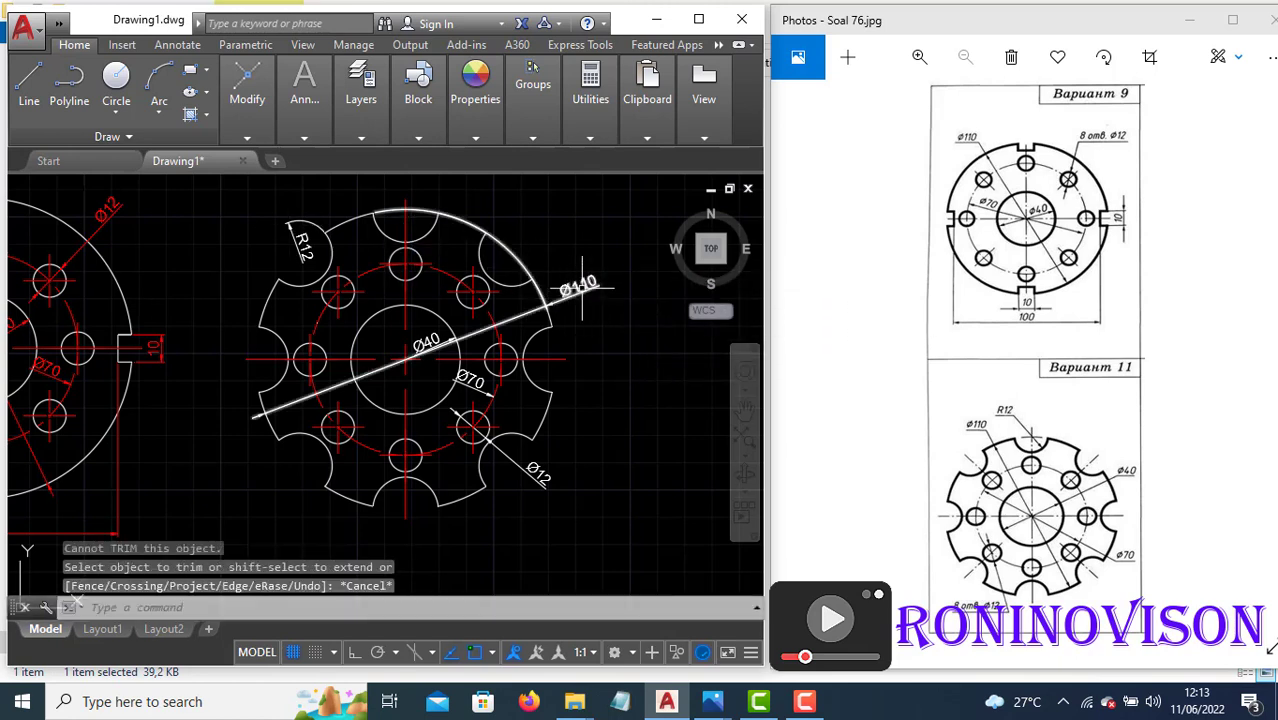
{"action": "left_click", "coordinate": [580, 291]}
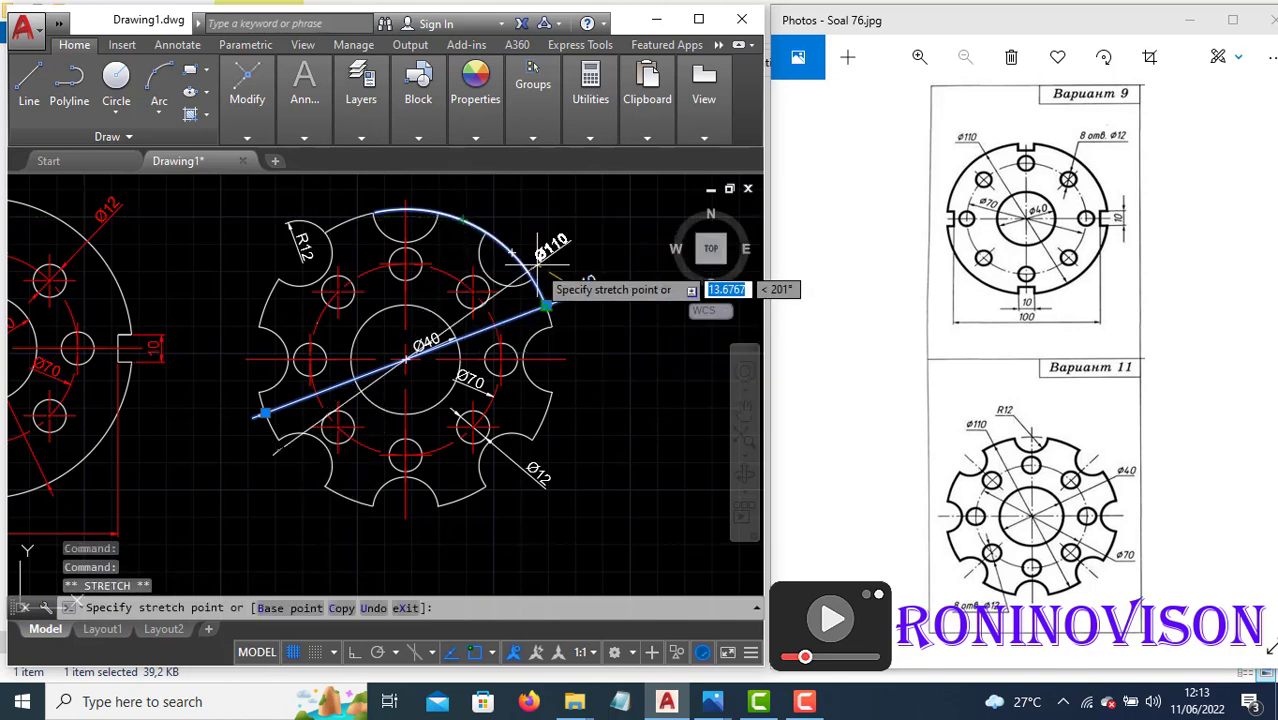
{"action": "left_click", "coordinate": [484, 204]}
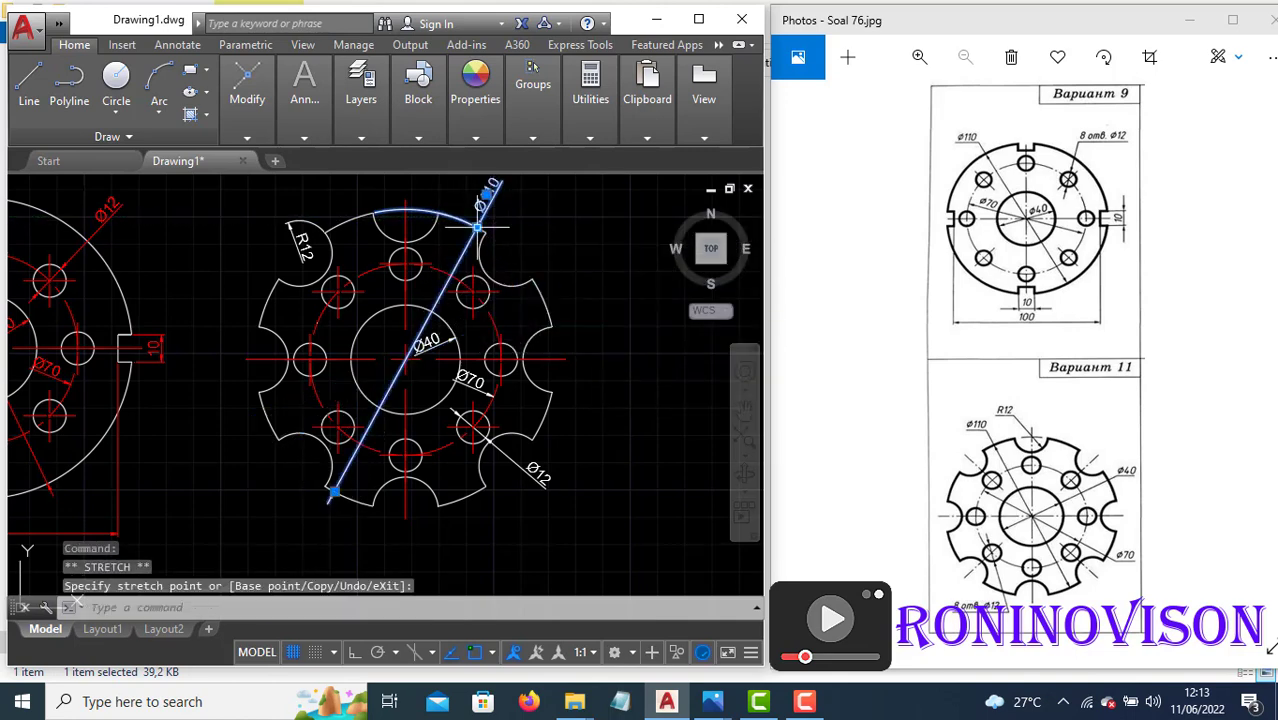
{"action": "key", "text": "Escape"}
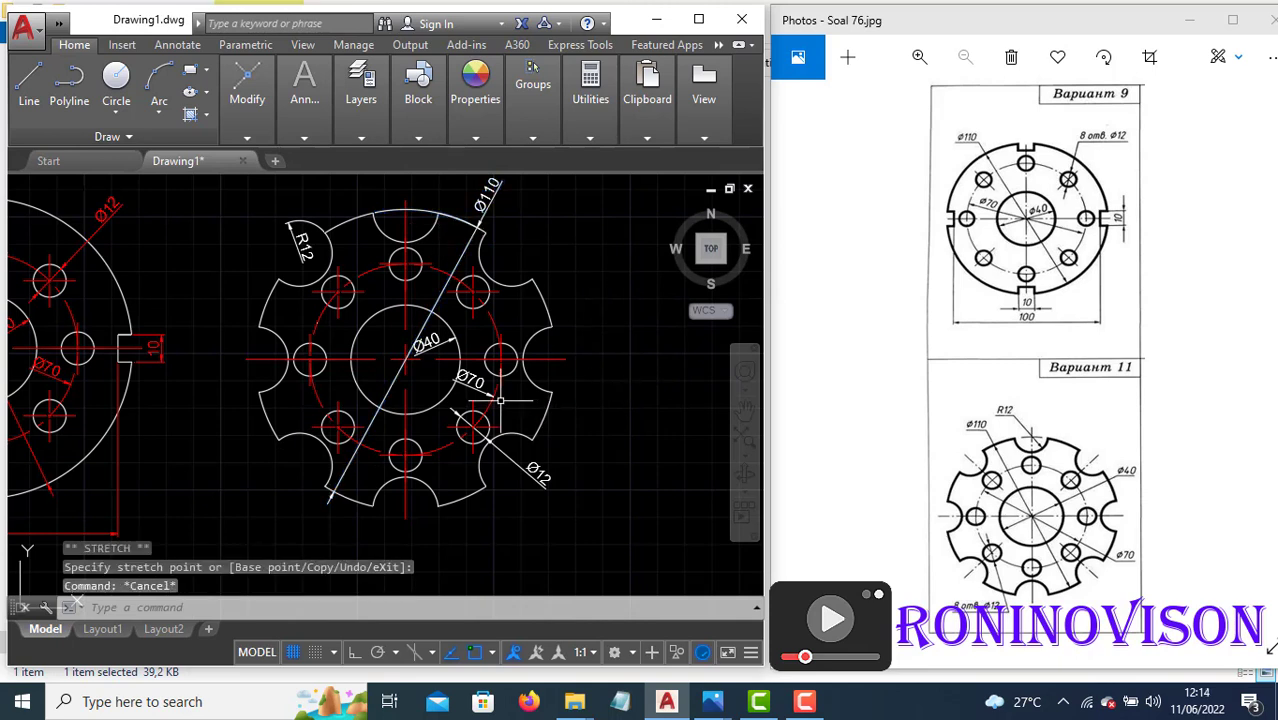
- Match the properties of the square-notched plate's red 10 dimension onto the notched plate's radius dimension and four diameter dimensions
{"action": "type", "text": "ma"}
{"action": "key", "text": "Return"}
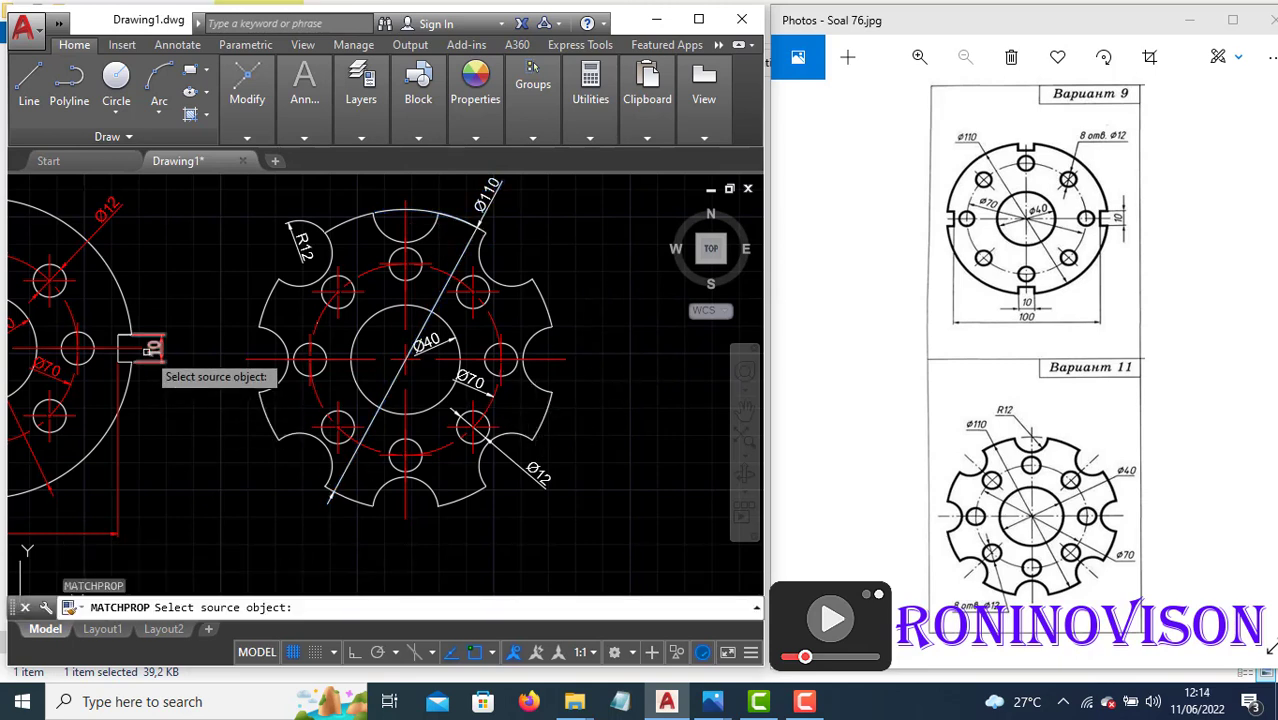
{"action": "left_click", "coordinate": [152, 360]}
{"action": "left_click", "coordinate": [293, 237]}
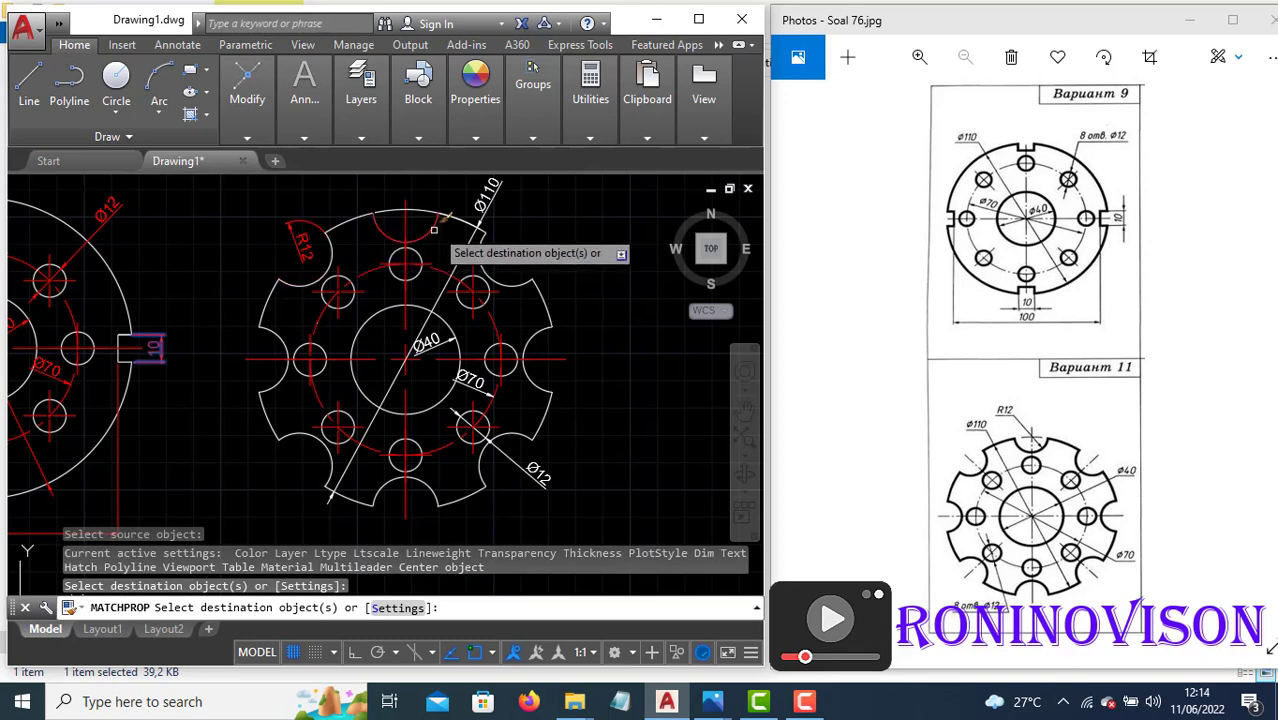
{"action": "left_click", "coordinate": [488, 195]}
{"action": "left_click", "coordinate": [538, 476]}
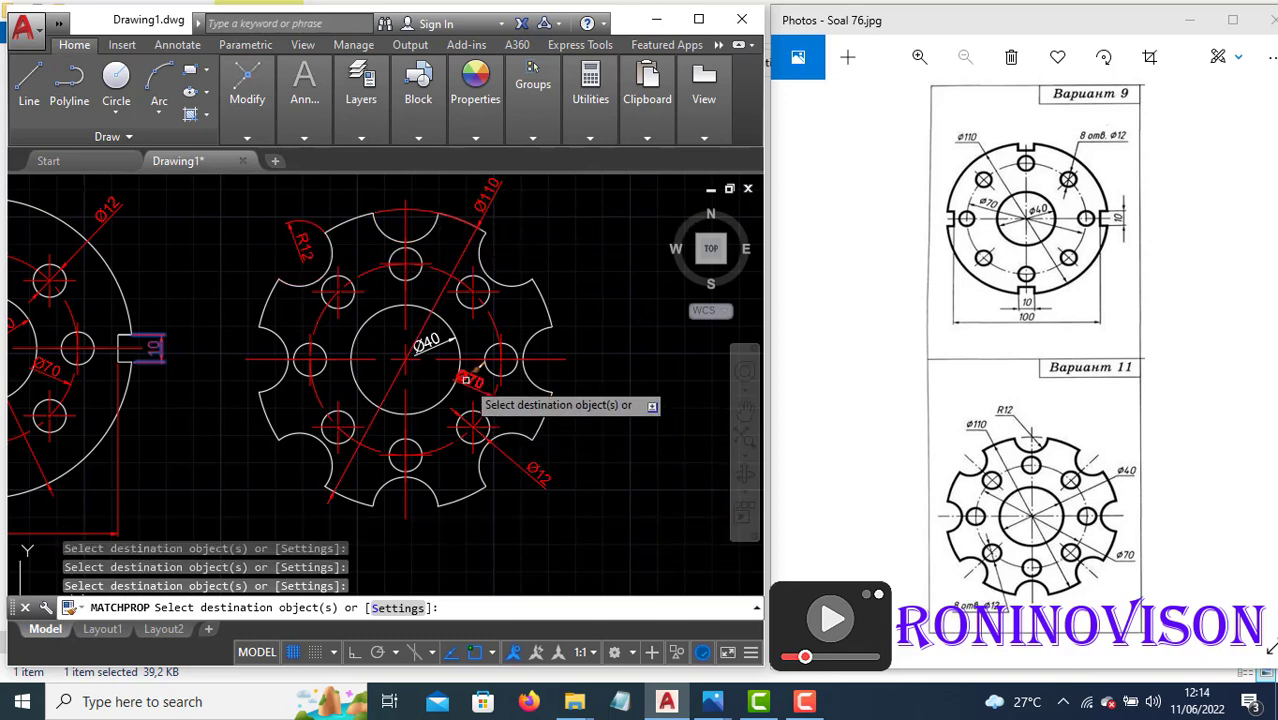
{"action": "left_click", "coordinate": [436, 343]}
{"action": "key", "text": "Escape"}
{"action": "middle_click_drag", "start_coordinate": [311, 350], "coordinate": [500, 333]}
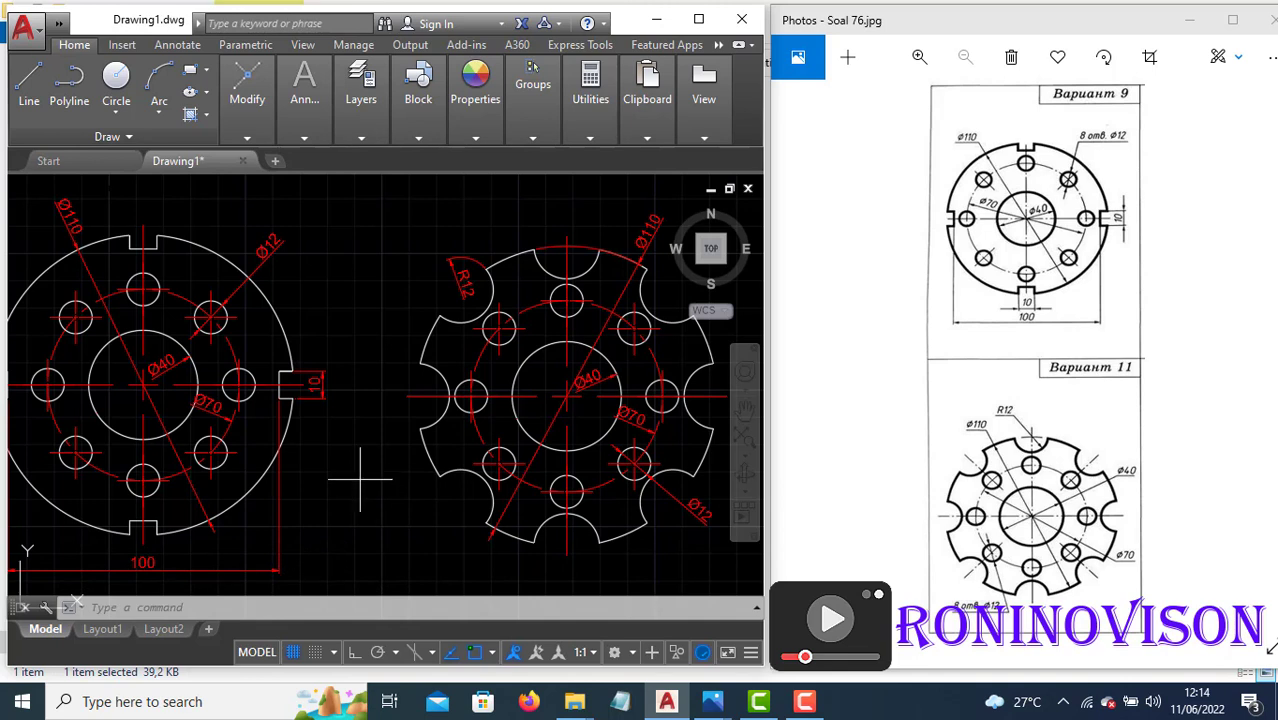
{"action": "mouse_move", "coordinate": [359, 475]}
{"action": "middle_mouse_down"}
{"action": "mouse_move", "coordinate": [385, 480]}
{"action": "mouse_move", "coordinate": [374, 481]}
{"action": "middle_mouse_up"}
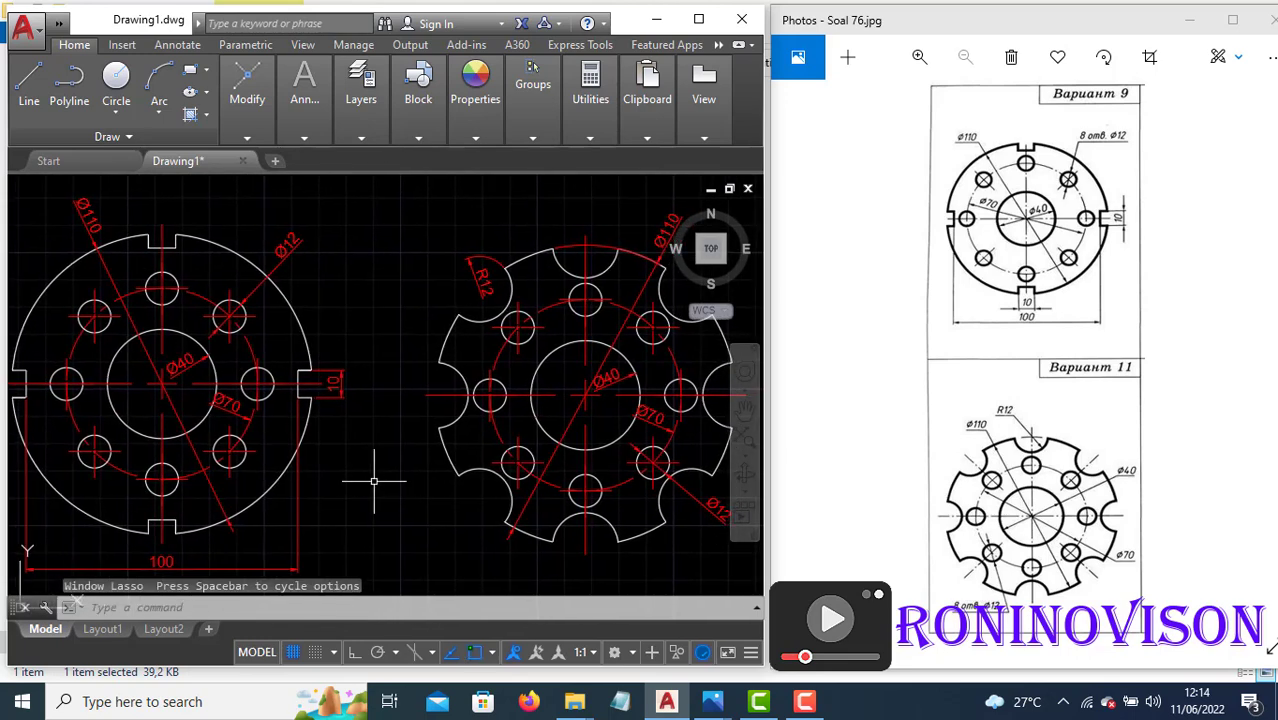